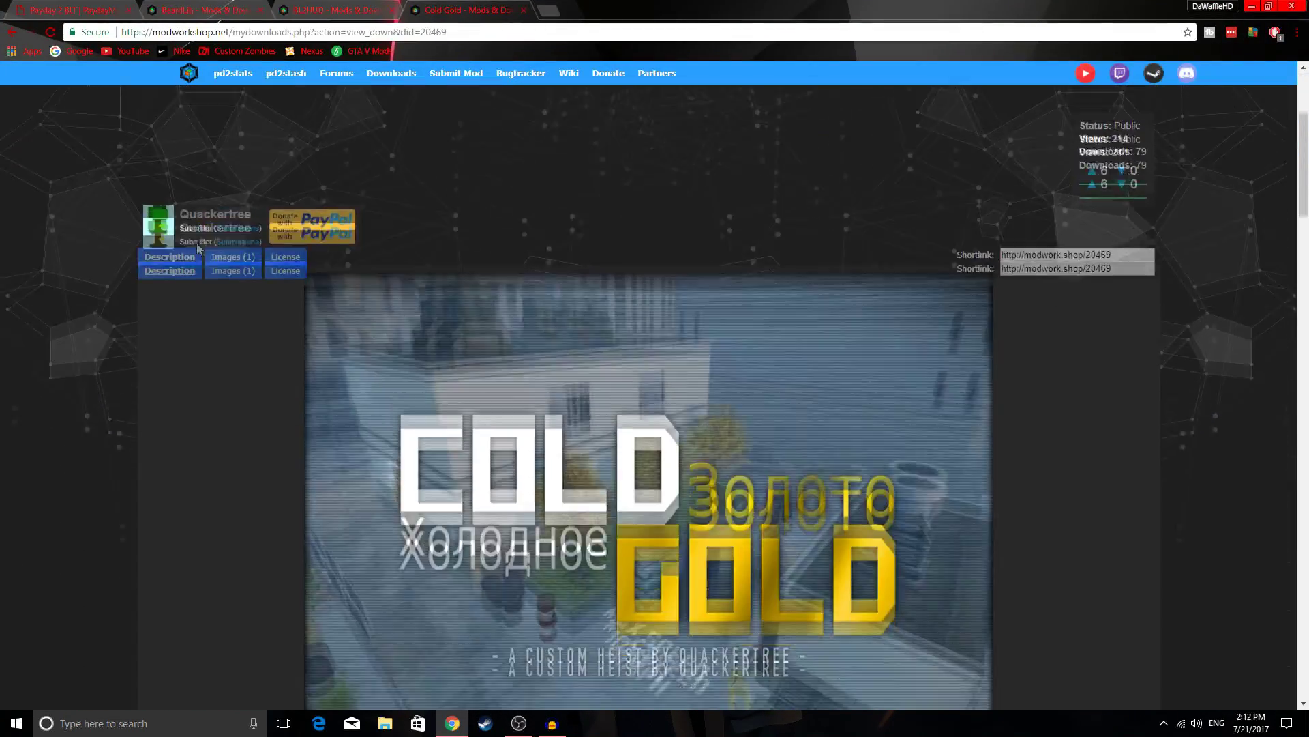
# Look over the BLT, BeardLib, BL2HUD and Cold Gold mod tabs, ending on BLT
pyautogui.click(42, 7)
pyautogui.scroll(-4, 417, 219)
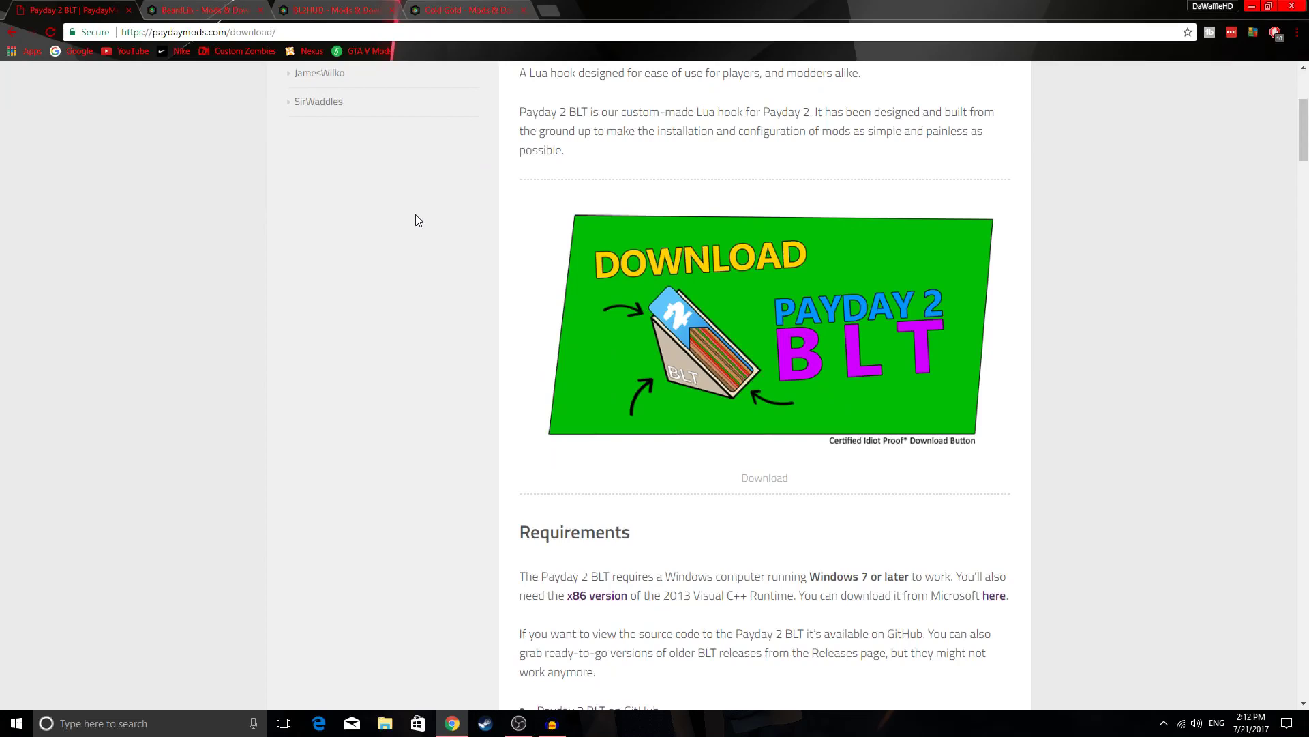
pyautogui.scroll(4, 902, 434)
pyautogui.click(205, 9)
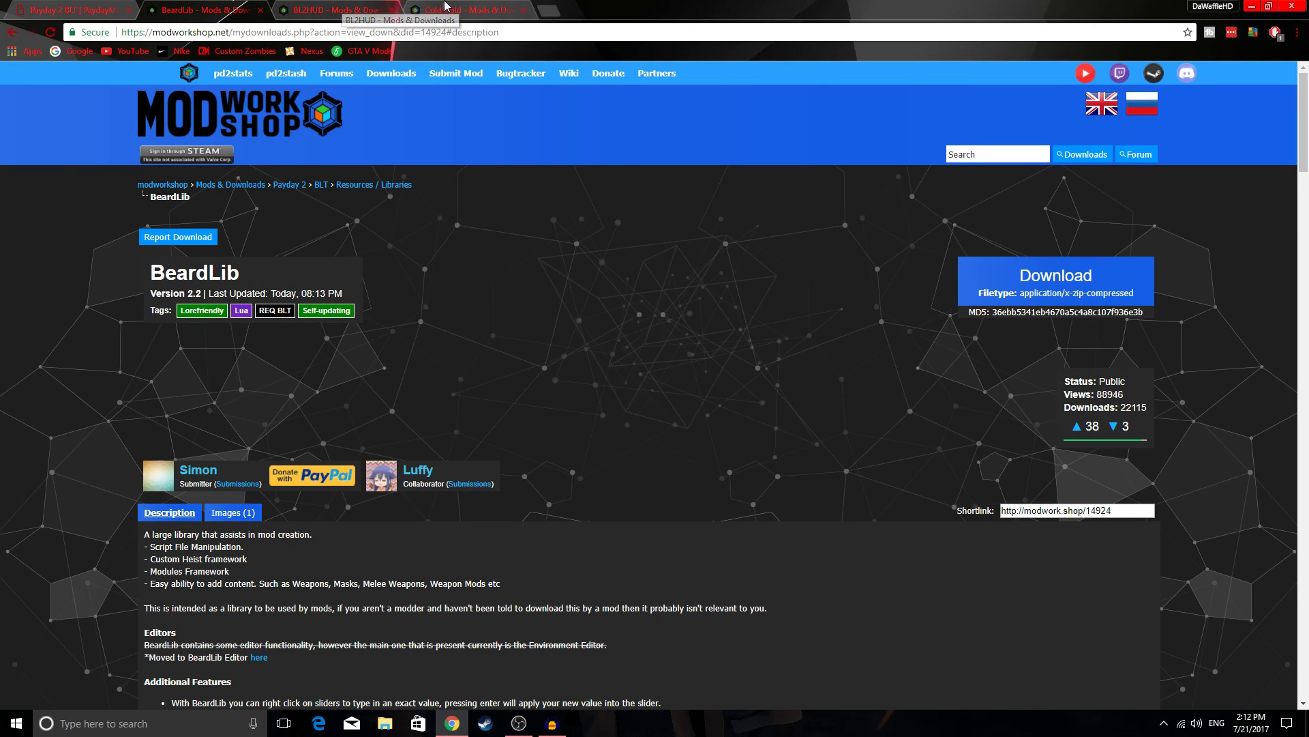
pyautogui.click(343, 8)
pyautogui.hotkey('ctrl', 'Tab')
pyautogui.click(343, 8)
pyautogui.click(205, 9)
pyautogui.click(56, 6)
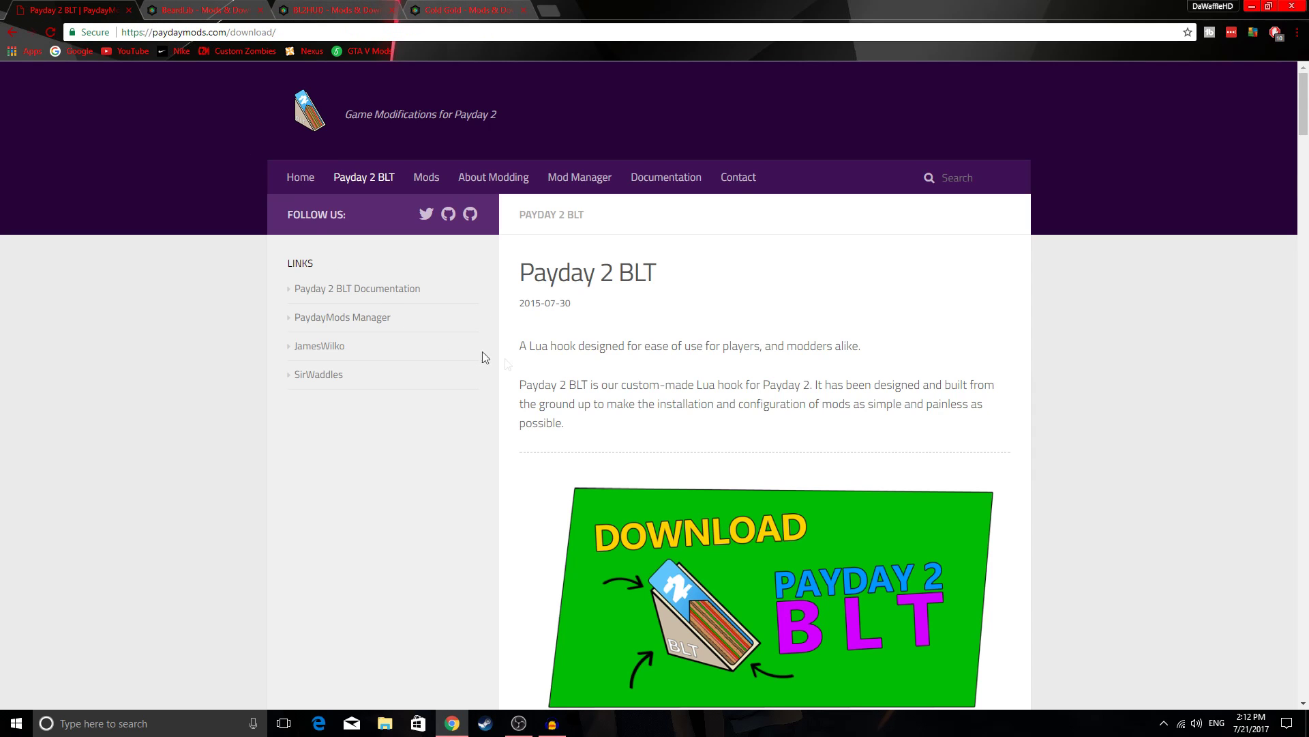
# Scroll the BLT page to its Requirements section and follow the GitHub releases link
pyautogui.scroll(-4, 515, 368)
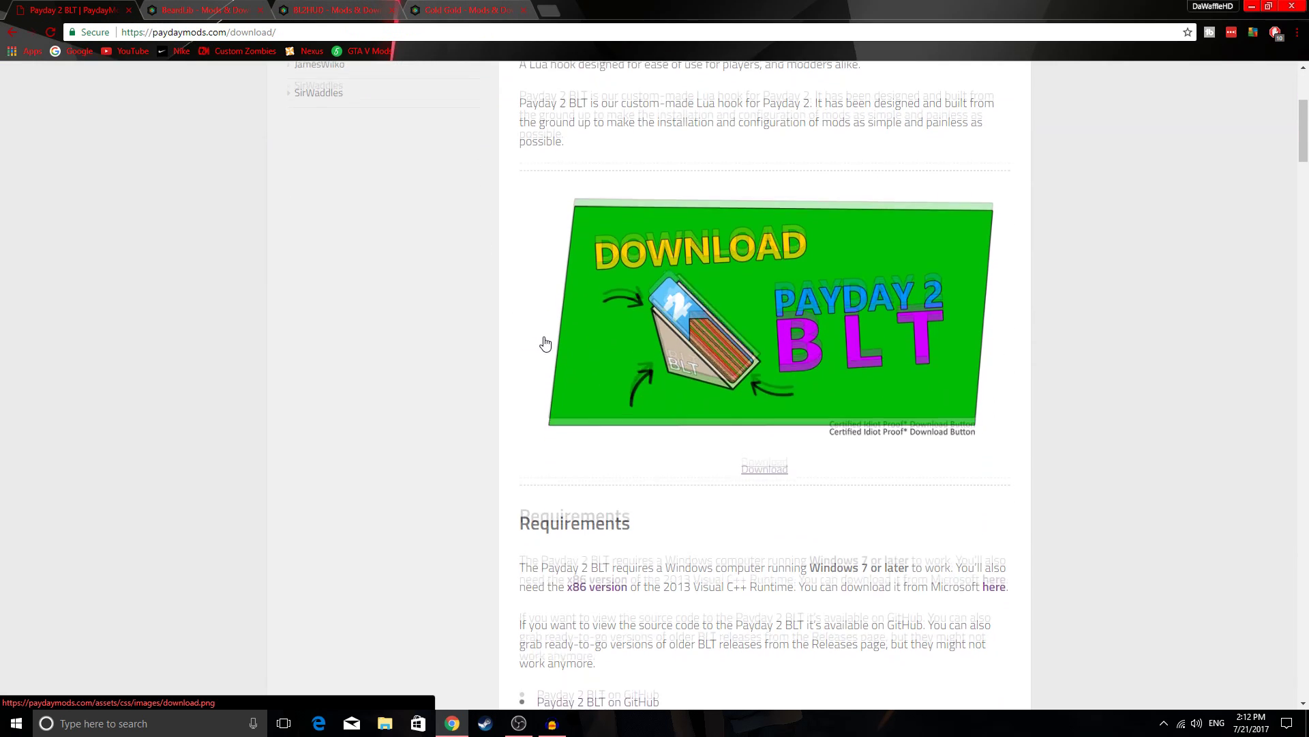
pyautogui.scroll(-3, 546, 343)
pyautogui.scroll(-2, 261, 221)
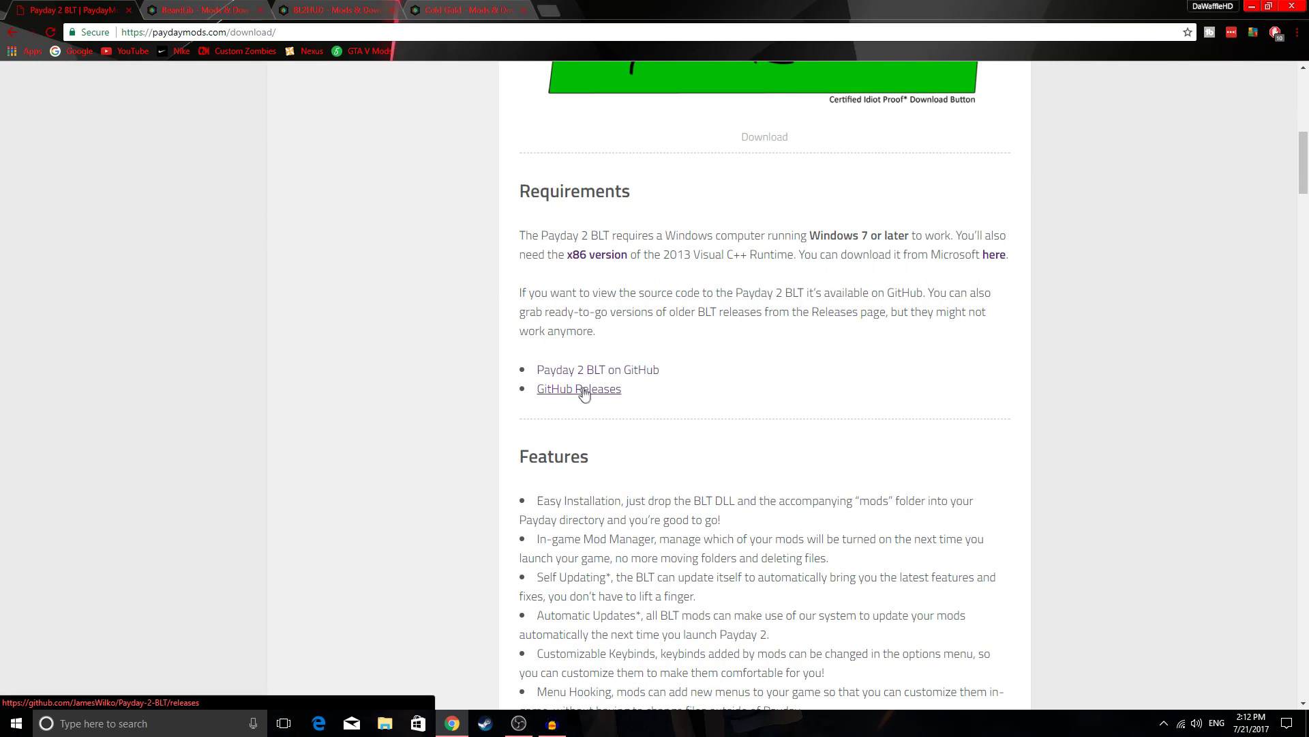
pyautogui.scroll(6, 740, 347)
pyautogui.scroll(-5, 731, 412)
pyautogui.scroll(2, 617, 447)
pyautogui.click(594, 591)
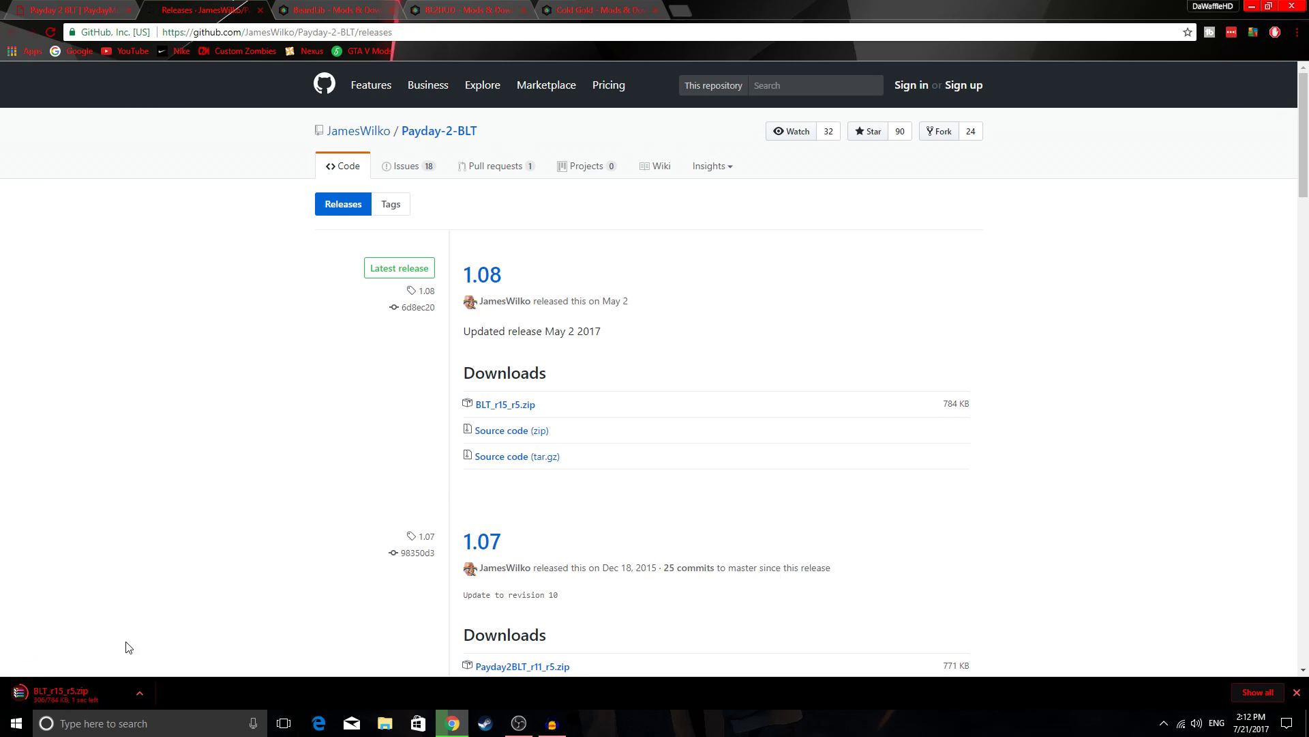
# Close the GitHub Releases tab once BLT_r15_r5.zip has downloaded
pyautogui.click(261, 9)
# Open BLT_r15_r5.zip in WinRAR, dismiss the notifier, and start a File Explorer window
pyautogui.click(56, 693)
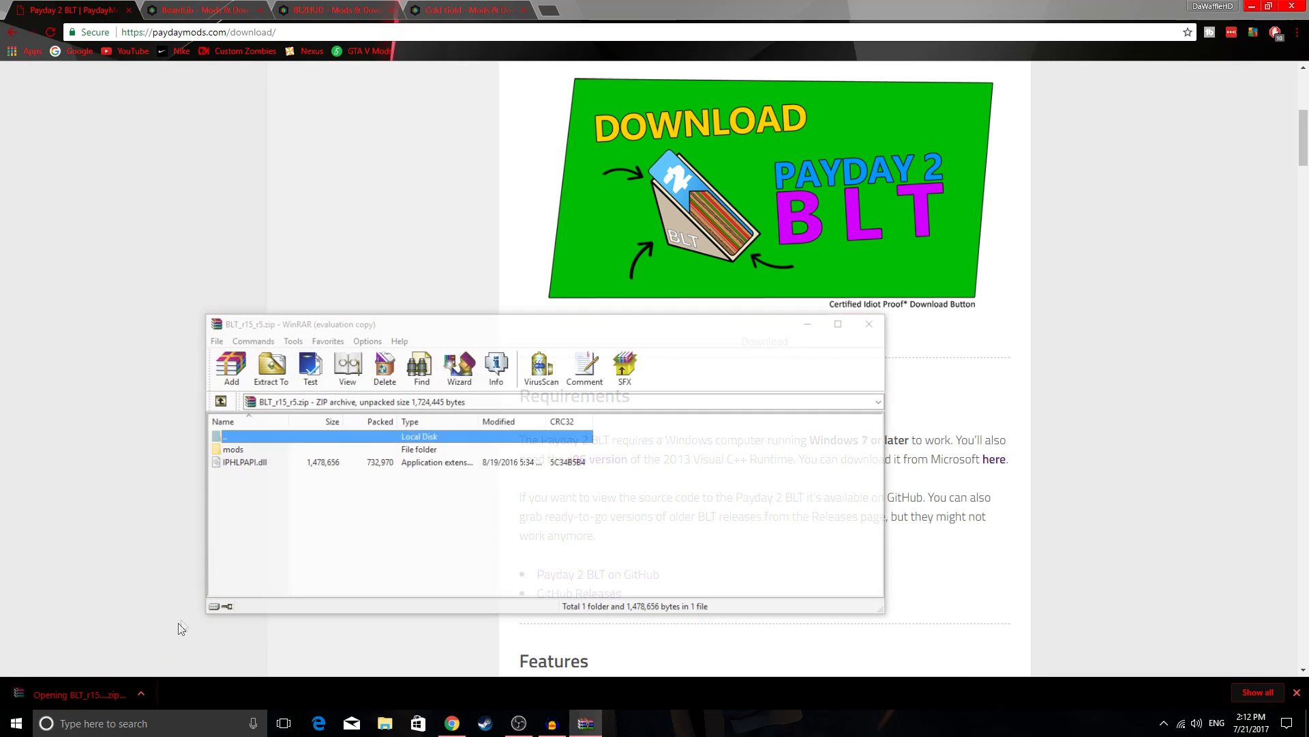
pyautogui.click(881, 153)
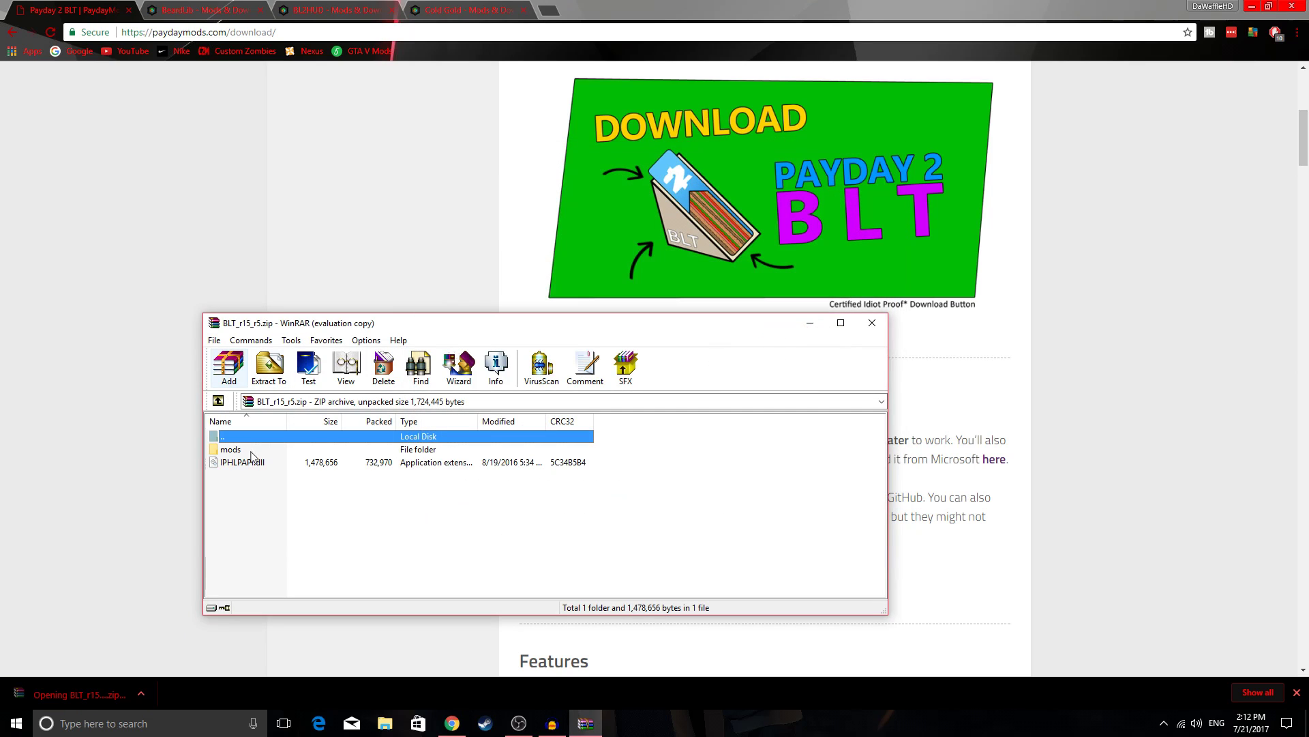
pyautogui.click(239, 476)
pyautogui.moveTo(350, 323); pyautogui.dragTo(223, 203)
pyautogui.click(385, 724)
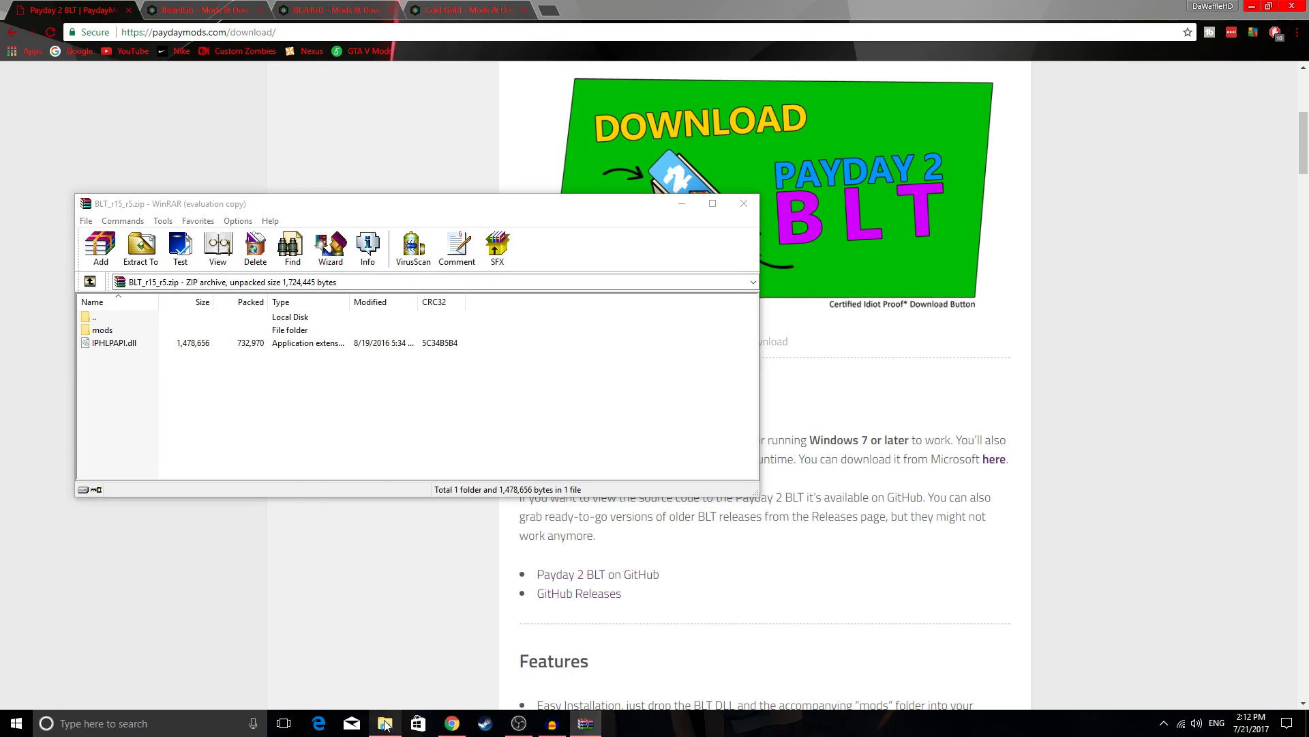
# Browse Explorer to C:\Program Files (x86)\Steam\steamapps\common\PAYDAY 2 and minimize Chrome
pyautogui.click(359, 292)
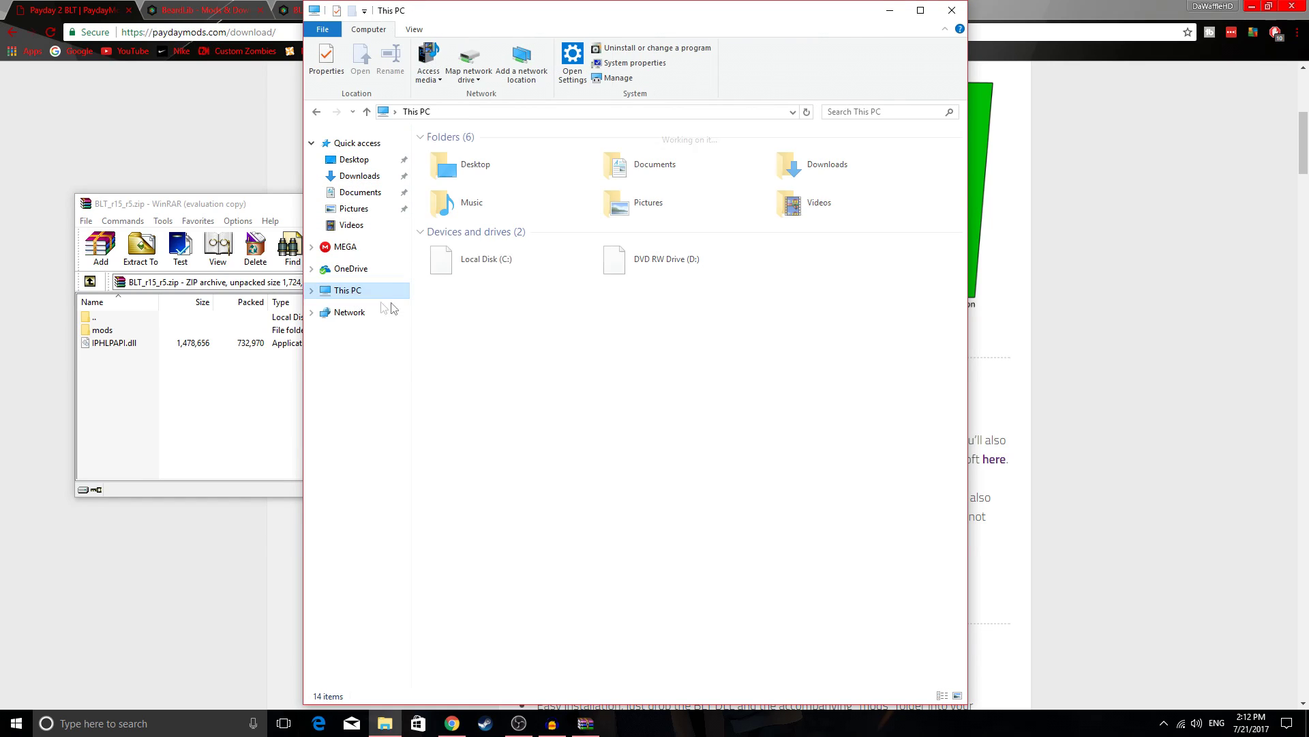
pyautogui.doubleClick(512, 257)
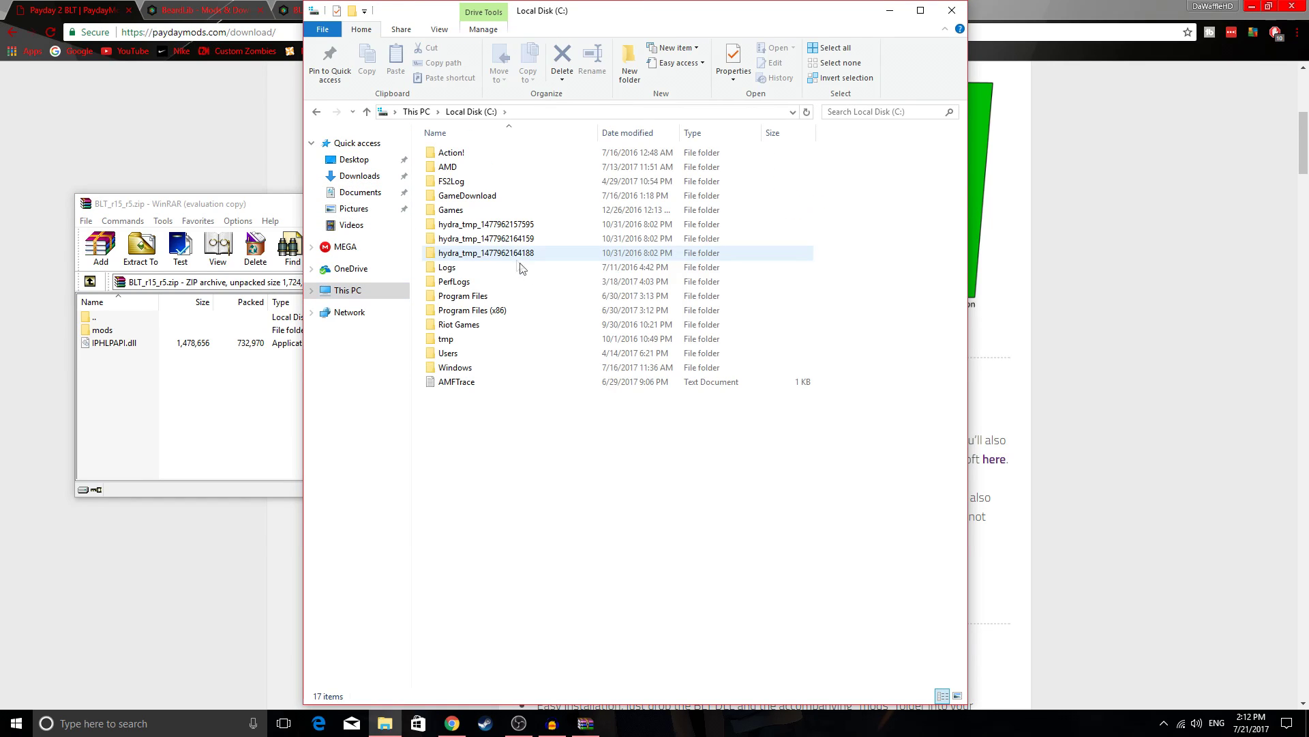
pyautogui.click(495, 315)
pyautogui.moveTo(577, 15); pyautogui.dragTo(643, 19)
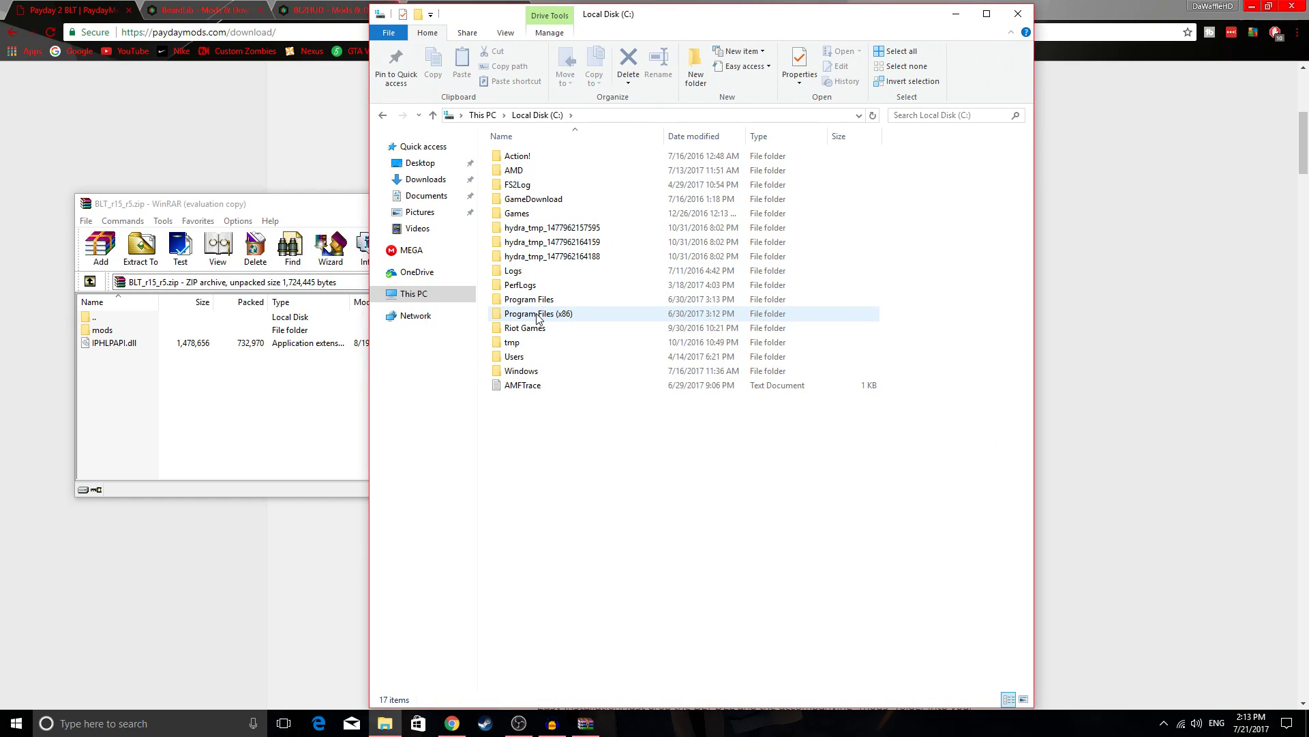
pyautogui.doubleClick(538, 314)
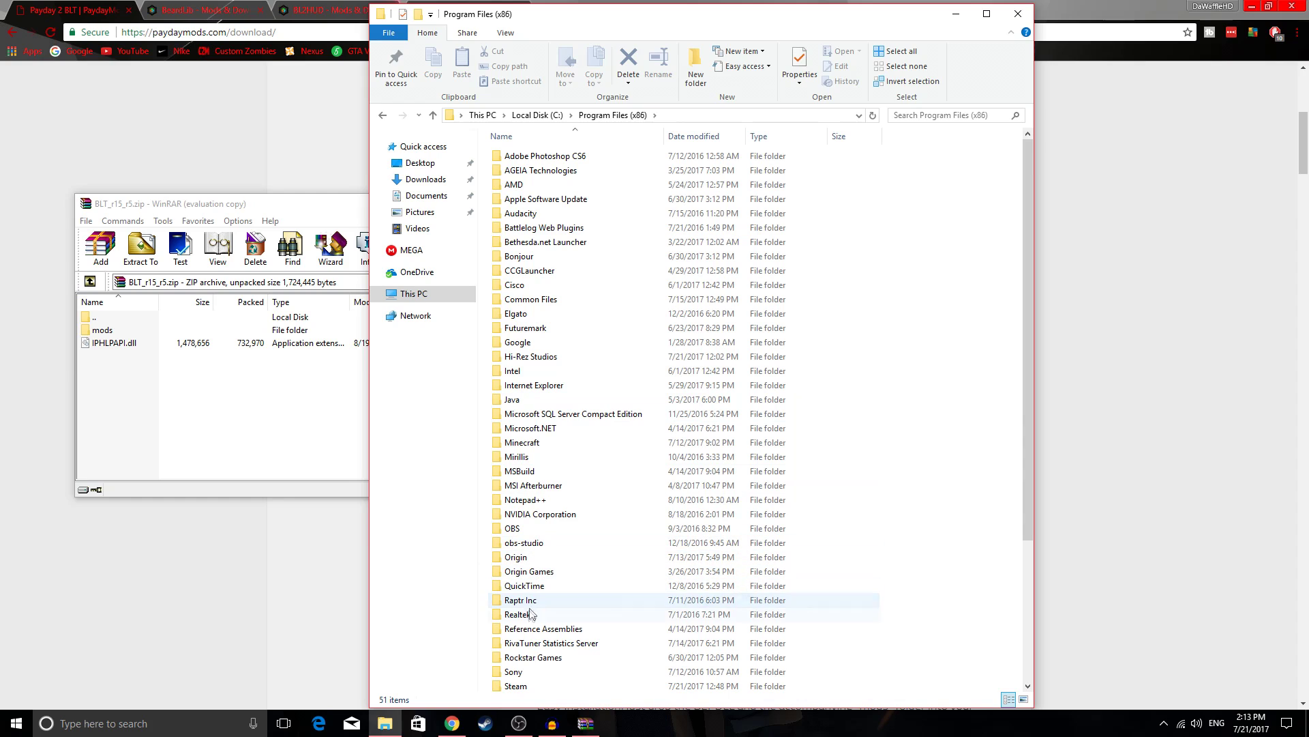
pyautogui.doubleClick(530, 682)
pyautogui.doubleClick(529, 432)
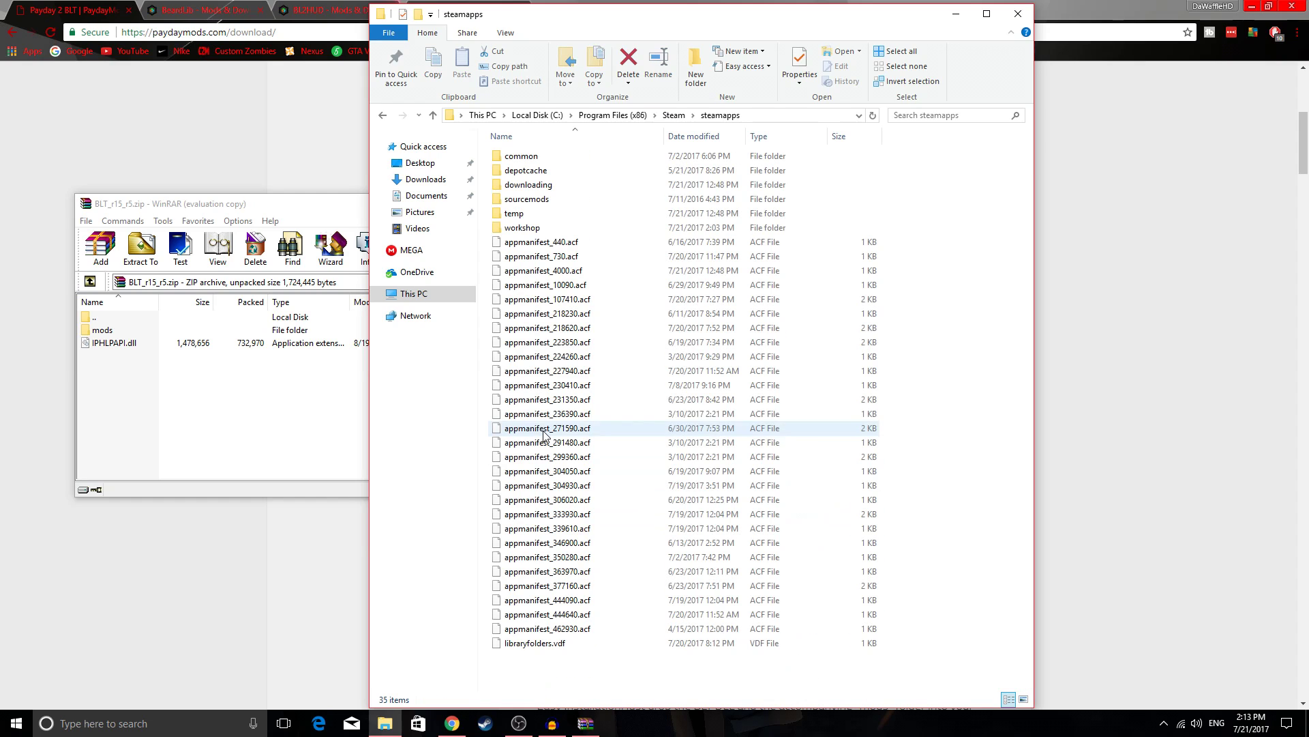
pyautogui.doubleClick(522, 156)
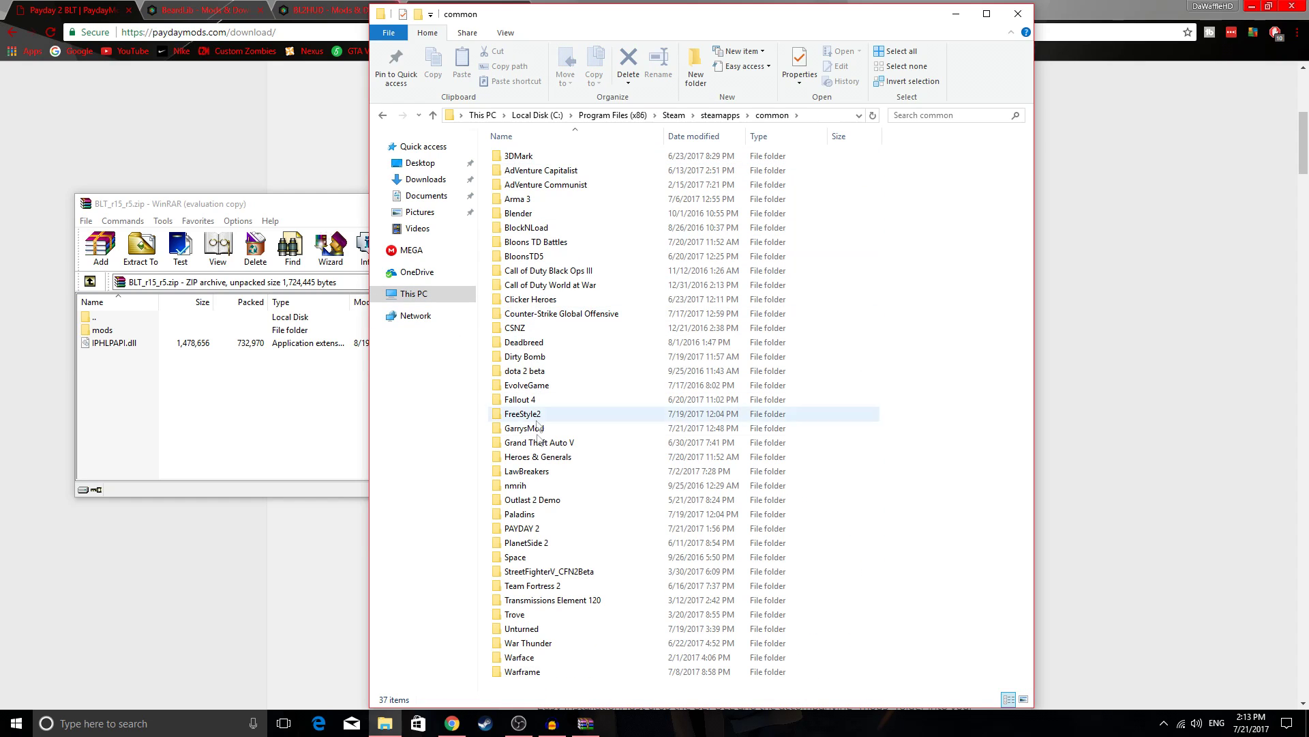
pyautogui.doubleClick(533, 541)
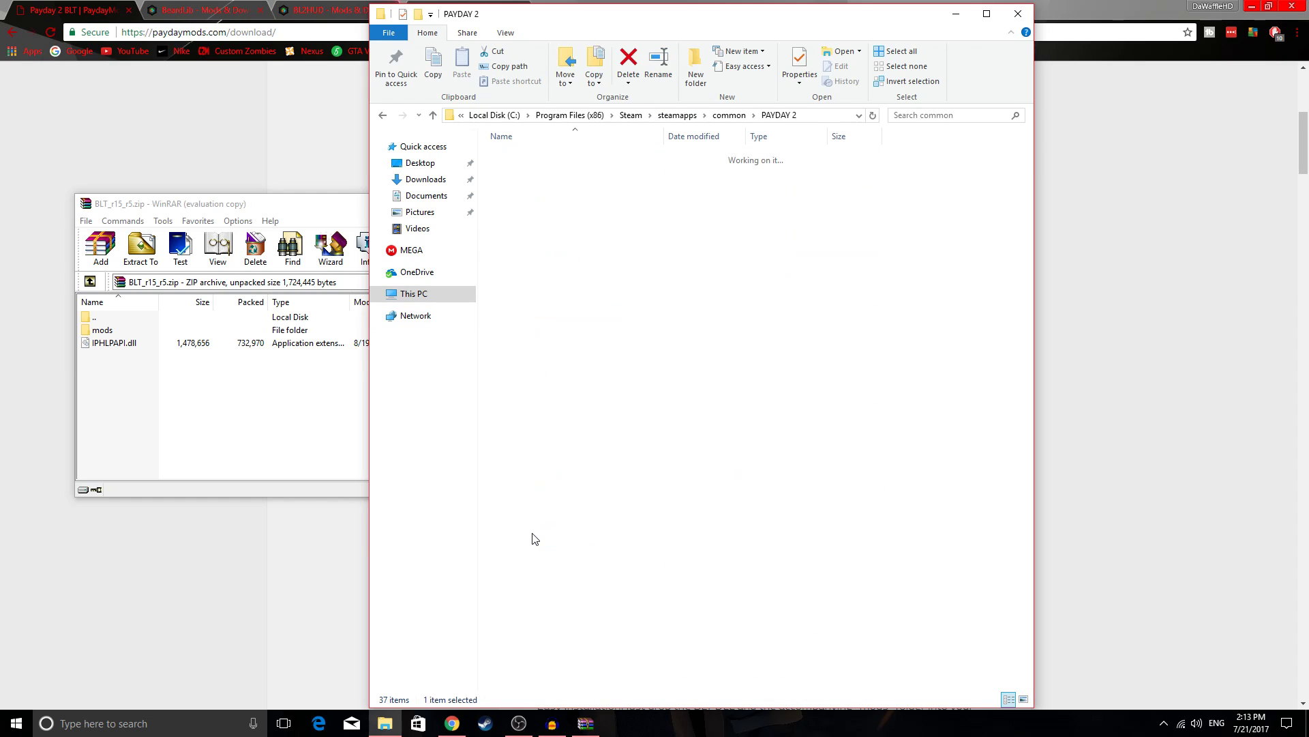
pyautogui.click(1250, 6)
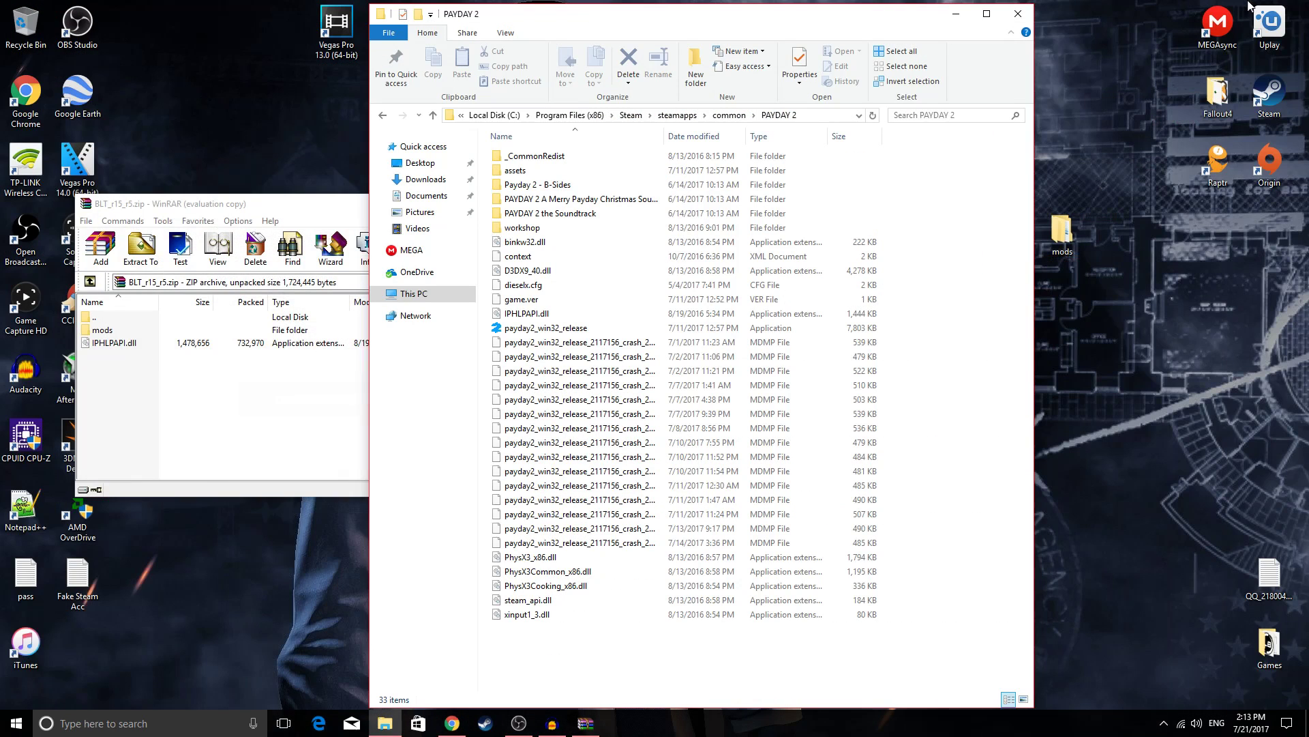
# Confirm PAYDAY 2's install folder via Steam Properties > Local Files > Browse Local Files, then close Steam
pyautogui.click(956, 14)
pyautogui.click(485, 723)
pyautogui.click(136, 39)
pyautogui.click(65, 115)
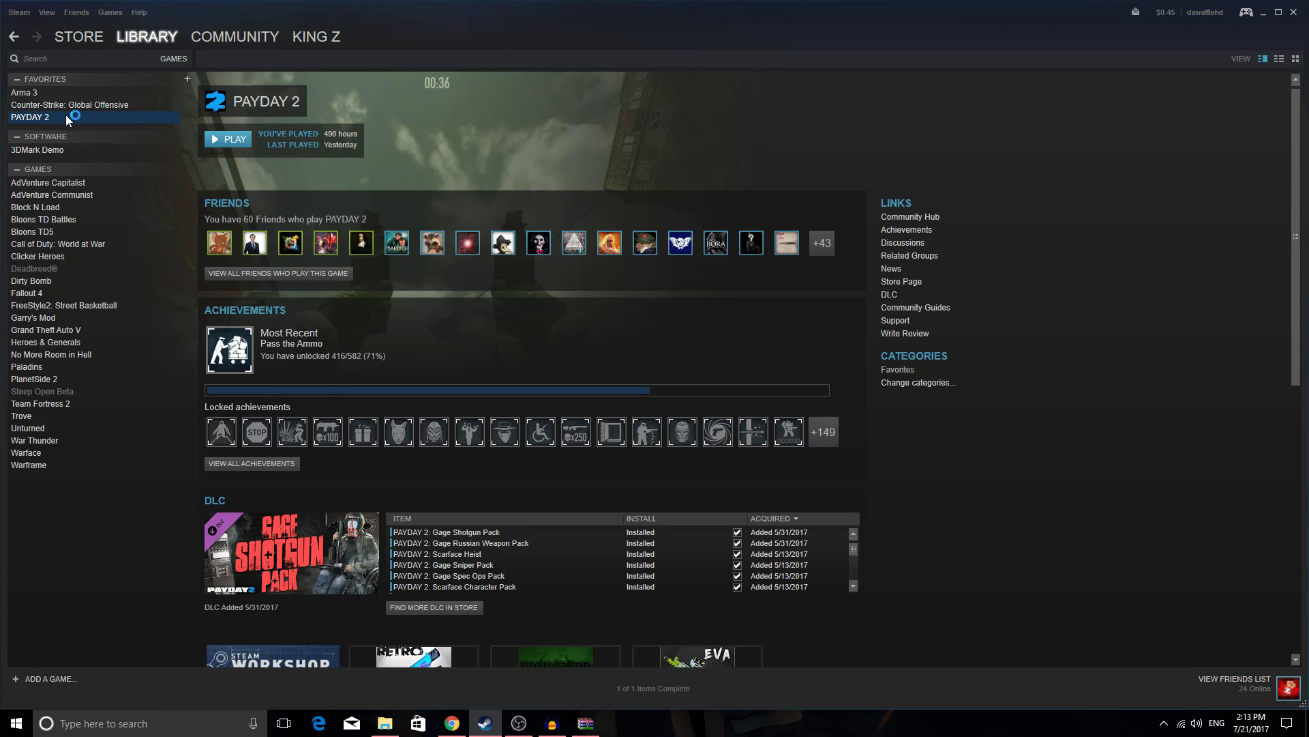
pyautogui.rightClick(66, 115)
pyautogui.click(92, 323)
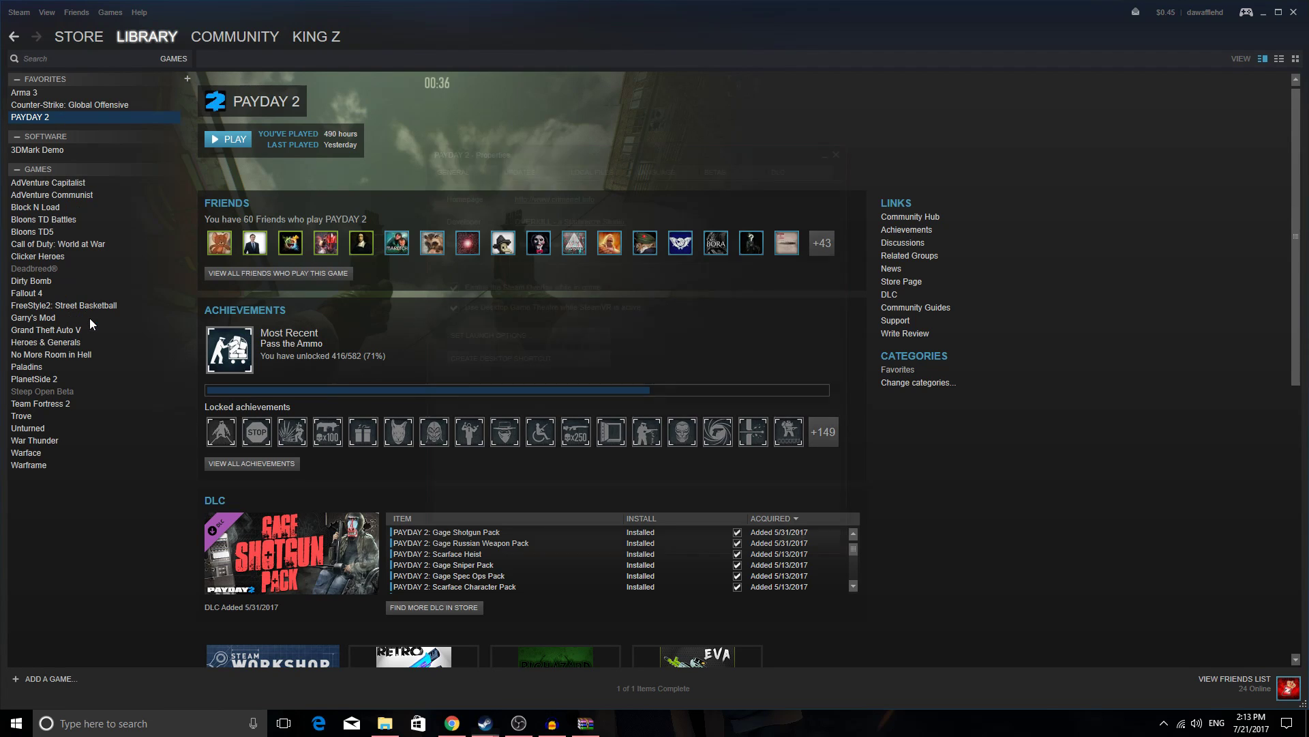
pyautogui.click(566, 173)
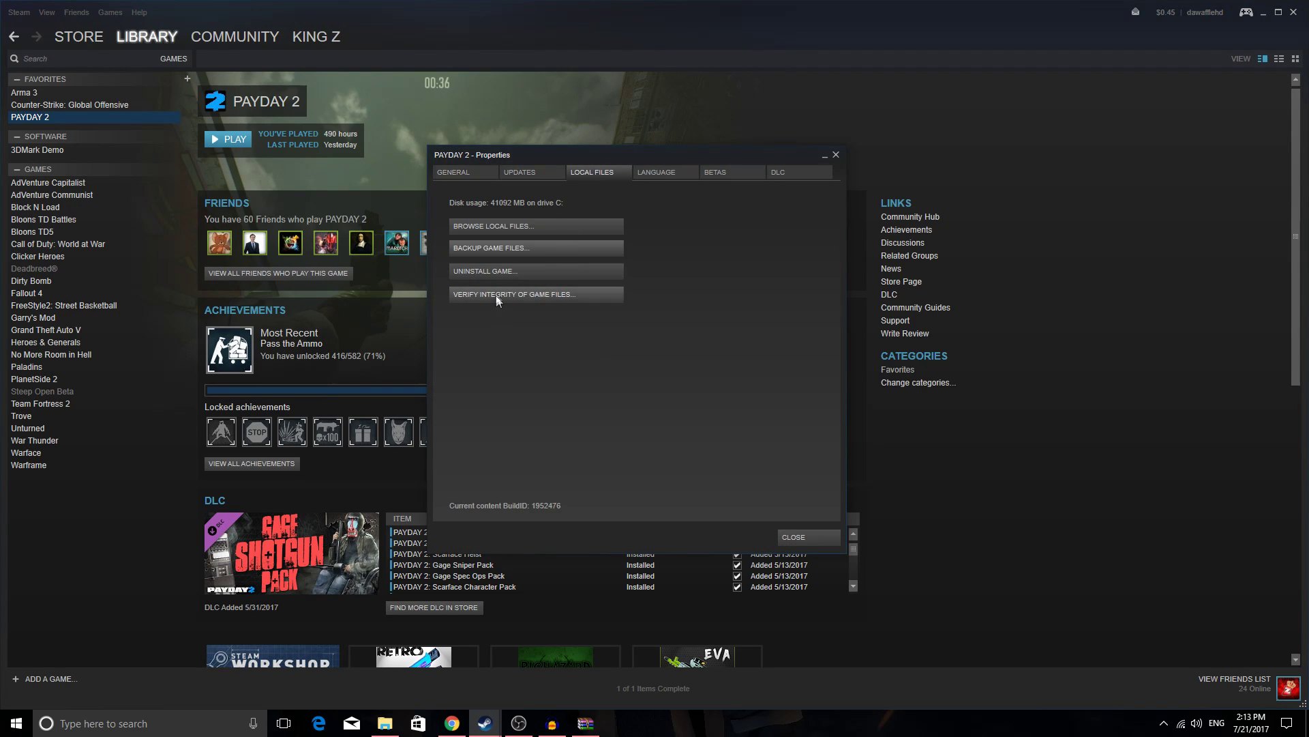
pyautogui.click(494, 226)
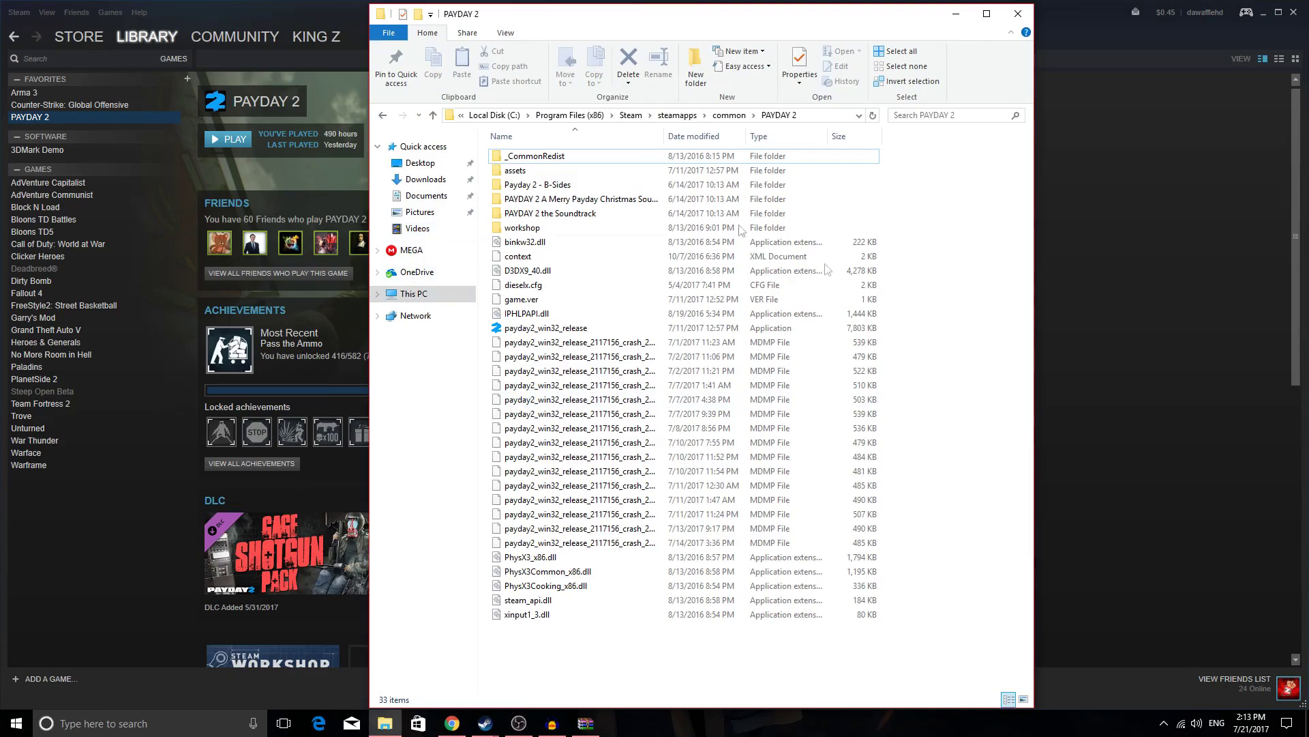
pyautogui.click(1294, 12)
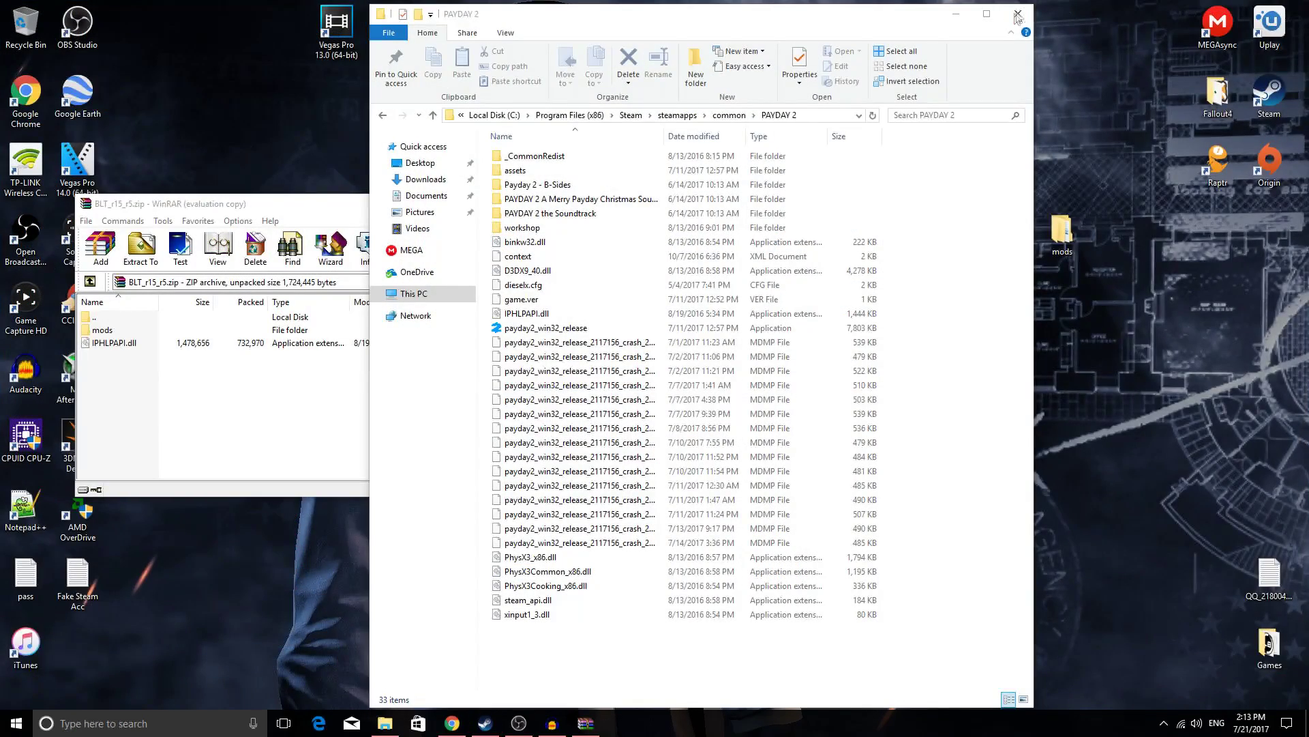
# Move BLT's mods folder and IPHLPAPI.dll into PAYDAY 2, replacing the existing IPHLPAPI.dll
pyautogui.click(1018, 13)
pyautogui.moveTo(111, 405); pyautogui.dragTo(114, 333)
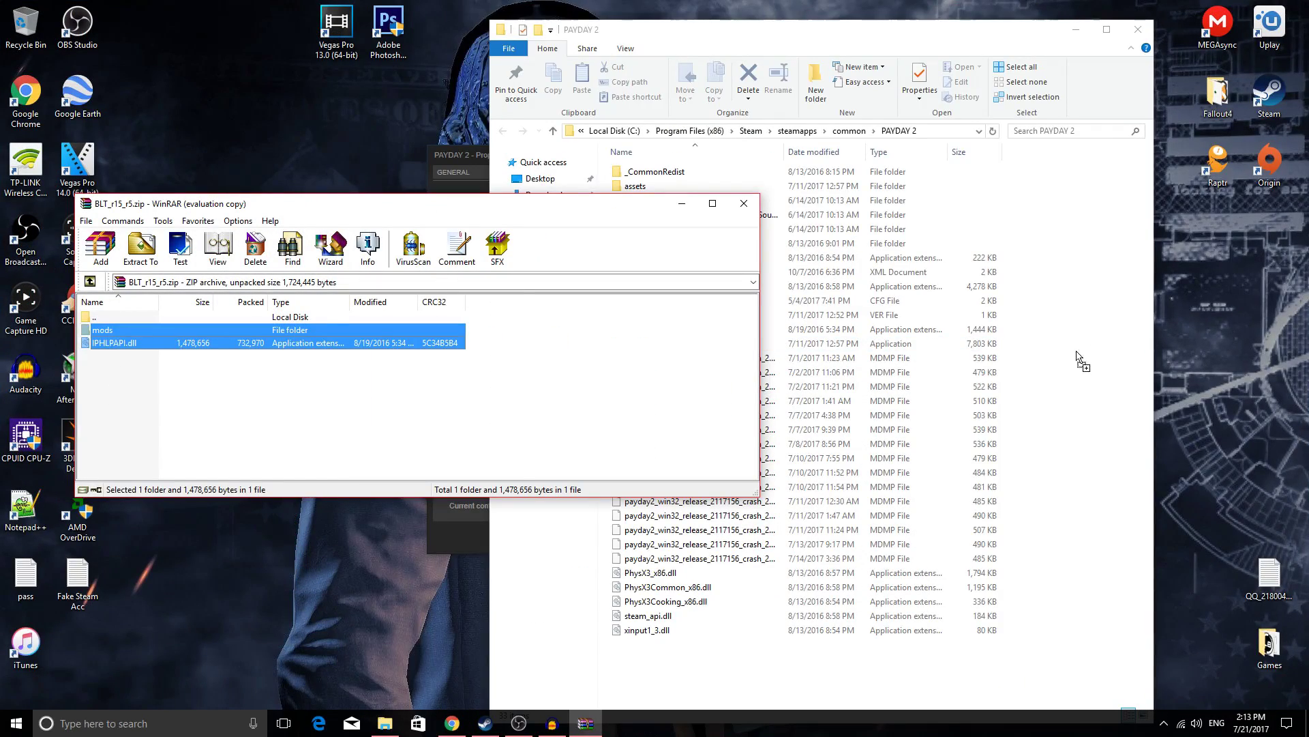
pyautogui.moveTo(1083, 362); pyautogui.dragTo(1082, 361)
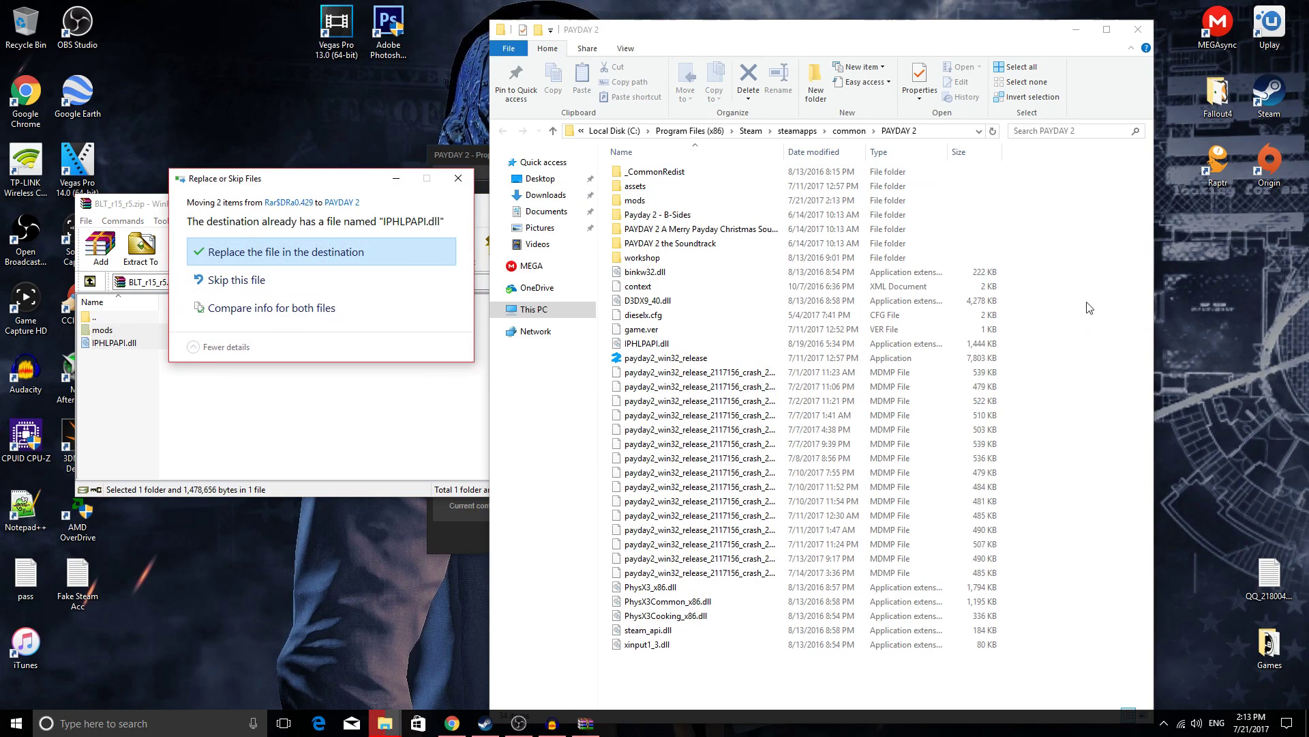
pyautogui.click(293, 254)
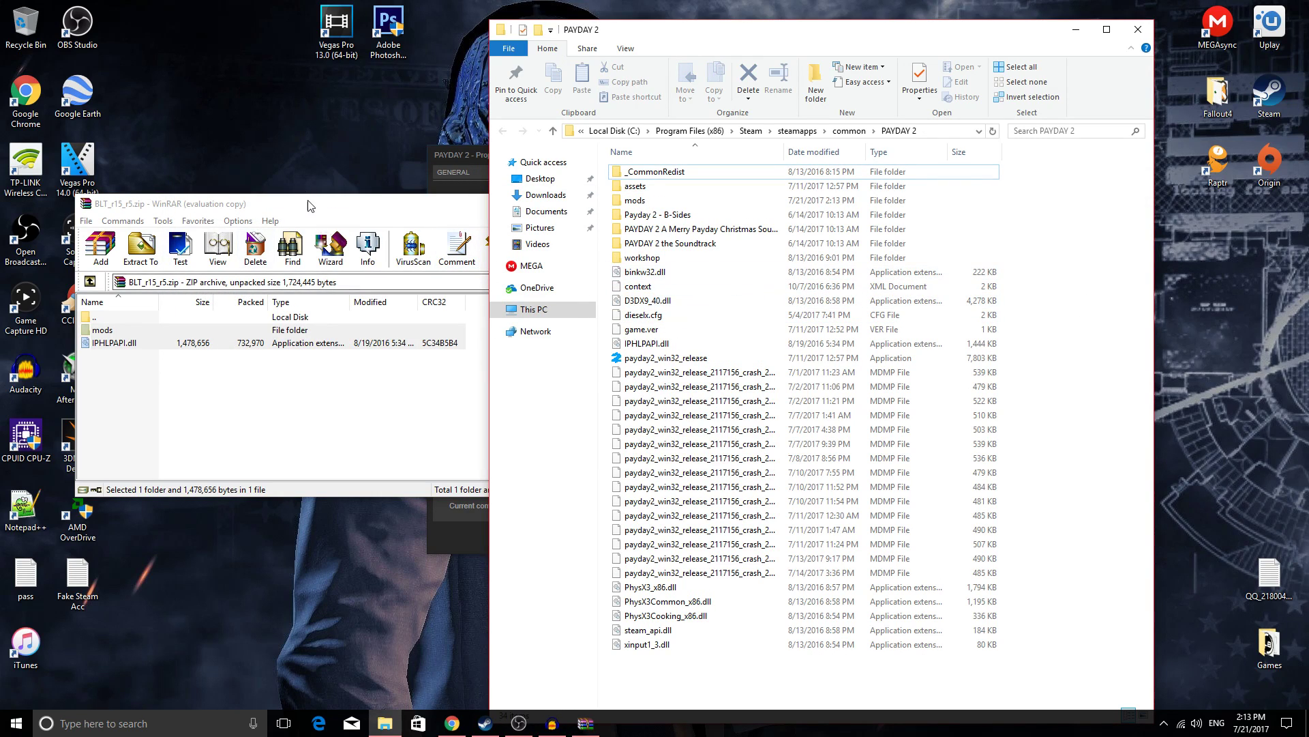
# Close the BLT archive, check the new mods folder, and close the Steam properties window
pyautogui.click(308, 204)
pyautogui.click(749, 204)
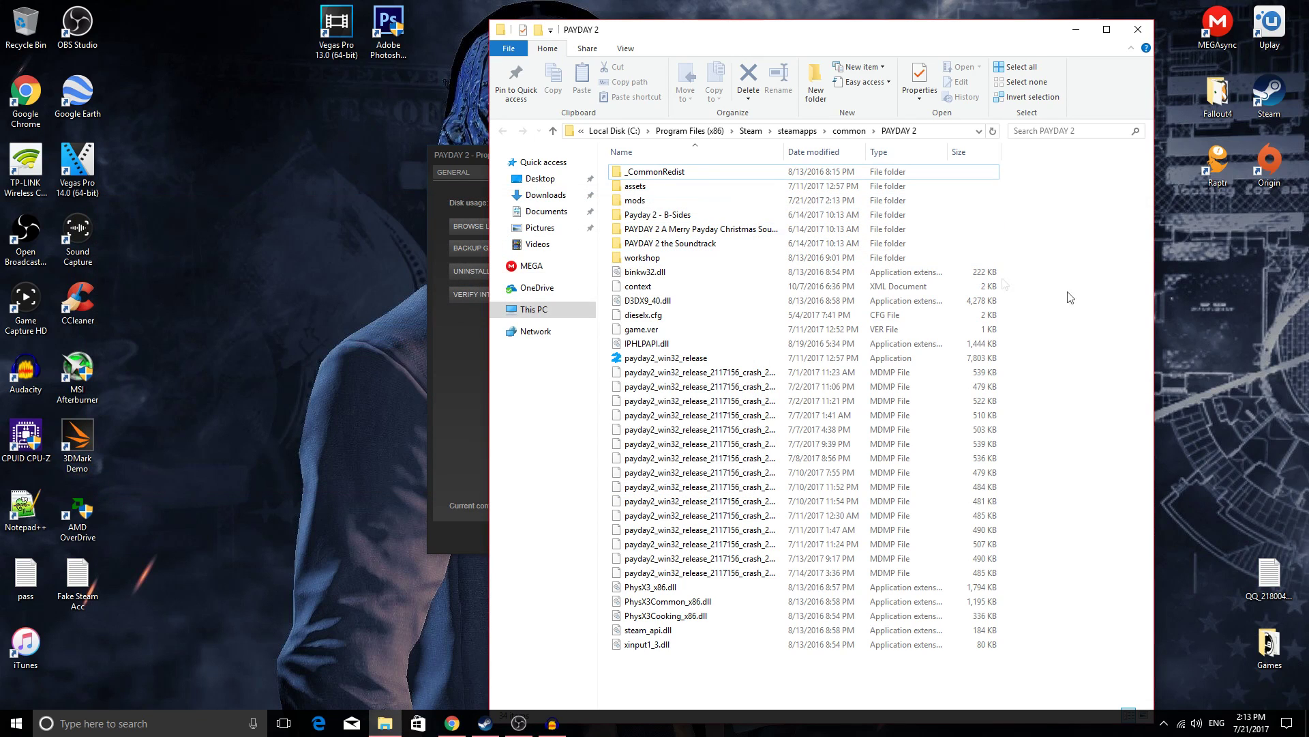
pyautogui.doubleClick(678, 200)
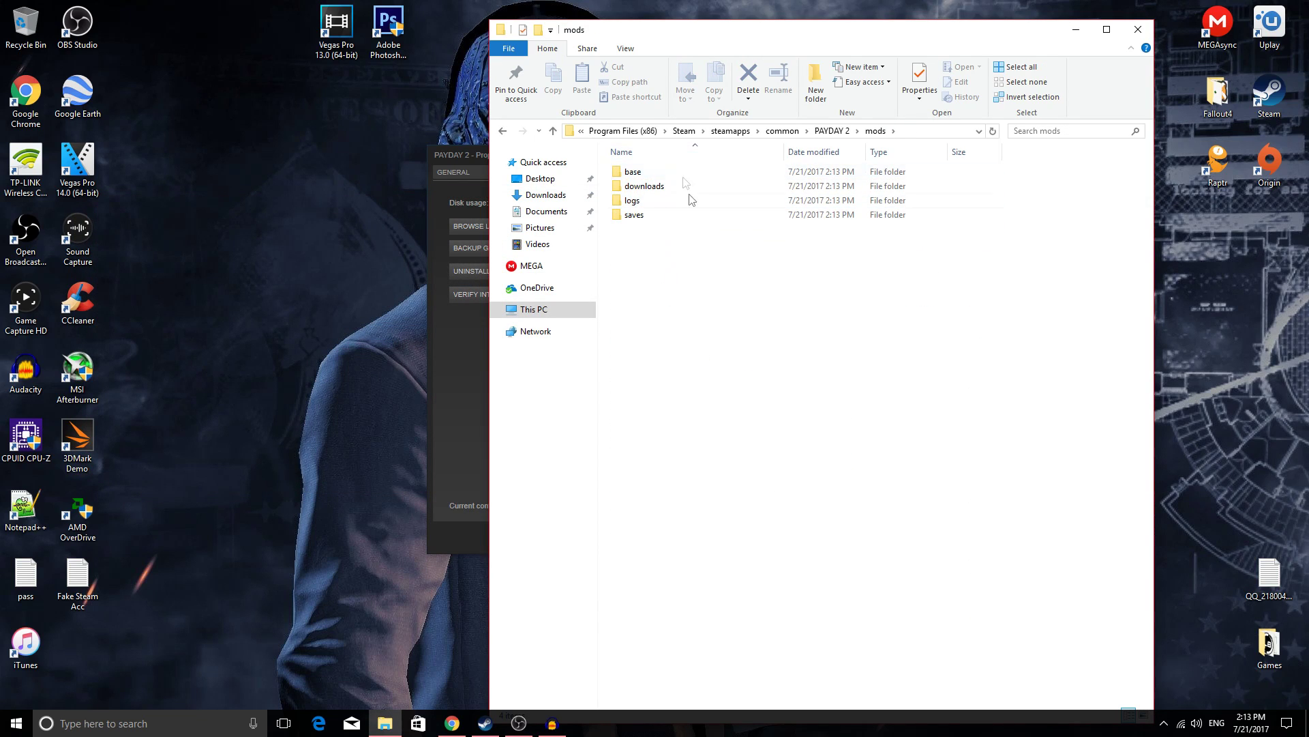
pyautogui.click(470, 156)
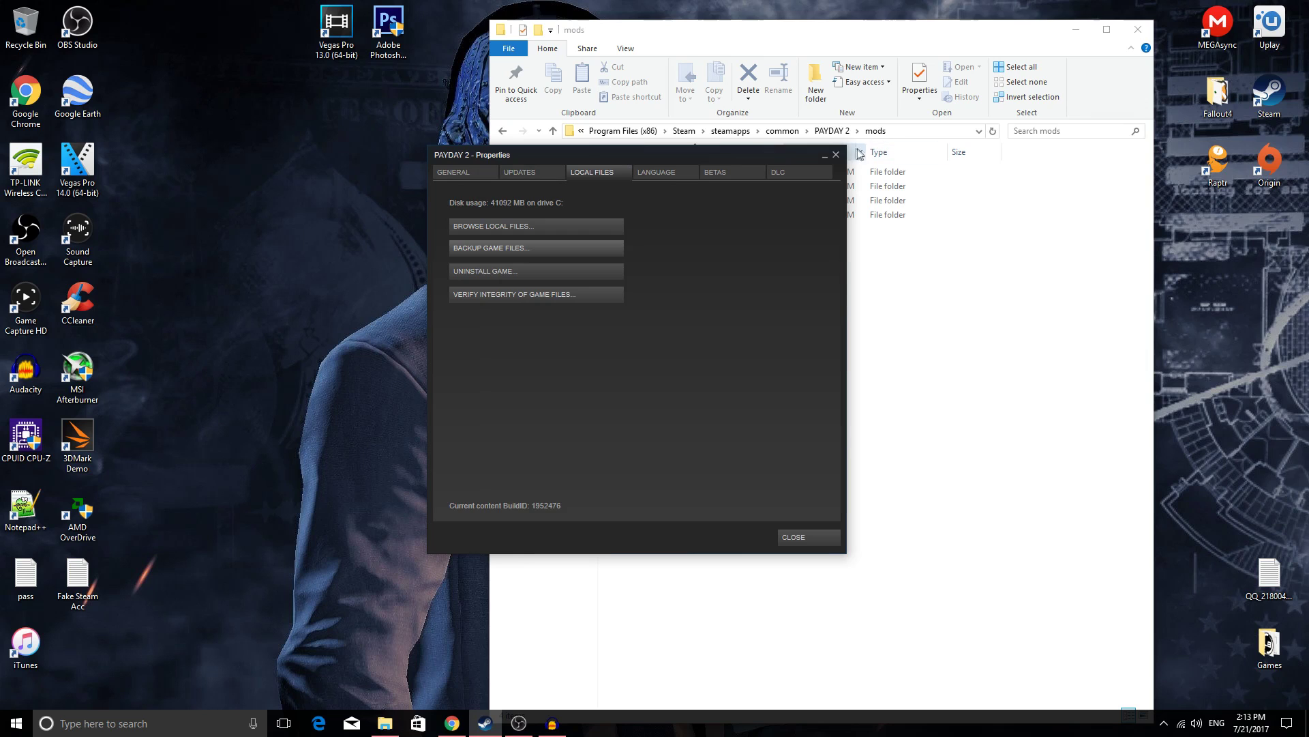
pyautogui.click(837, 155)
# Download the BeardLib 2.2 archive from its mod page and open it in WinRAR
pyautogui.click(453, 723)
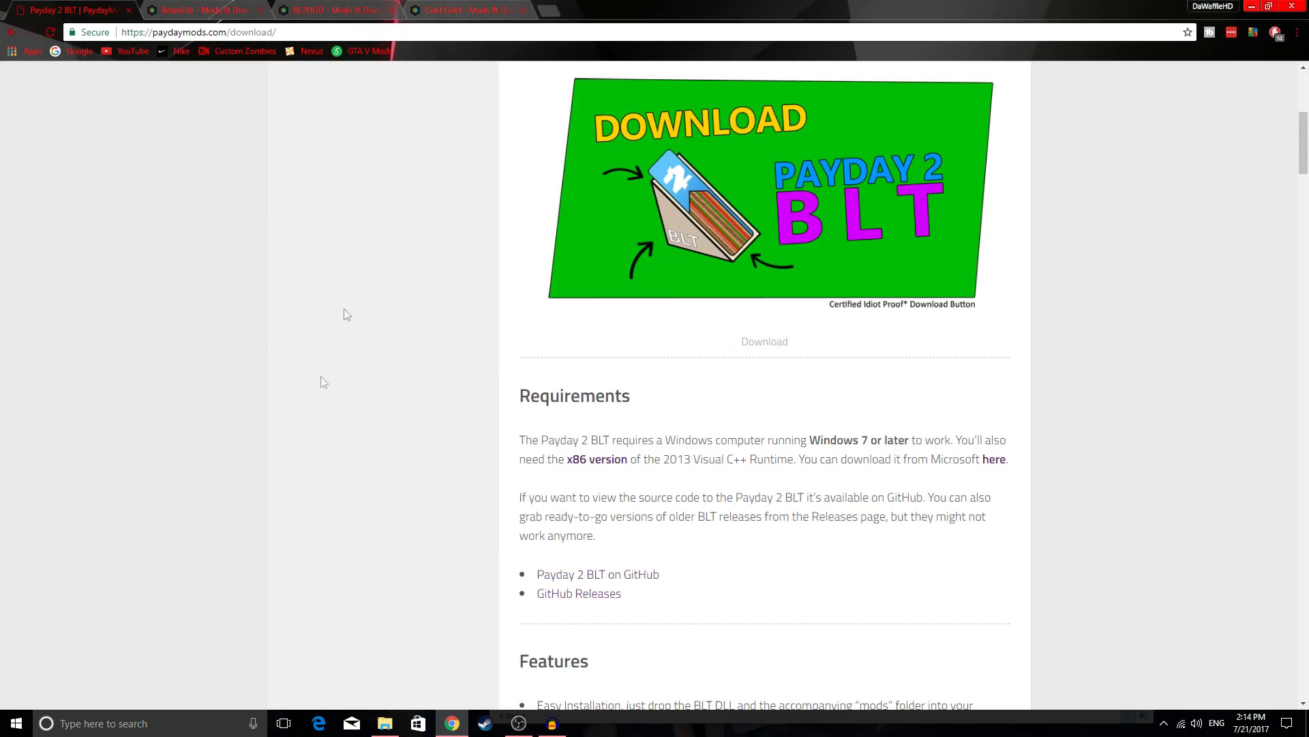
pyautogui.click(205, 10)
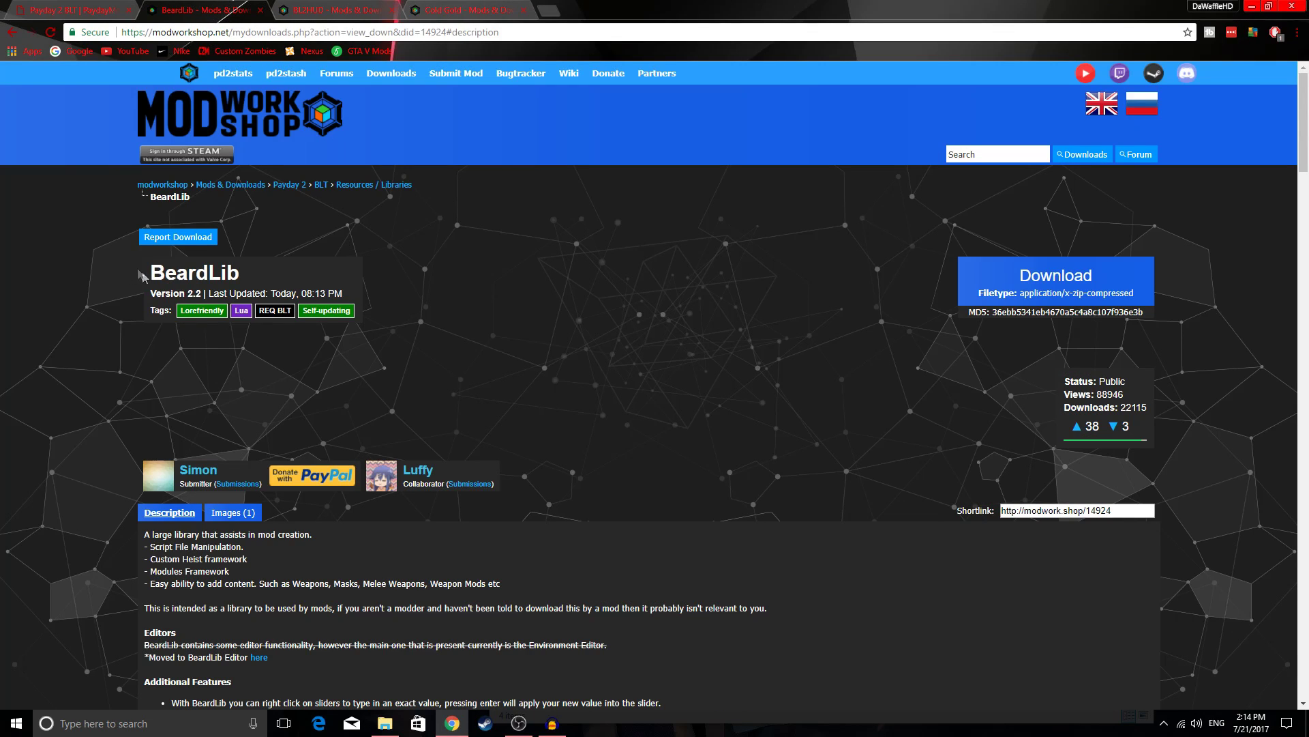
pyautogui.click(1022, 285)
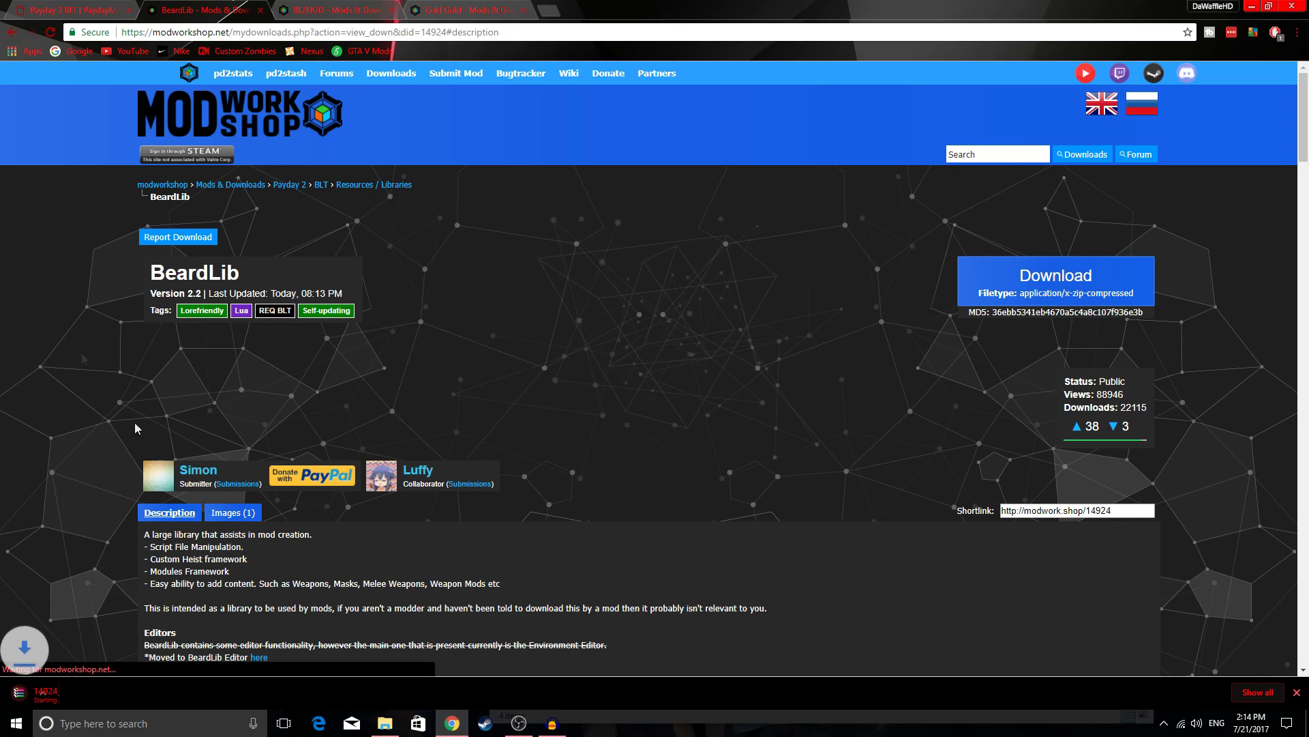
pyautogui.click(80, 697)
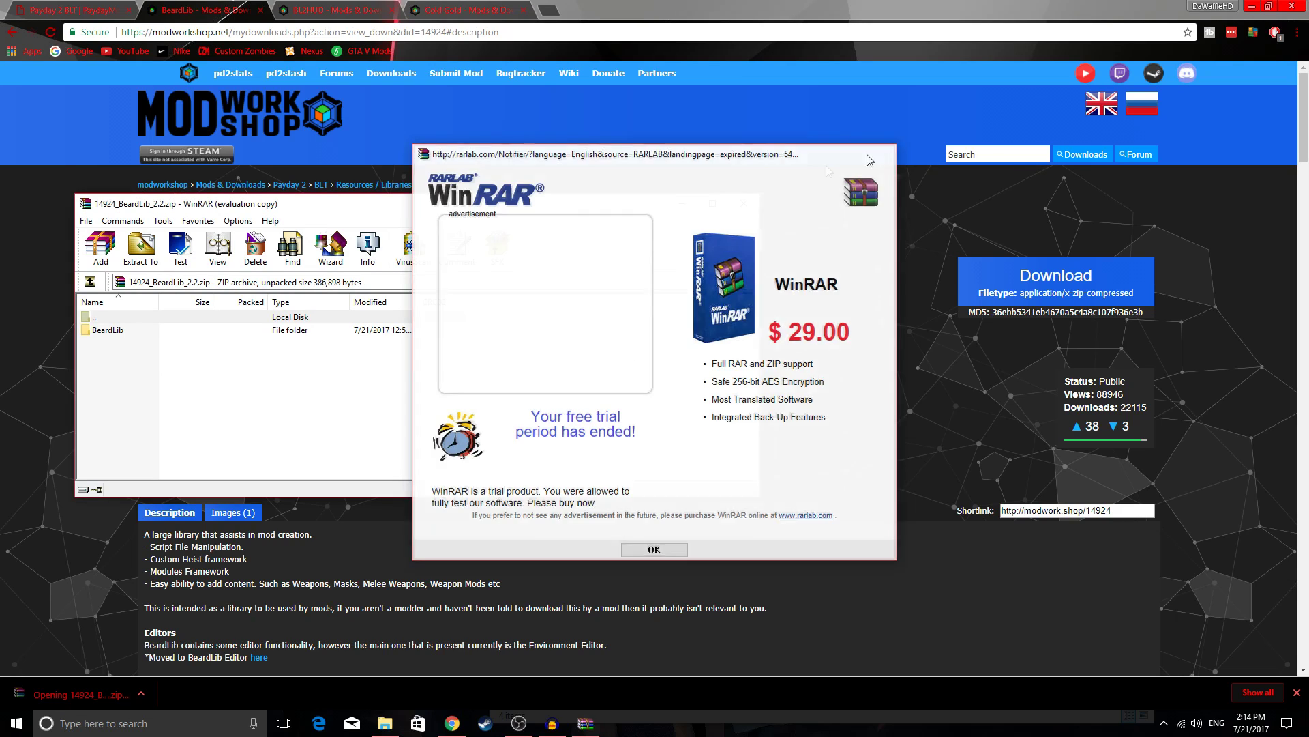
# Extract the BeardLib folder into PAYDAY 2's mods folder and close WinRAR
pyautogui.click(881, 154)
pyautogui.doubleClick(108, 330)
pyautogui.doubleClick(108, 317)
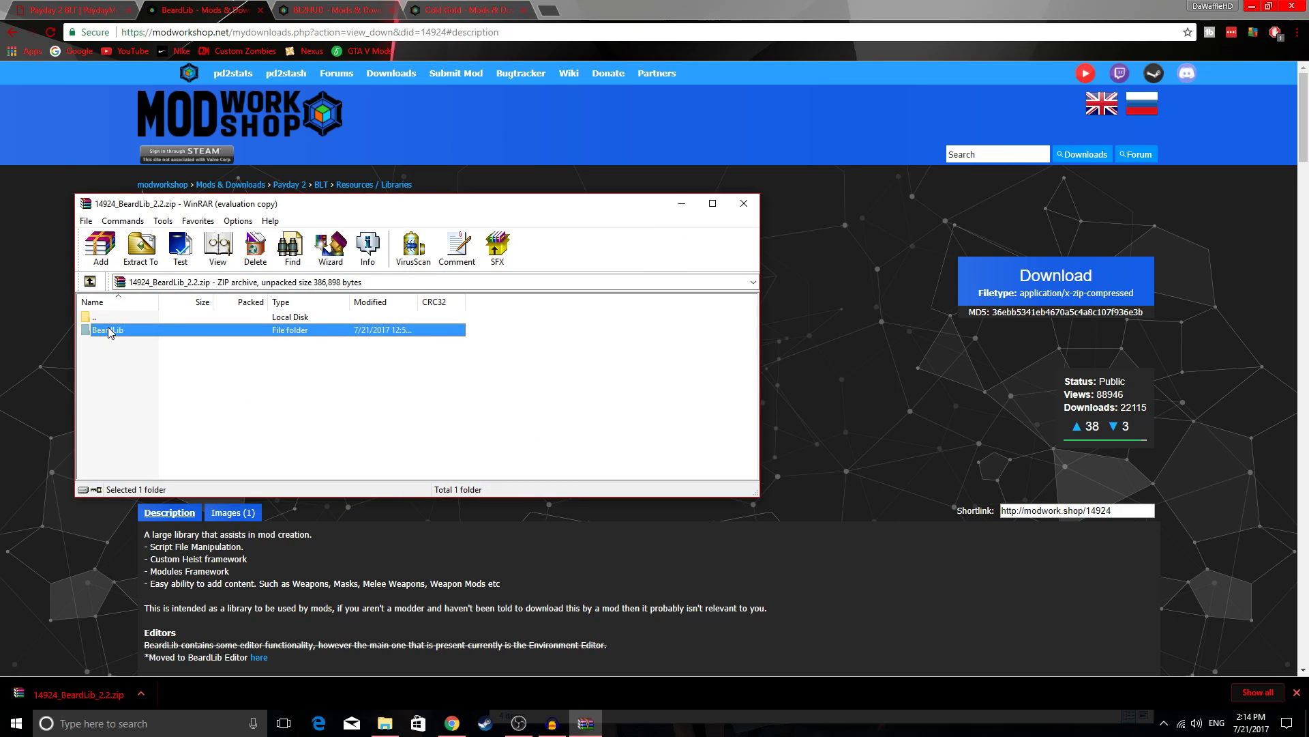
pyautogui.moveTo(549, 710); pyautogui.dragTo(557, 433)
pyautogui.moveTo(668, 290); pyautogui.dragTo(670, 290)
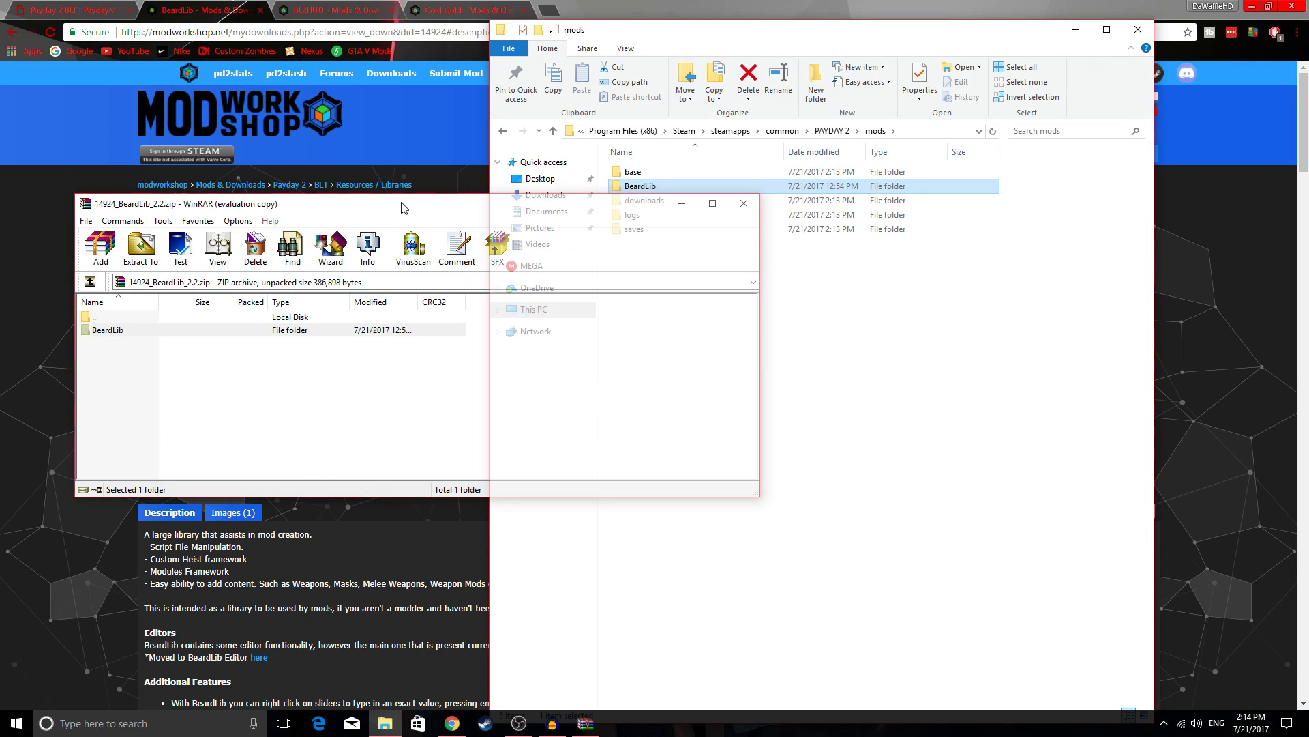
pyautogui.click(744, 203)
pyautogui.click(354, 5)
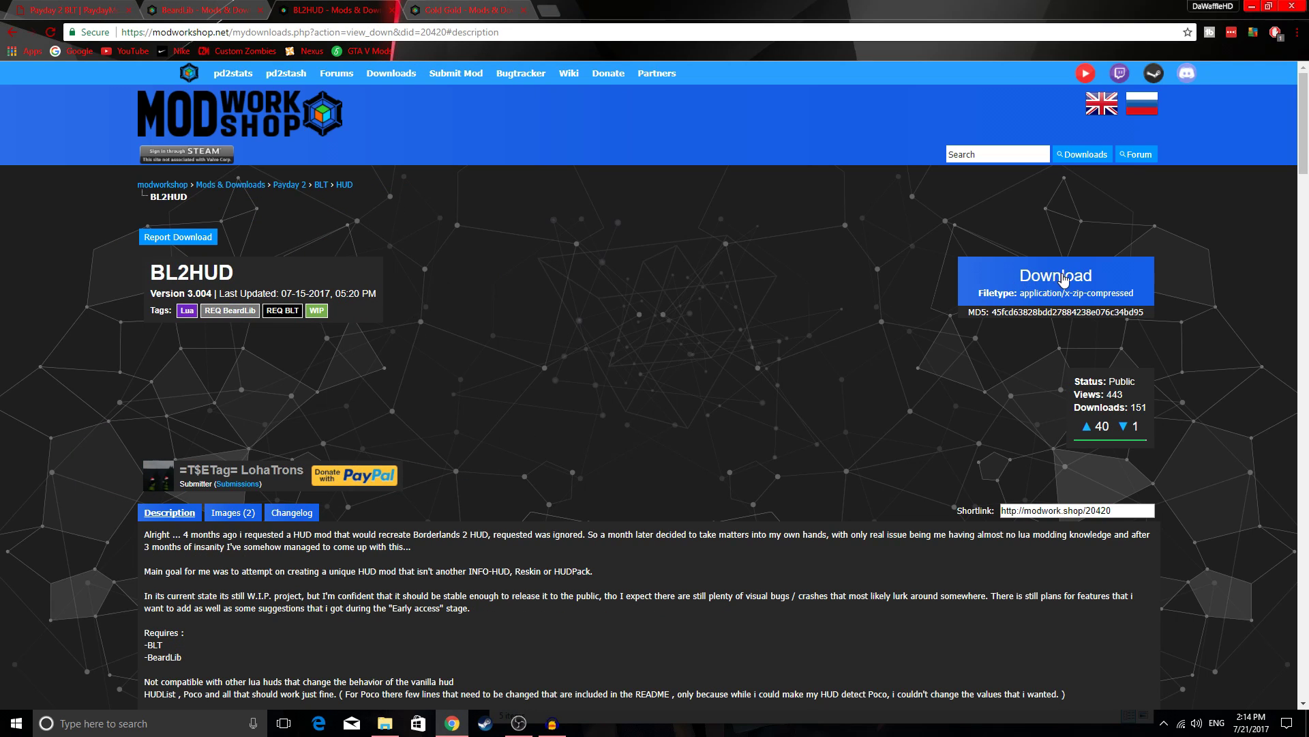
# Download the BL2HUD 3.004 zip and open it in WinRAR, dismissing the trial notice
pyautogui.scroll(-7, 96, 275)
pyautogui.scroll(7, 222, 310)
pyautogui.click(1043, 276)
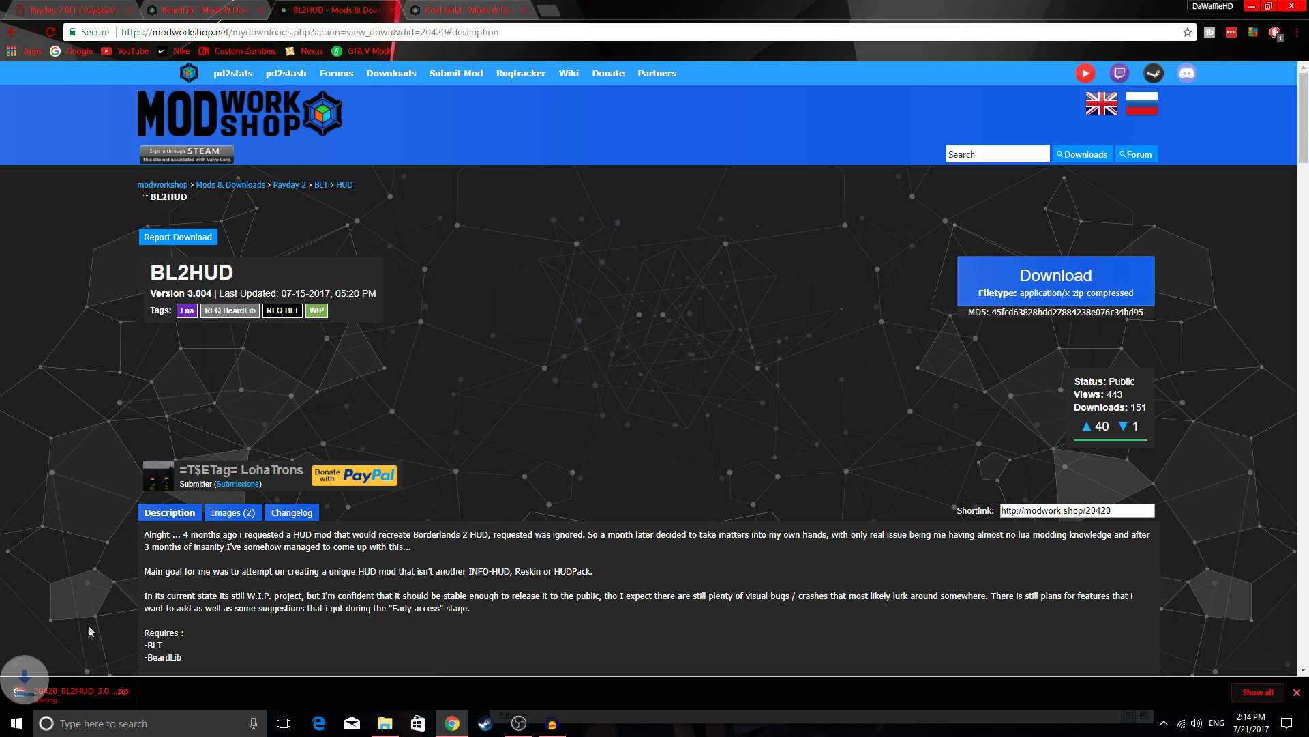
pyautogui.click(53, 696)
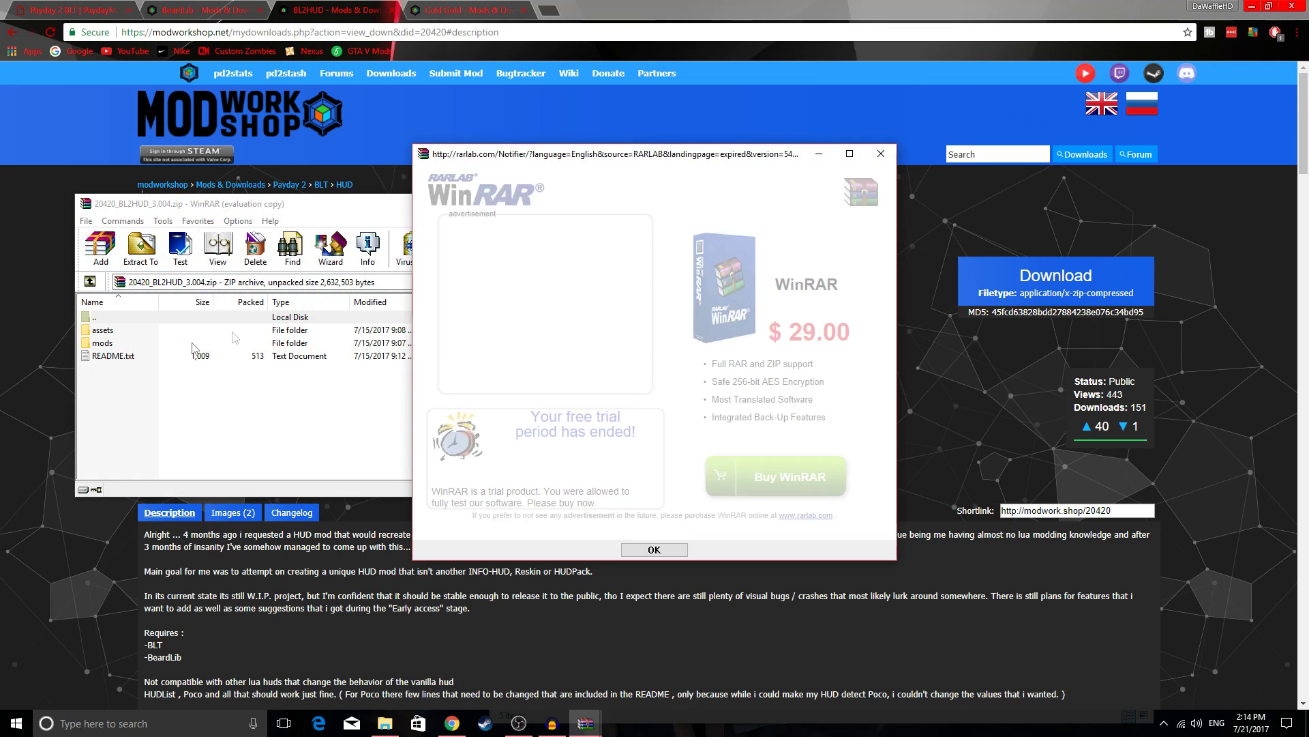
pyautogui.click(880, 155)
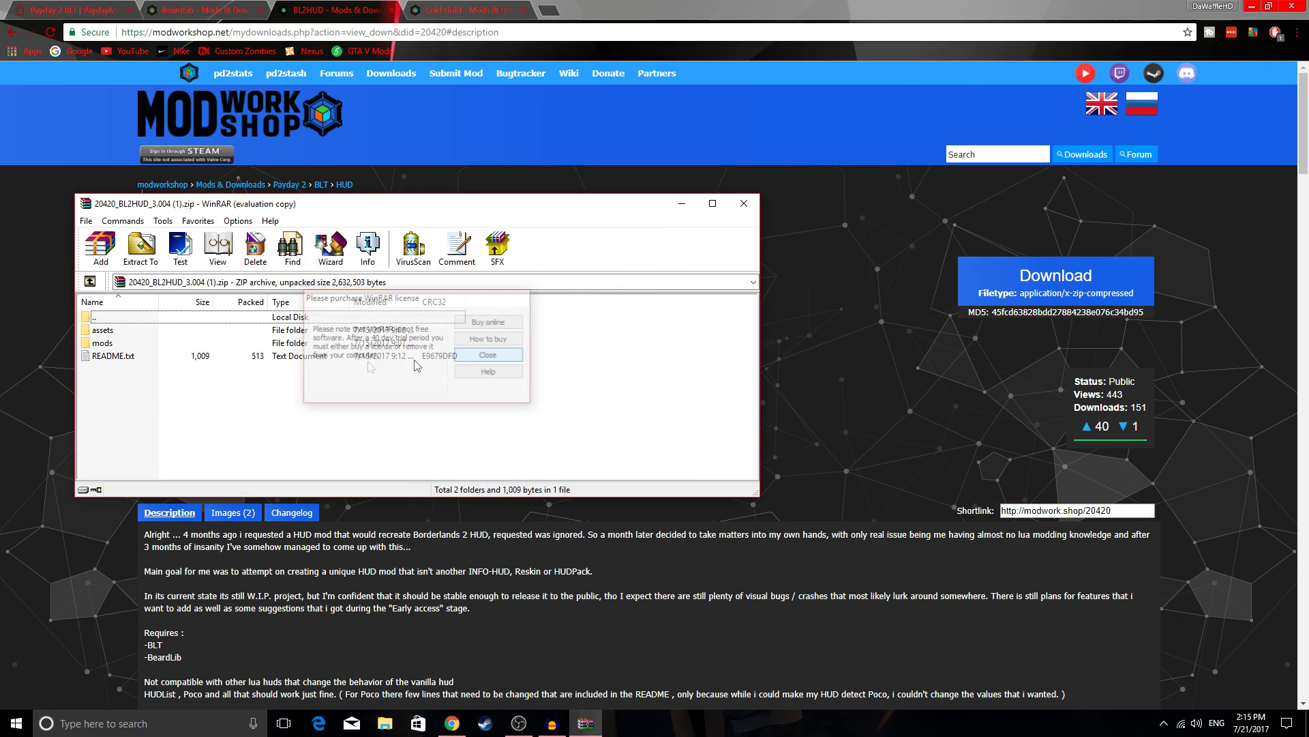
# Read the install line in BL2HUD's README.txt, then select the assets and mods folders
pyautogui.doubleClick(112, 356)
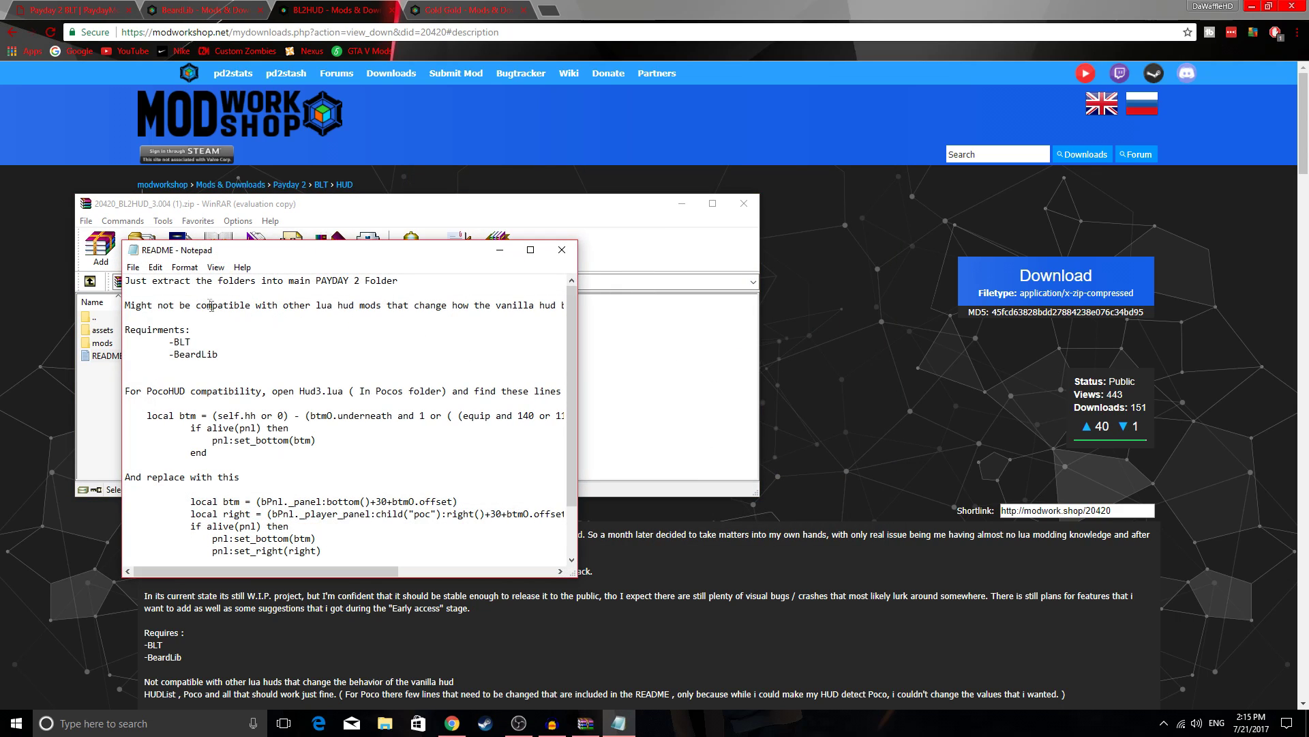
pyautogui.moveTo(134, 280); pyautogui.dragTo(401, 281)
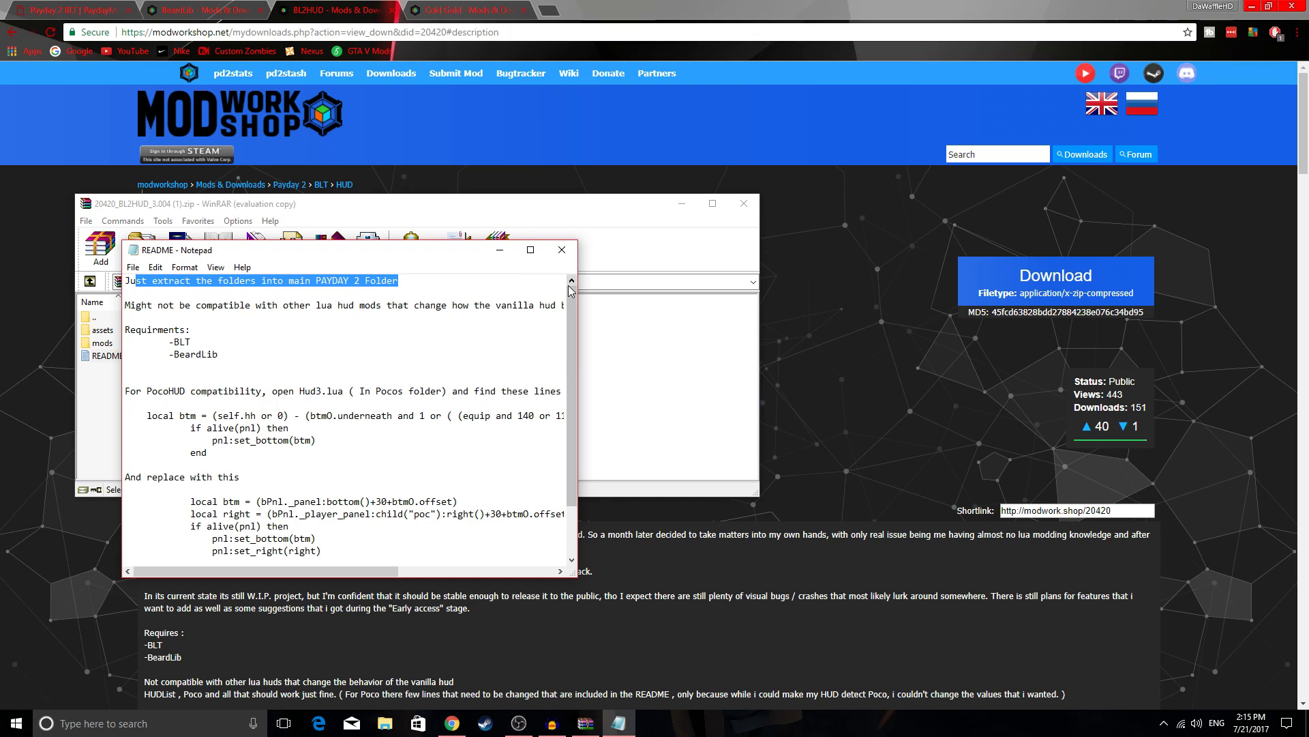
pyautogui.click(569, 253)
pyautogui.moveTo(477, 332); pyautogui.dragTo(380, 345)
# Extract the BL2HUD folder from the archive's mods folder into PAYDAY 2's mods folder
pyautogui.moveTo(603, 206); pyautogui.dragTo(737, 407)
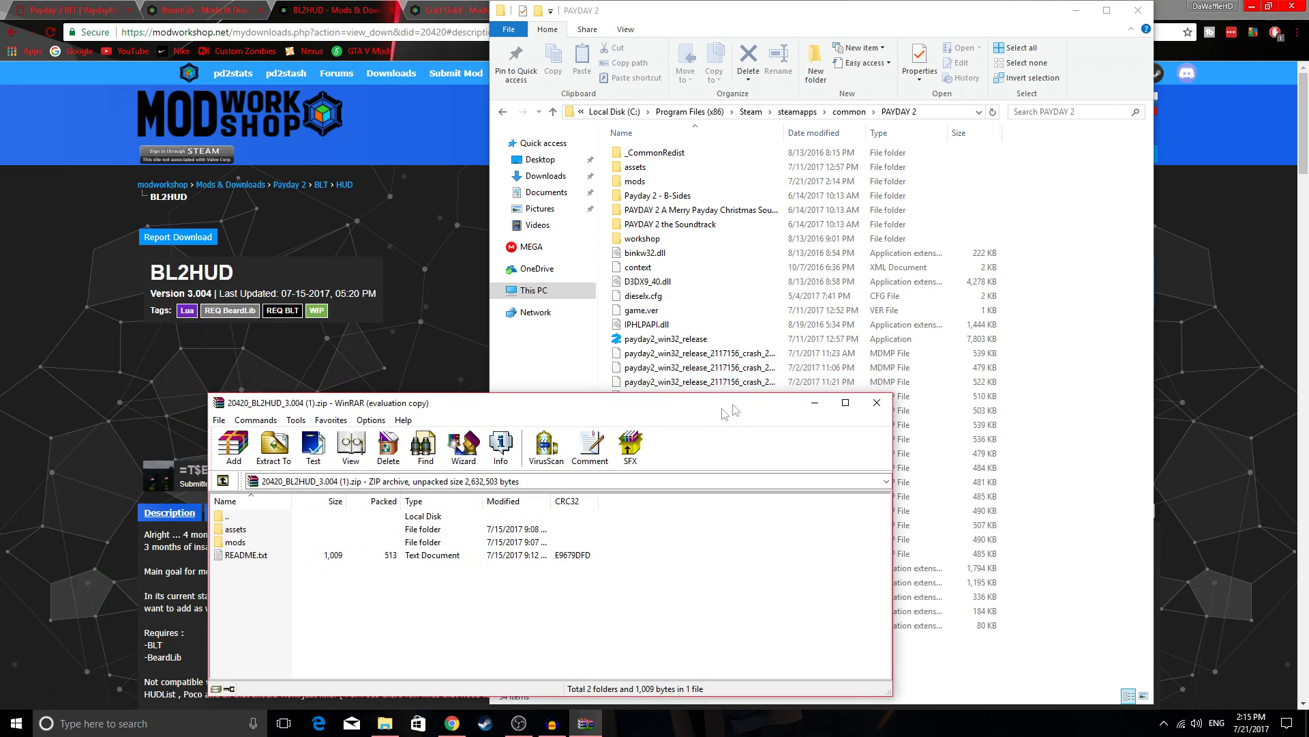
pyautogui.doubleClick(235, 542)
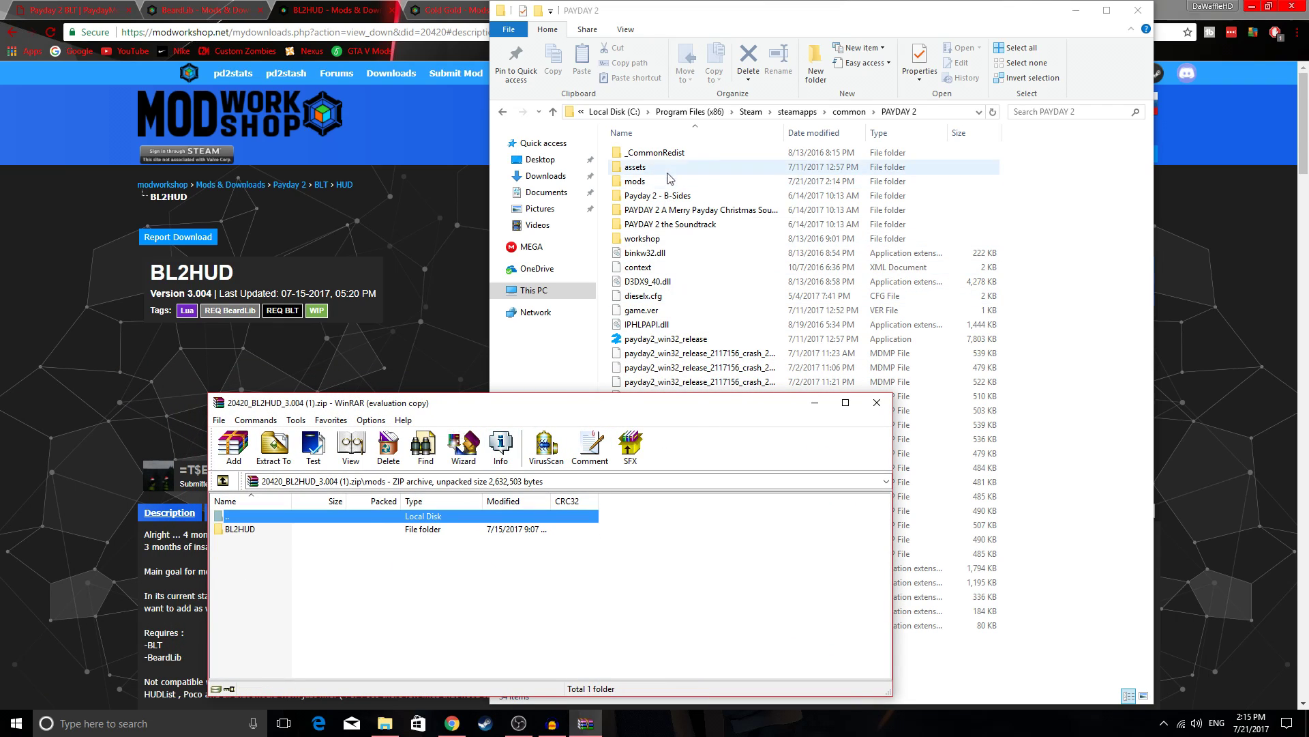
pyautogui.moveTo(240, 529); pyautogui.dragTo(636, 188)
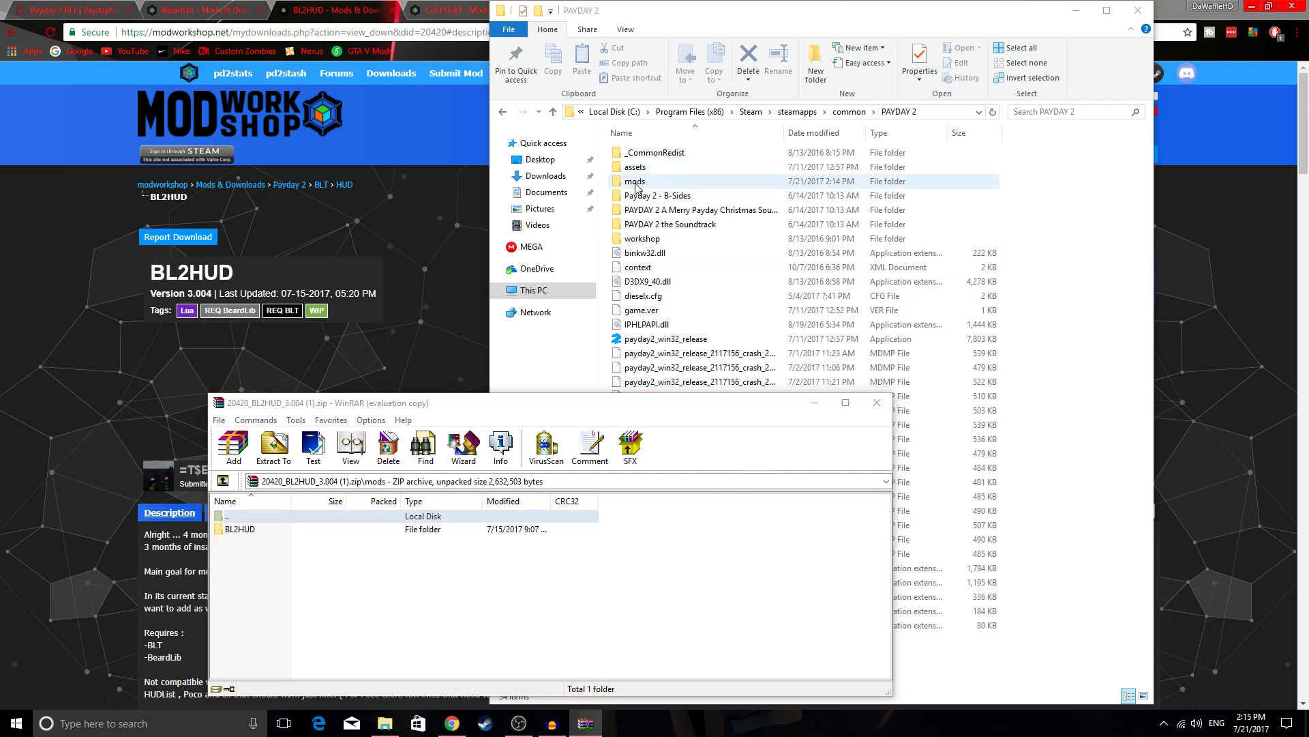
pyautogui.doubleClick(636, 187)
pyautogui.click(278, 553)
pyautogui.moveTo(246, 530); pyautogui.dragTo(331, 513)
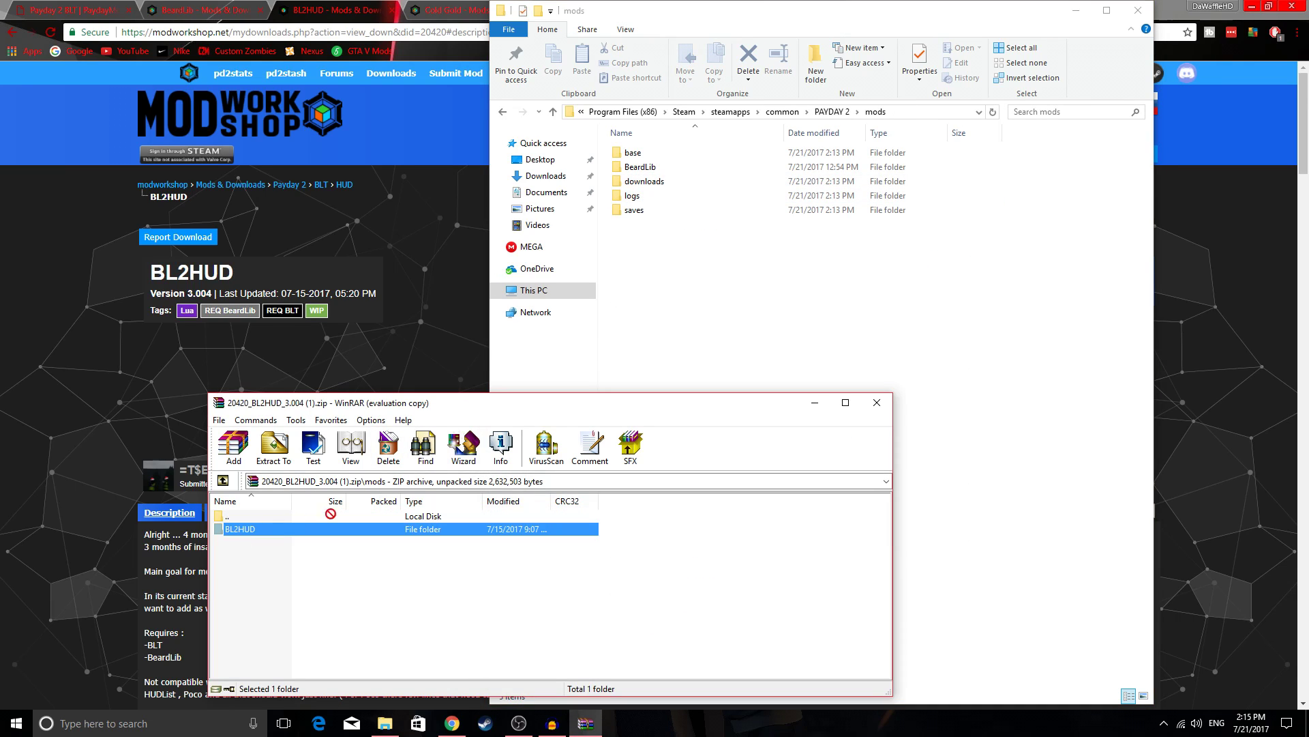
pyautogui.moveTo(701, 284); pyautogui.dragTo(702, 284)
pyautogui.click(690, 295)
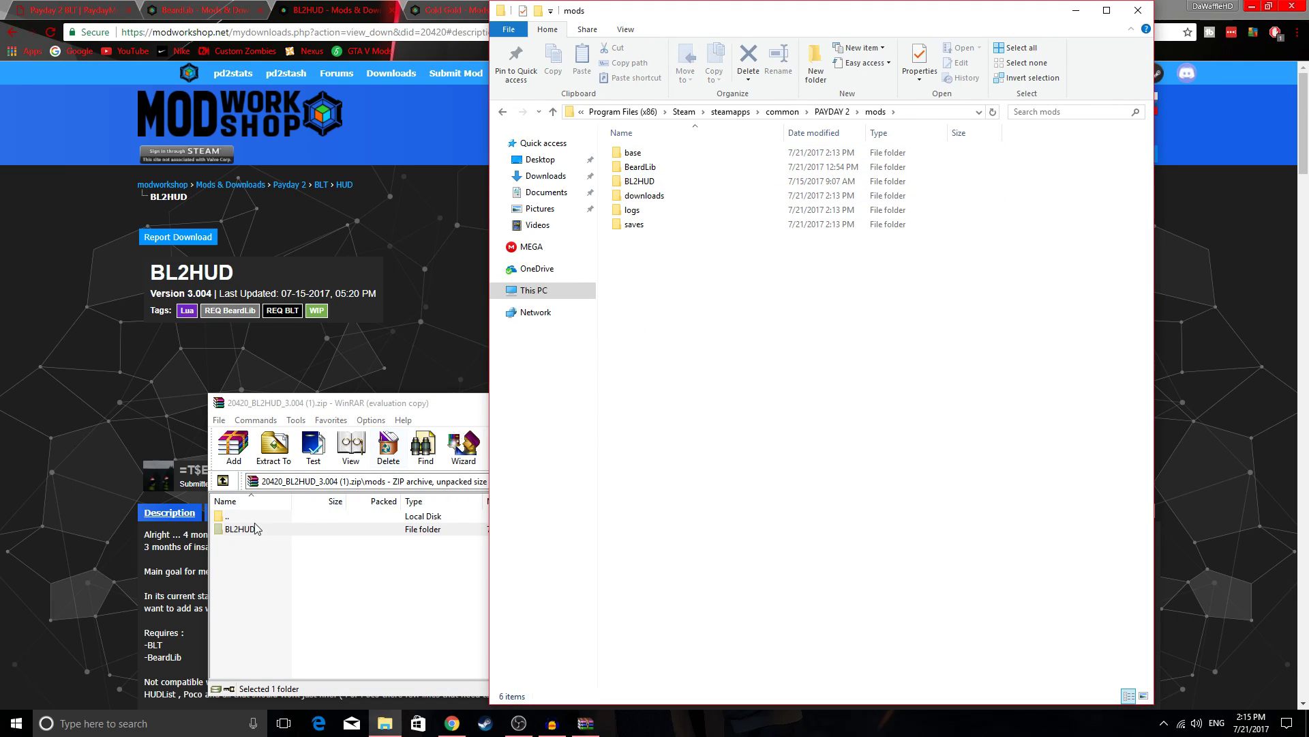
pyautogui.doubleClick(249, 518)
# Put the archive's BL2Hud folder into PAYDAY 2\assets\mod_overrides and close WinRAR
pyautogui.doubleClick(244, 531)
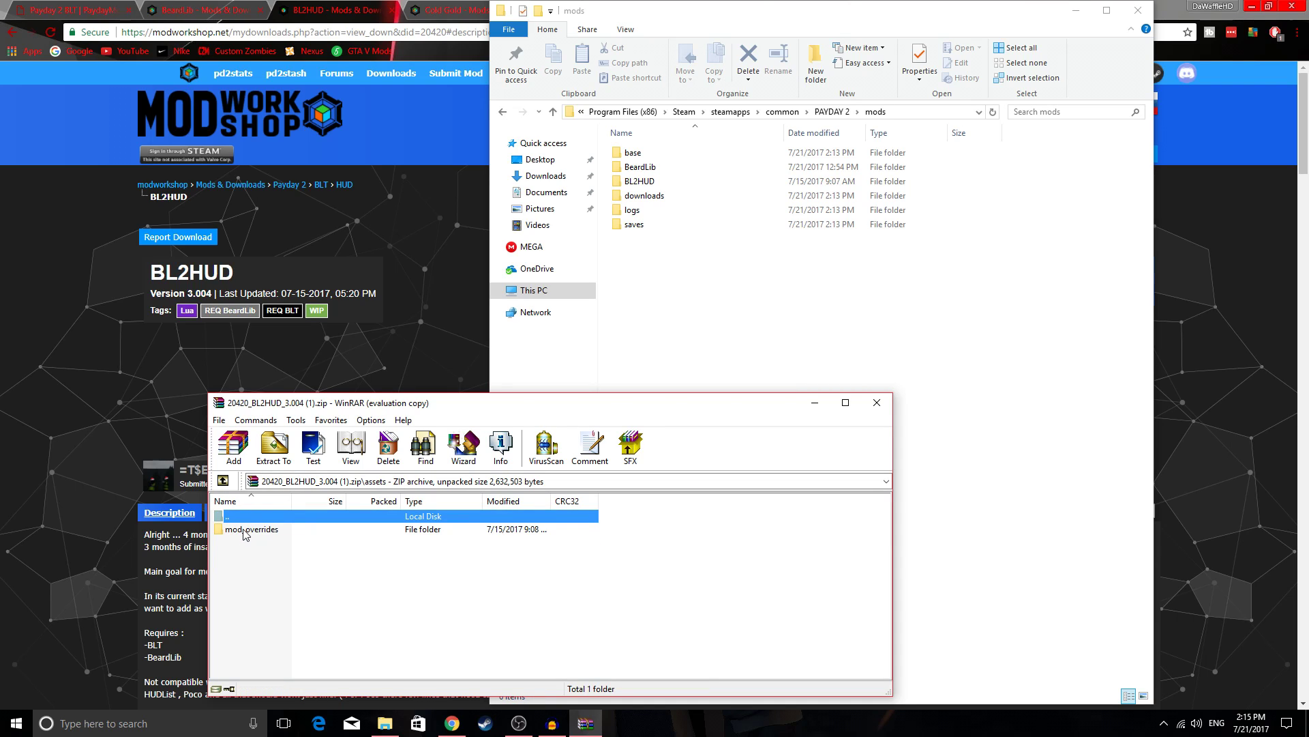
pyautogui.click(832, 112)
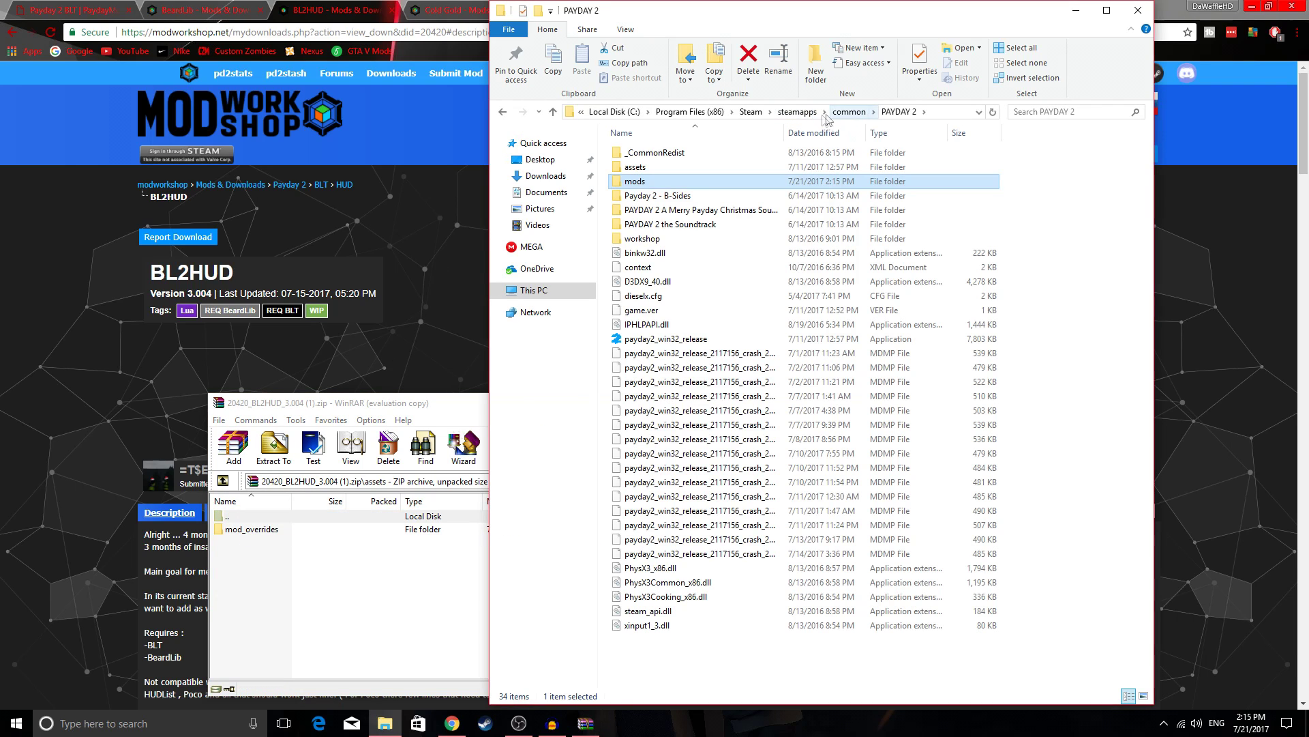
pyautogui.doubleClick(658, 170)
pyautogui.doubleClick(661, 154)
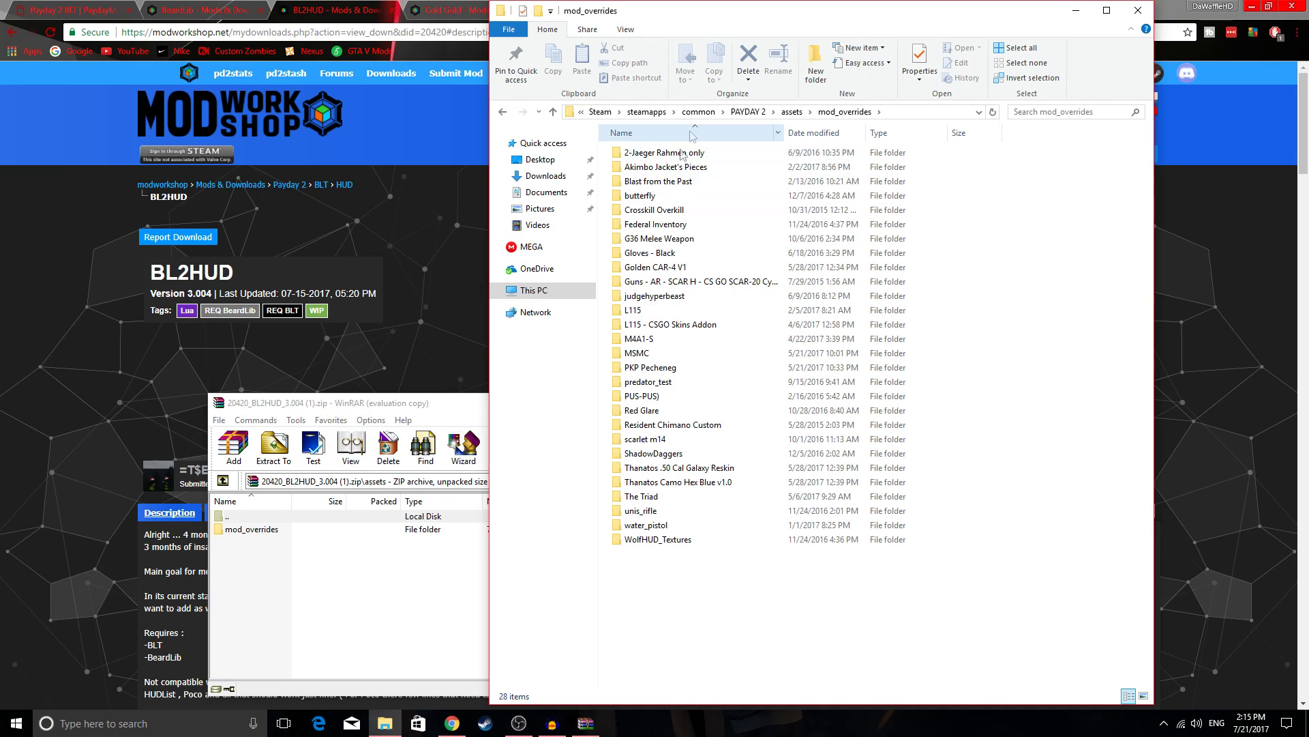
pyautogui.doubleClick(268, 531)
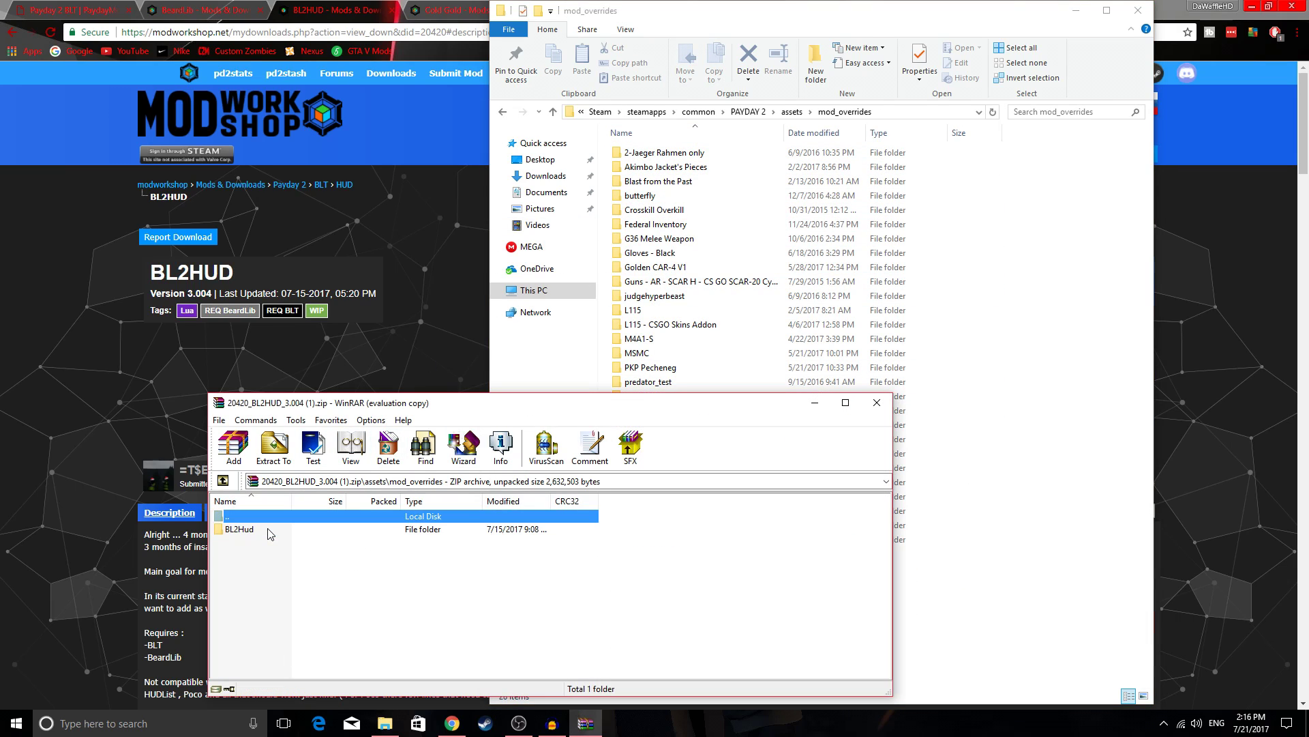
pyautogui.moveTo(247, 535); pyautogui.dragTo(633, 519)
pyautogui.moveTo(976, 622); pyautogui.dragTo(962, 622)
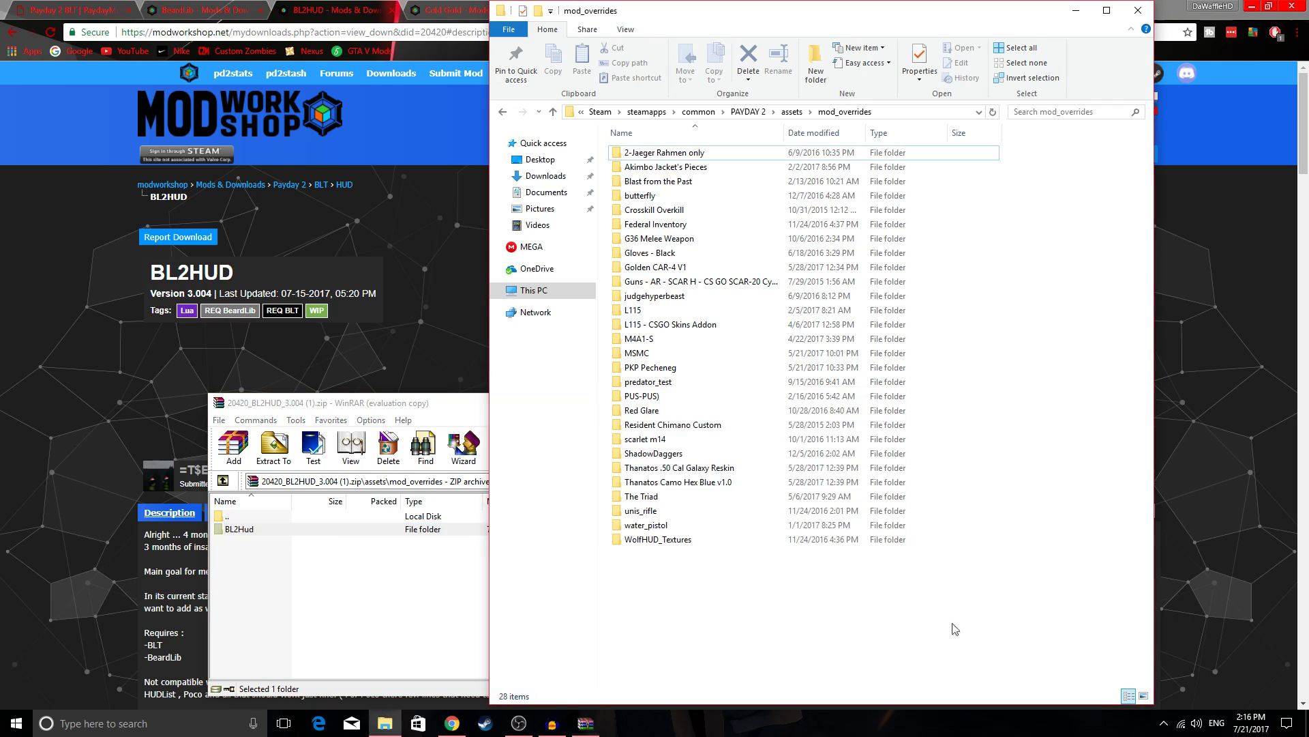
pyautogui.moveTo(471, 407); pyautogui.dragTo(341, 388)
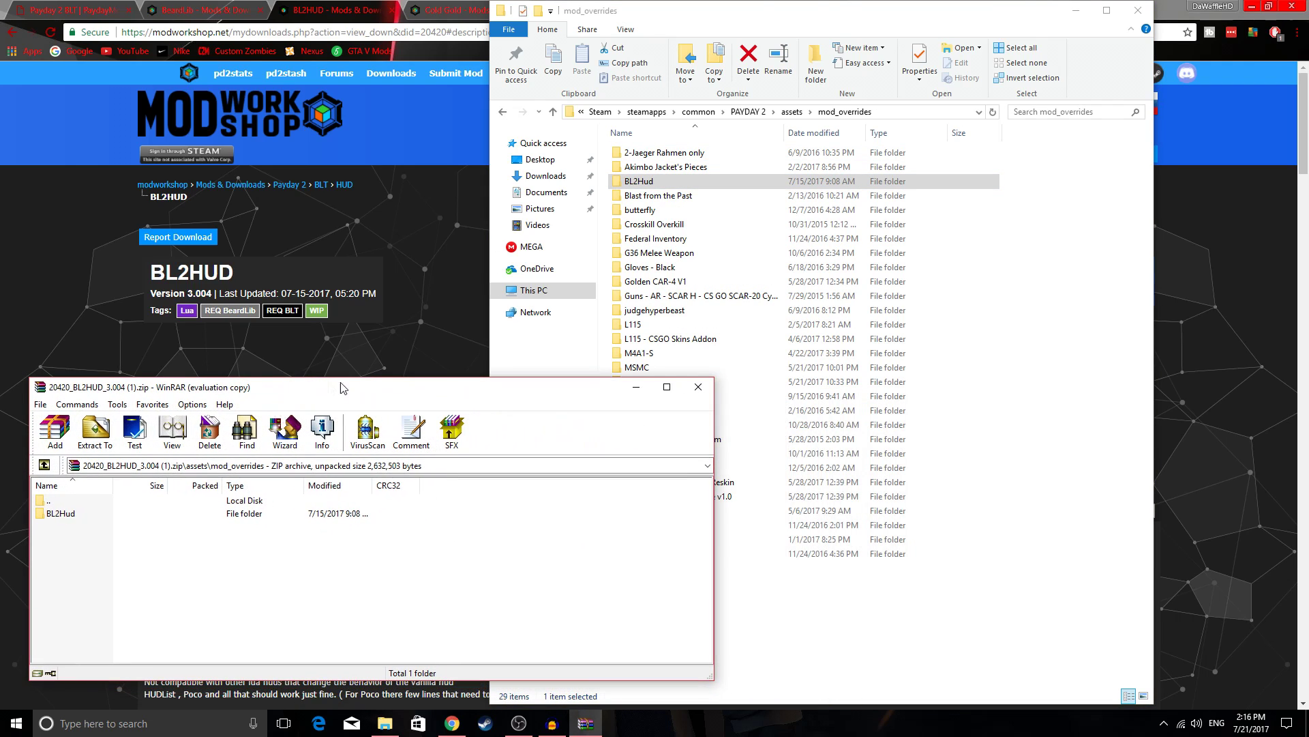
pyautogui.click(698, 386)
pyautogui.click(1080, 328)
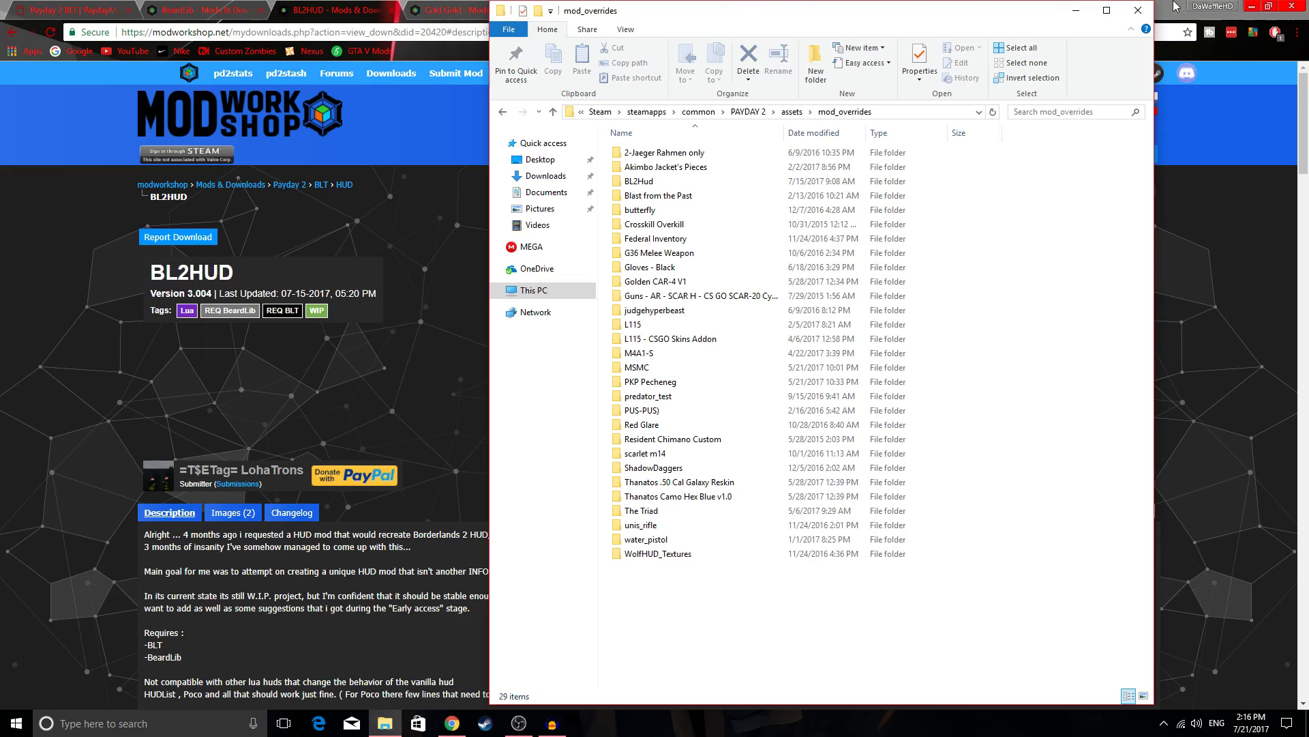
pyautogui.click(462, 8)
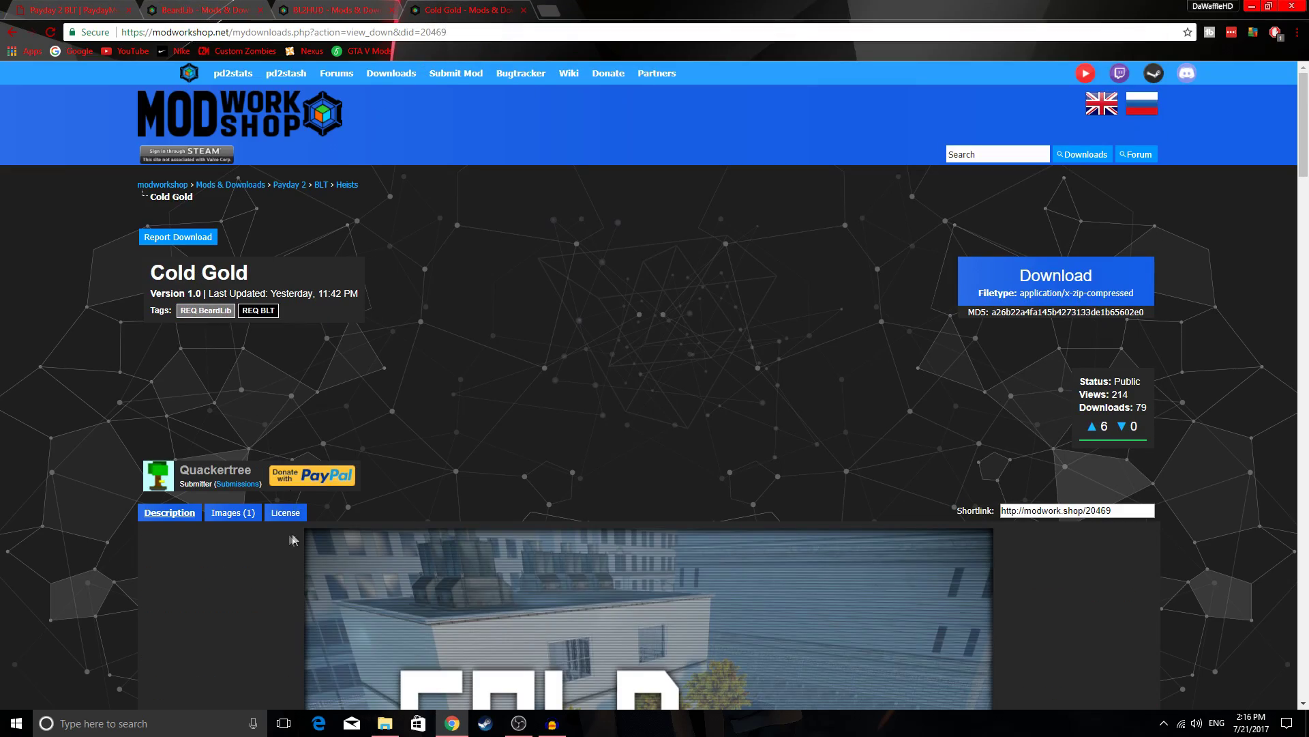
# Reload the Cold Gold page and download 20469_Cold Gold_1.0.zip, opening it in WinRAR
pyautogui.scroll(-6, 297, 538)
pyautogui.scroll(6, 394, 400)
pyautogui.scroll(-8, 1124, 423)
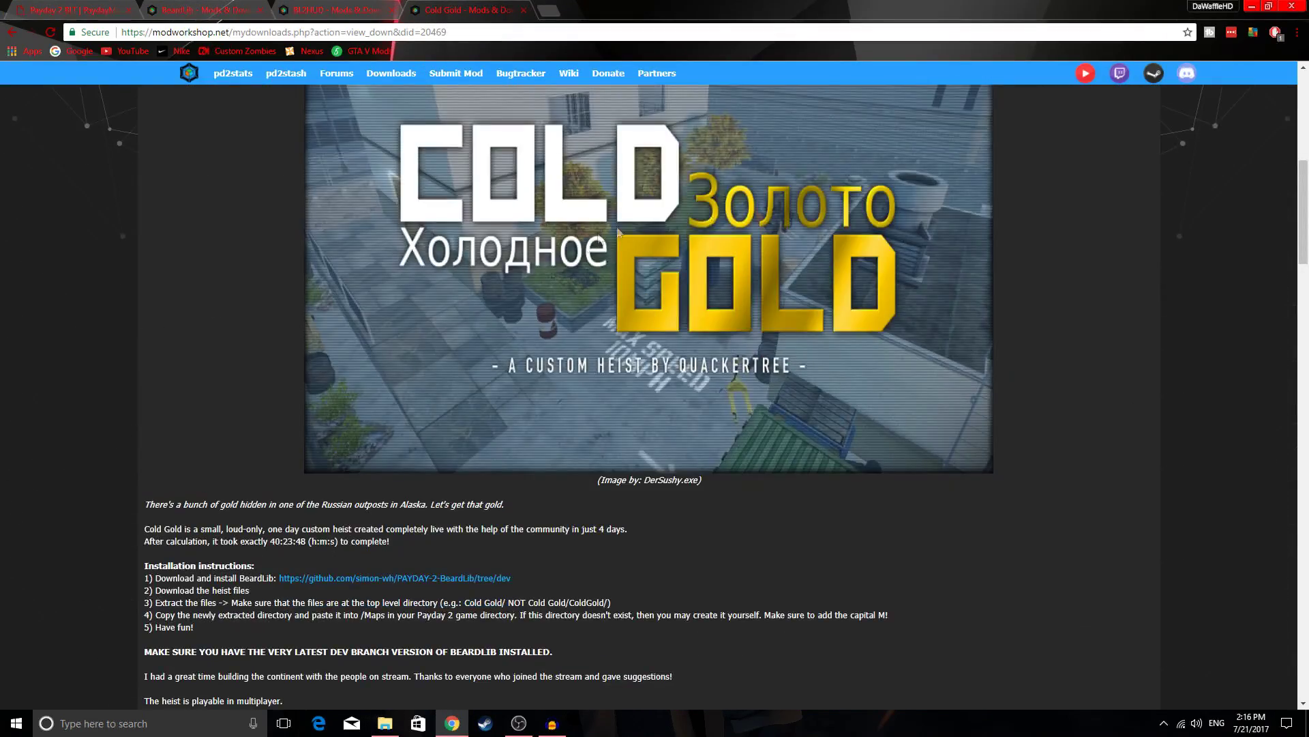
pyautogui.scroll(6, 661, 222)
pyautogui.scroll(-6, 433, 316)
pyautogui.scroll(5, 1054, 164)
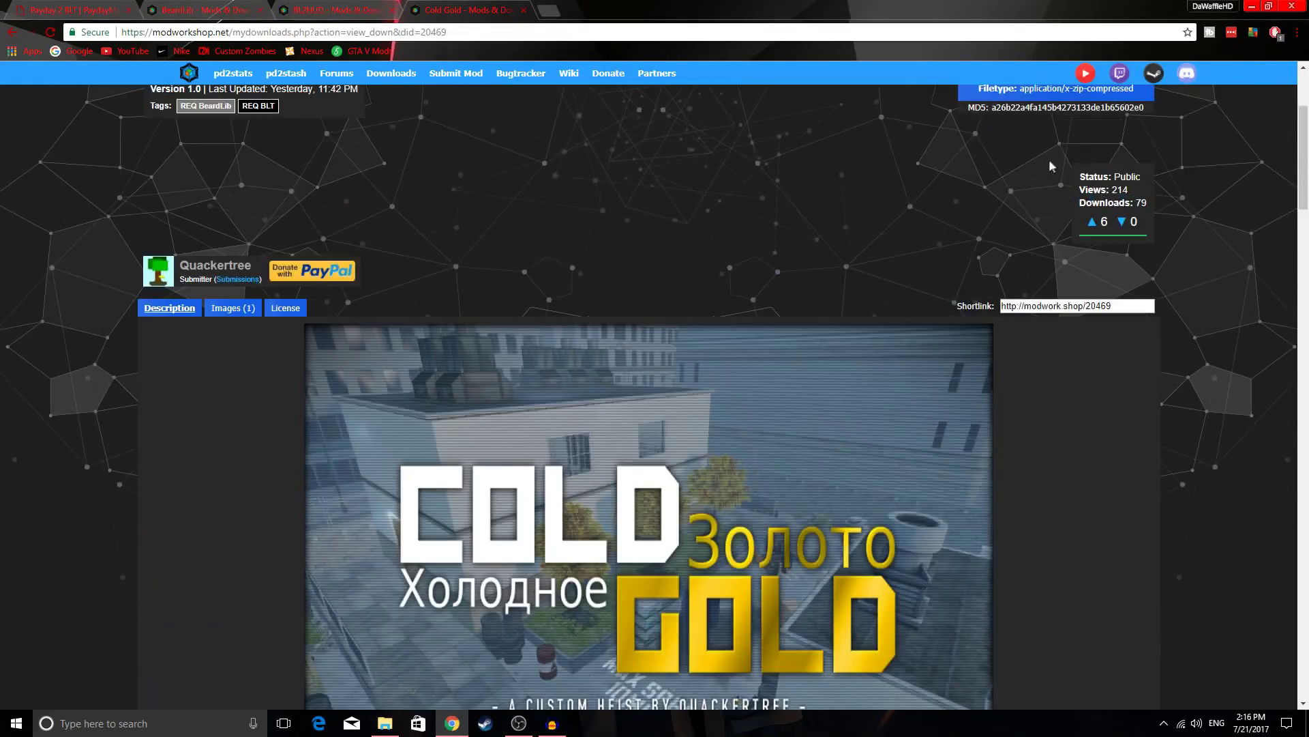
pyautogui.scroll(3, 1053, 164)
pyautogui.press('F5')
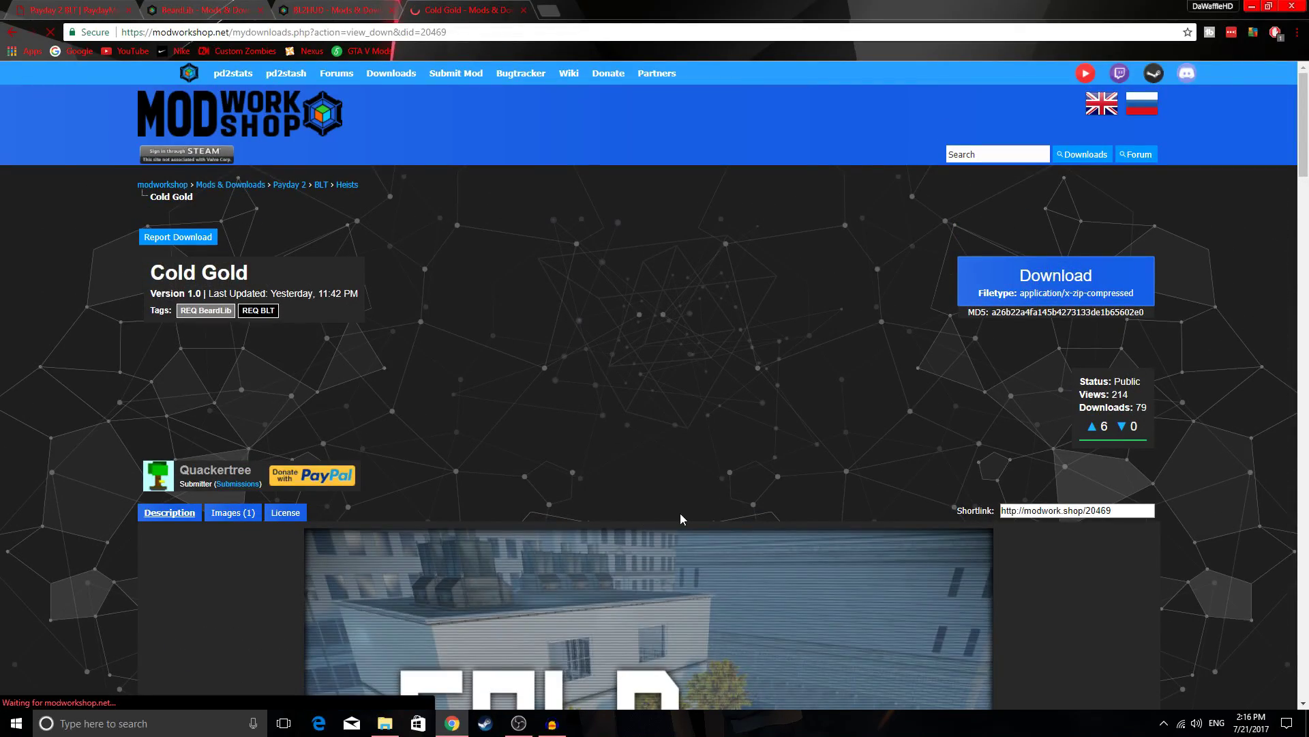
pyautogui.click(75, 692)
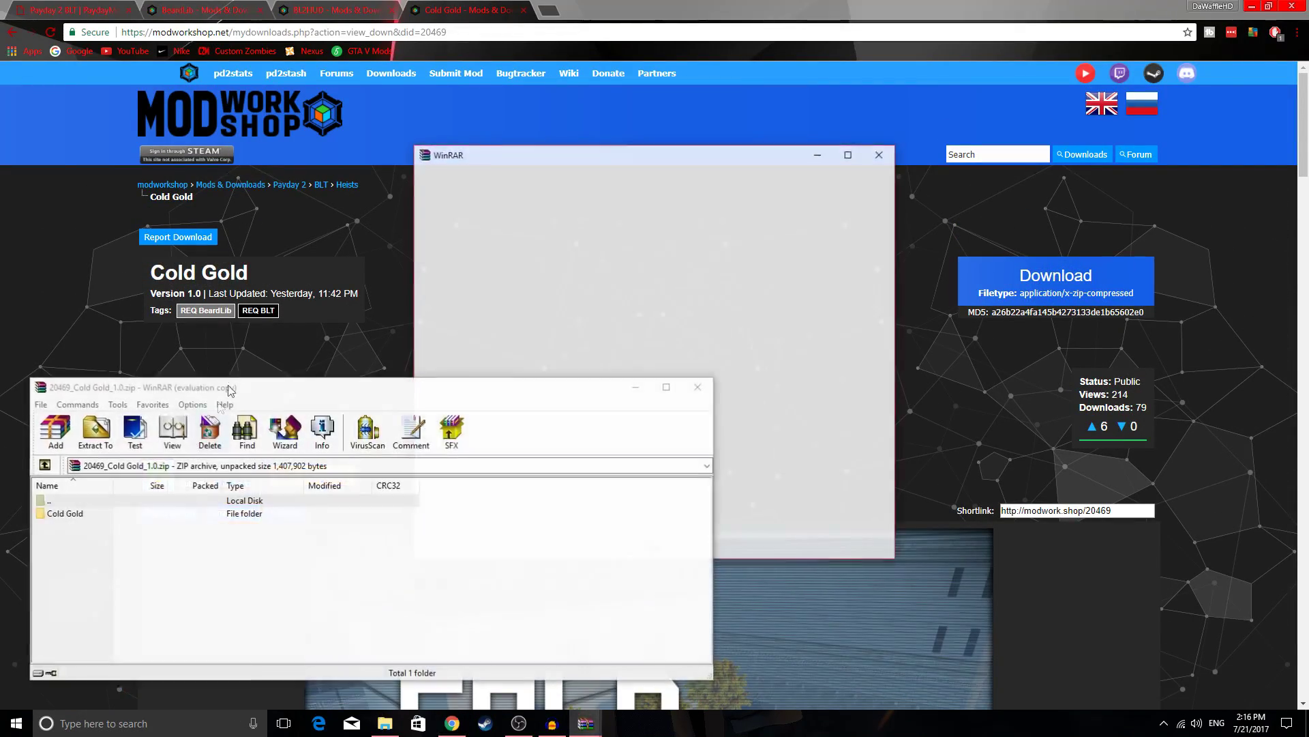
# Dismiss the archiver notice and create a new folder named Maps in the PAYDAY 2 folder
pyautogui.click(881, 154)
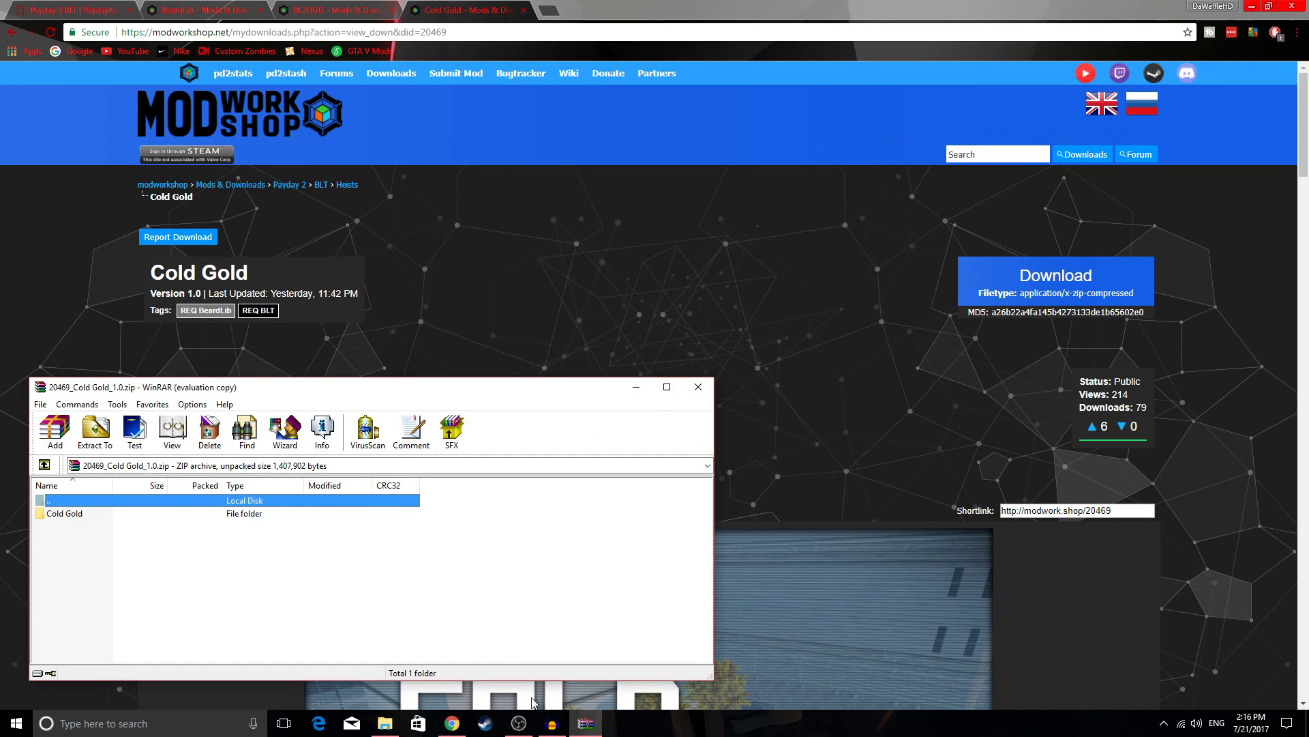
pyautogui.click(386, 723)
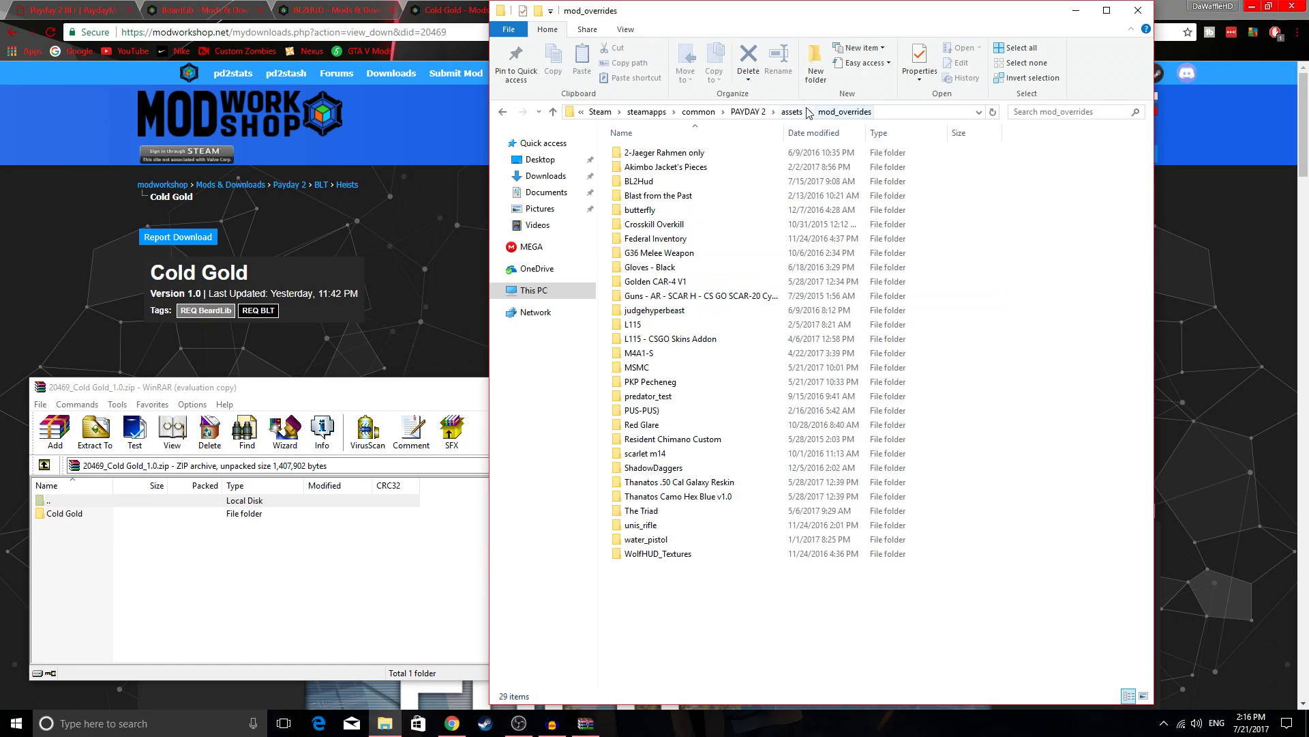
pyautogui.click(748, 111)
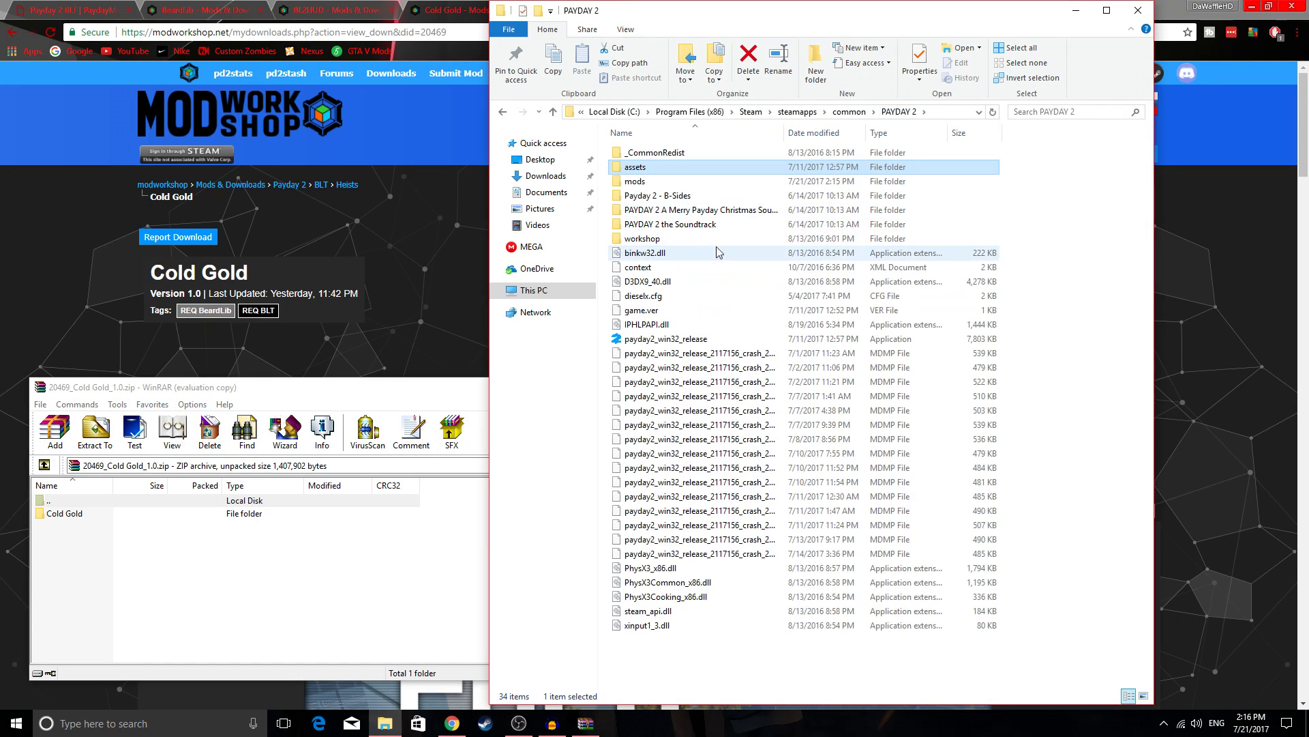
pyautogui.rightClick(1021, 203)
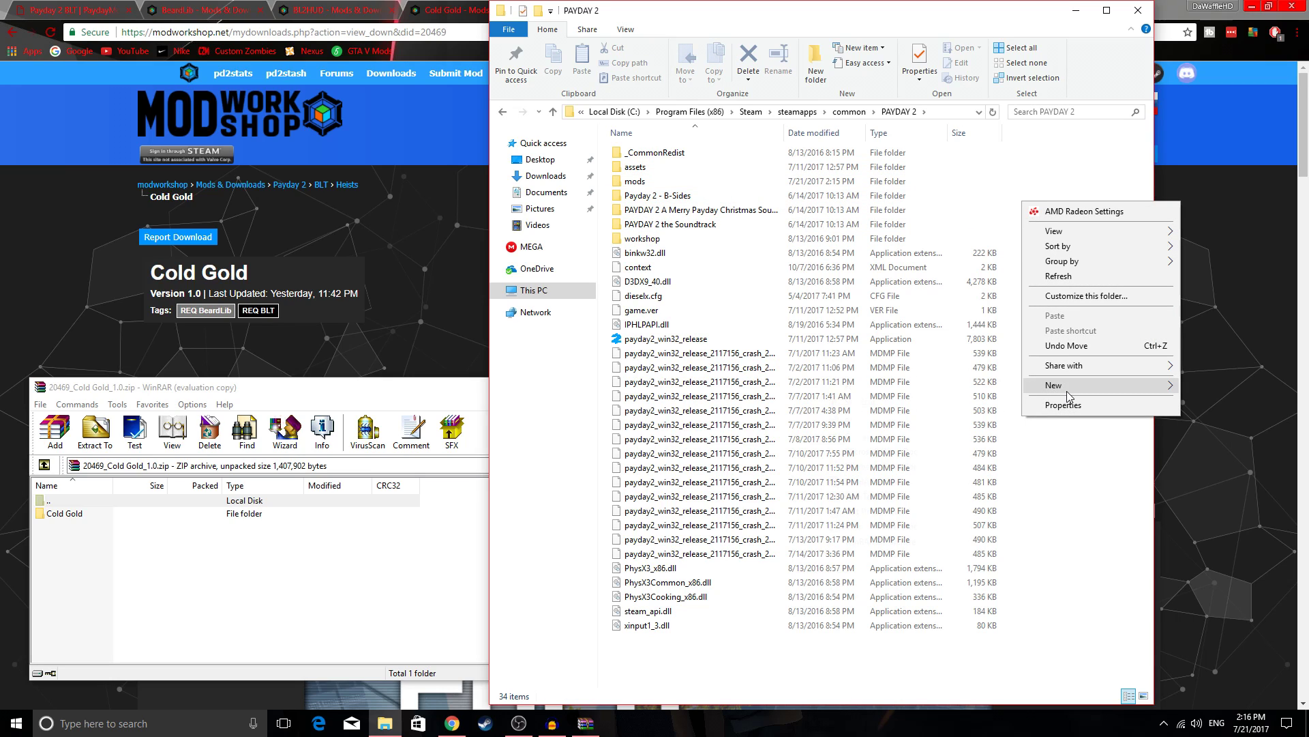
pyautogui.moveTo(1068, 392)
pyautogui.click(923, 387)
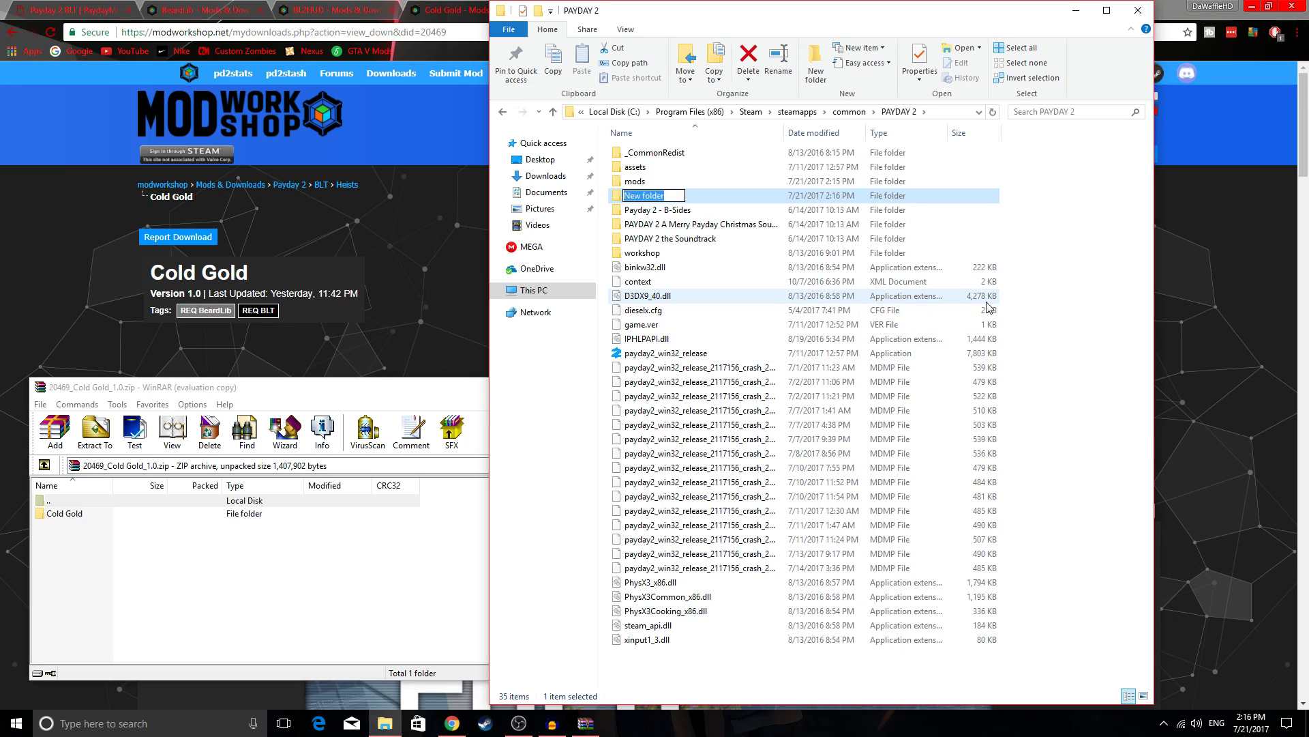
pyautogui.write('Maps')
pyautogui.press('Return')
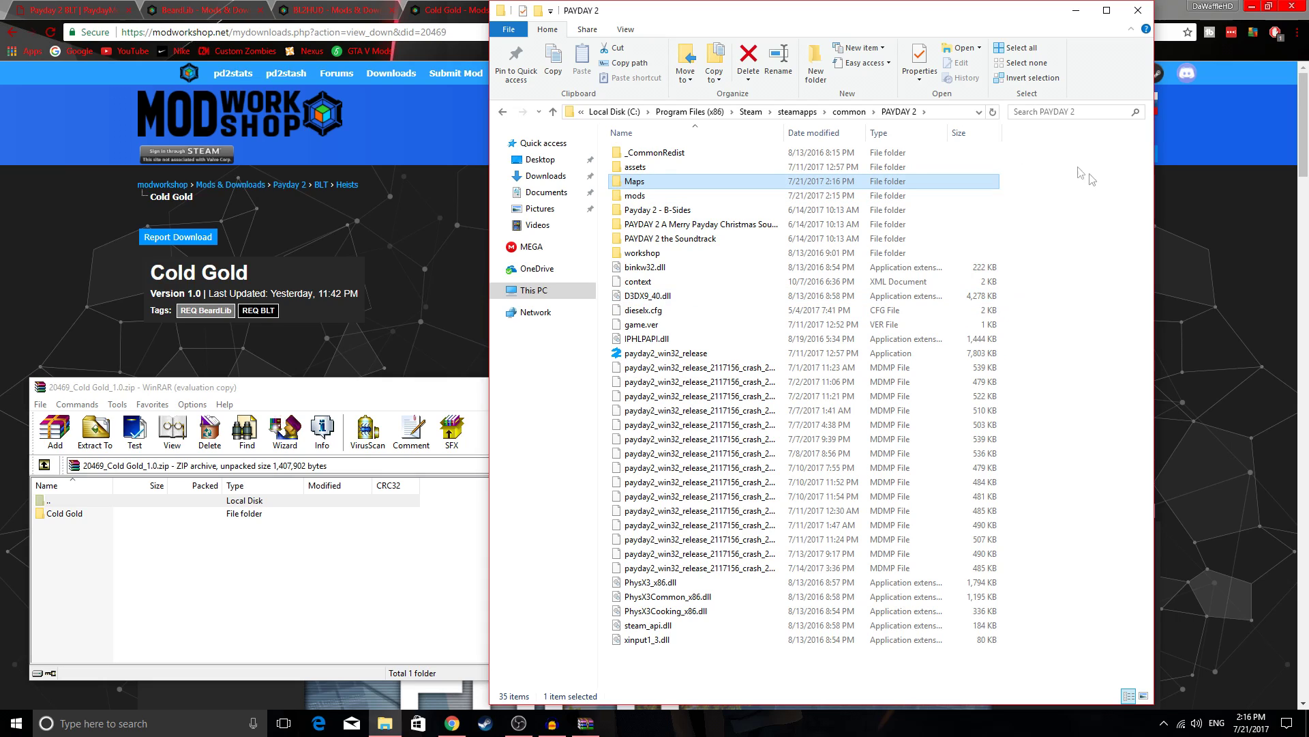
pyautogui.click(1052, 161)
# Drag the Cold Gold folder from the archive into Maps, then close the archive
pyautogui.click(61, 515)
pyautogui.doubleClick(60, 514)
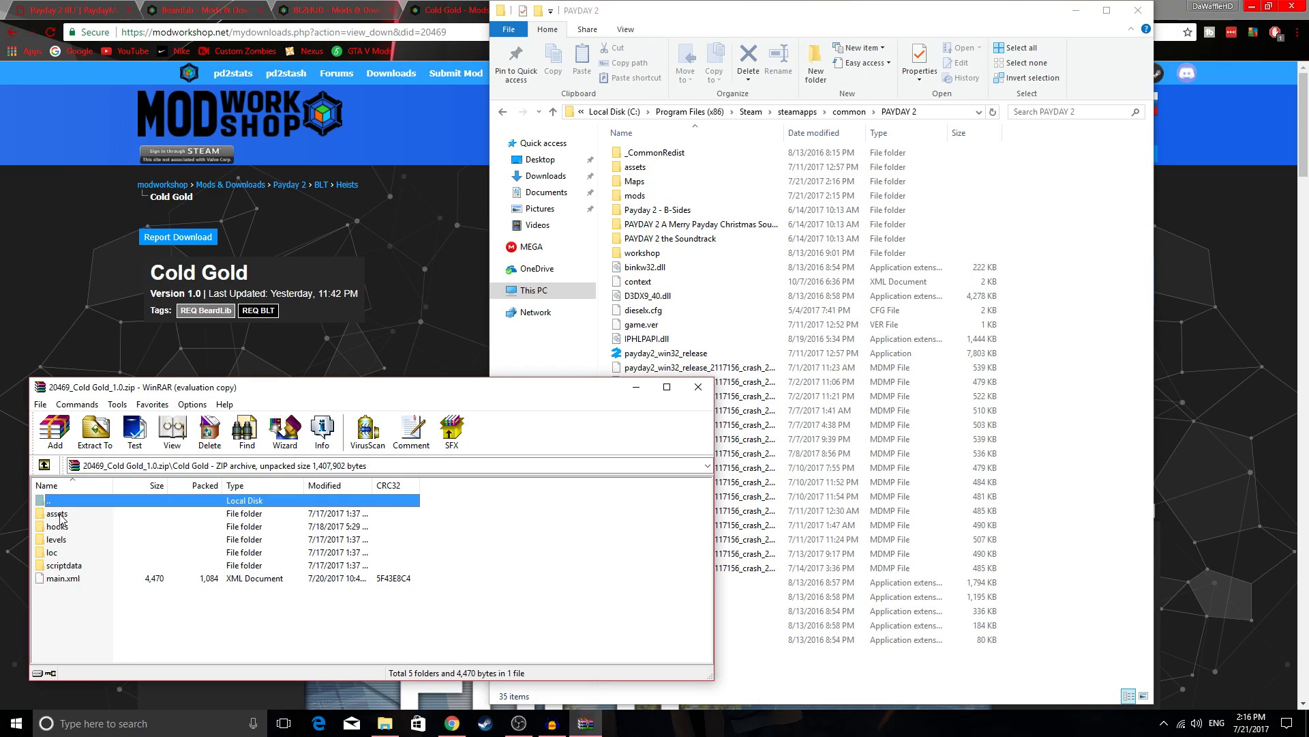
pyautogui.doubleClick(70, 502)
pyautogui.moveTo(542, 308); pyautogui.dragTo(638, 184)
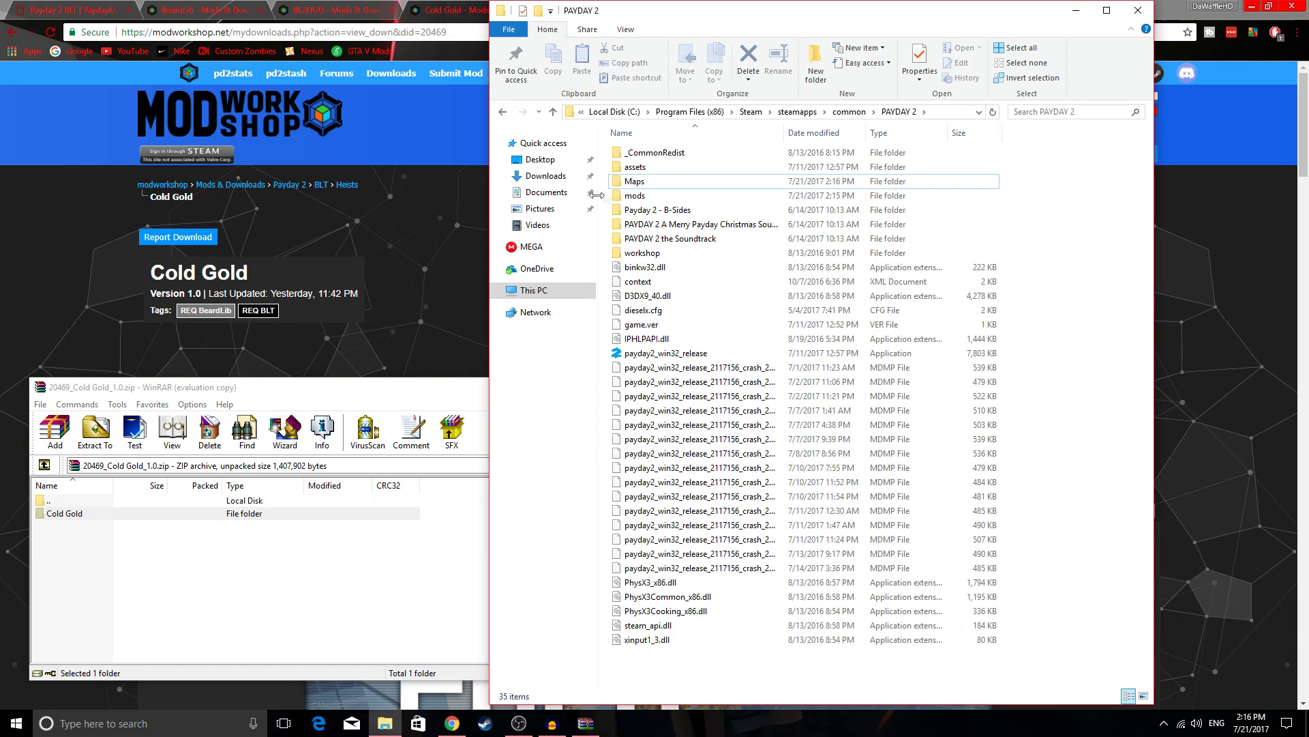
pyautogui.click(256, 541)
pyautogui.click(697, 386)
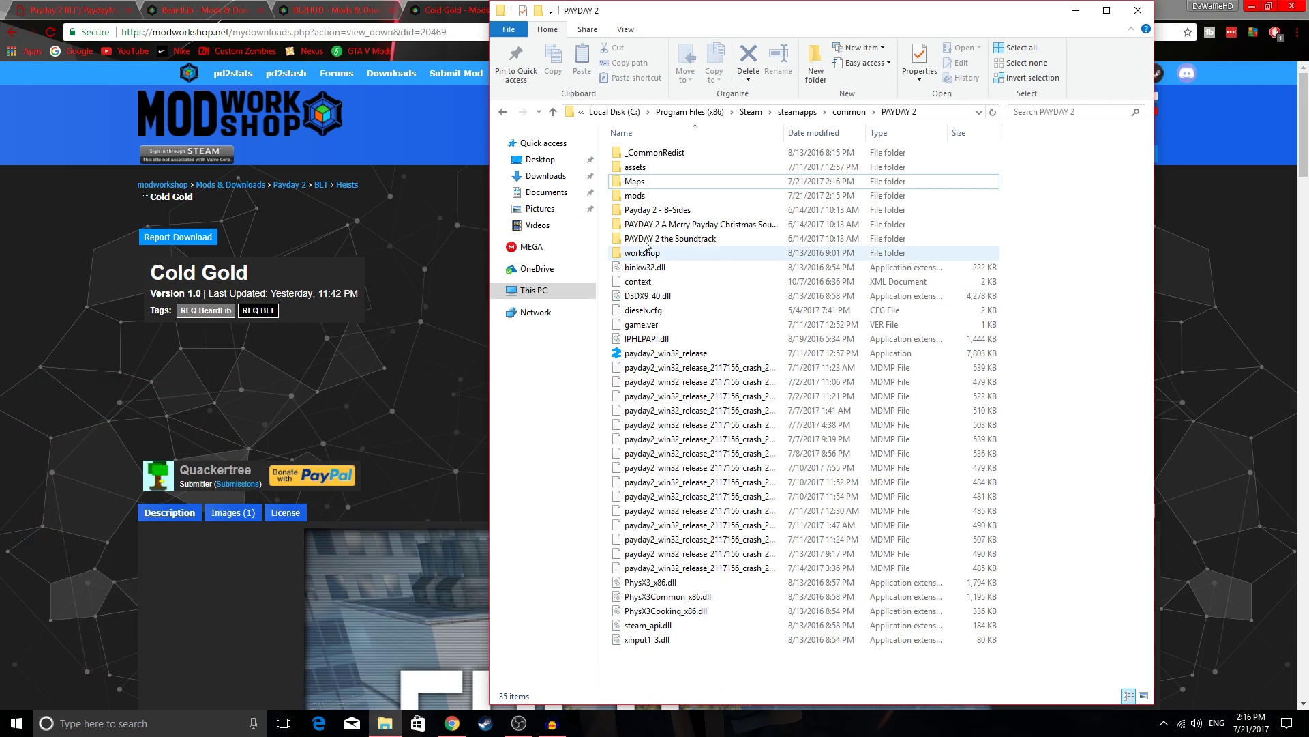
# Open Maps to confirm Cold Gold is there and return to the Cold Gold mod page
pyautogui.doubleClick(667, 181)
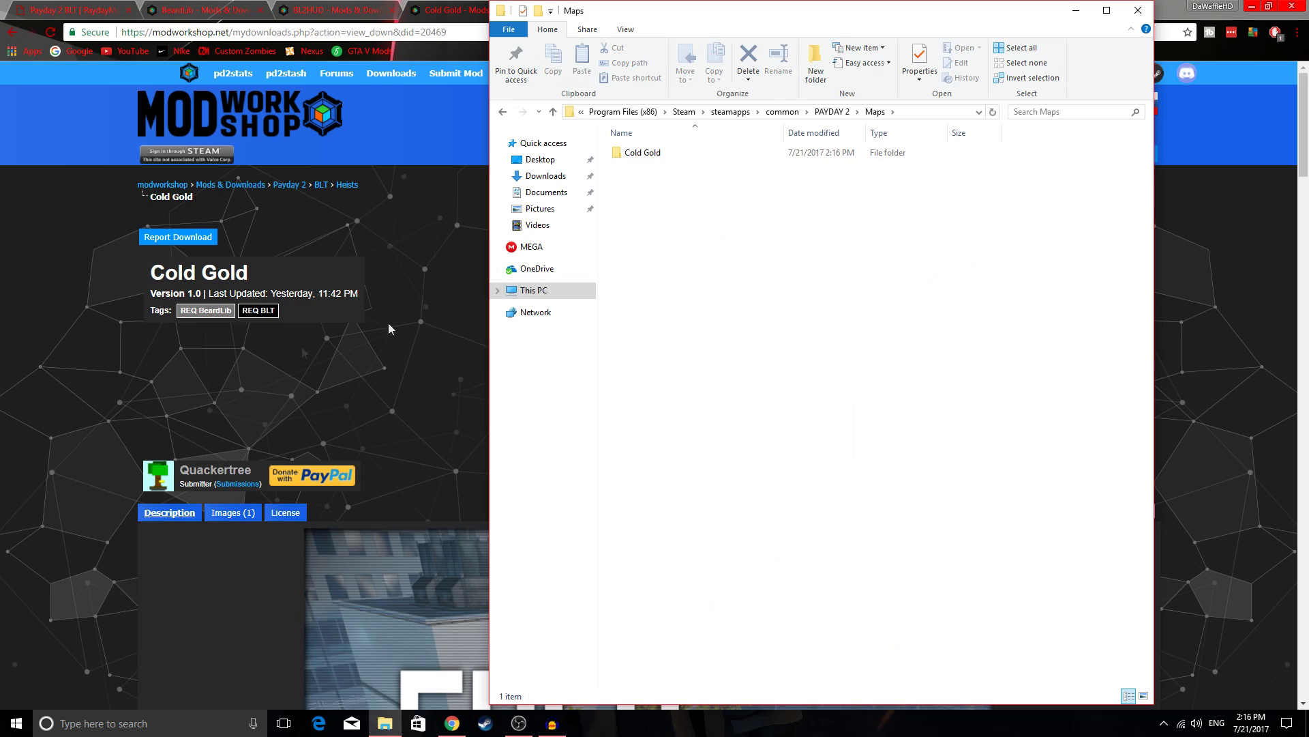
pyautogui.click(101, 402)
pyautogui.scroll(-8, 101, 402)
pyautogui.scroll(8, 101, 403)
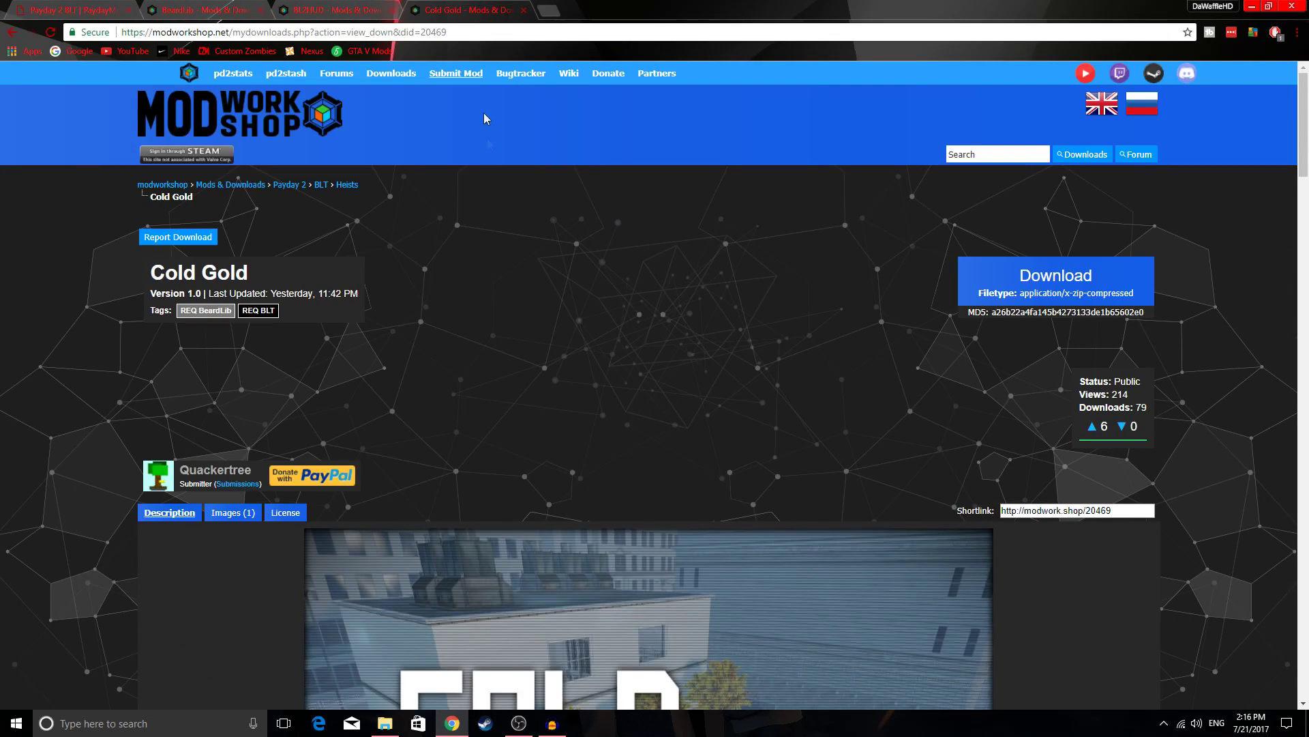
# Close the Cold Gold, BL2HUD and Payday 2 BLT tabs, returning to the BeardLib page
pyautogui.click(523, 10)
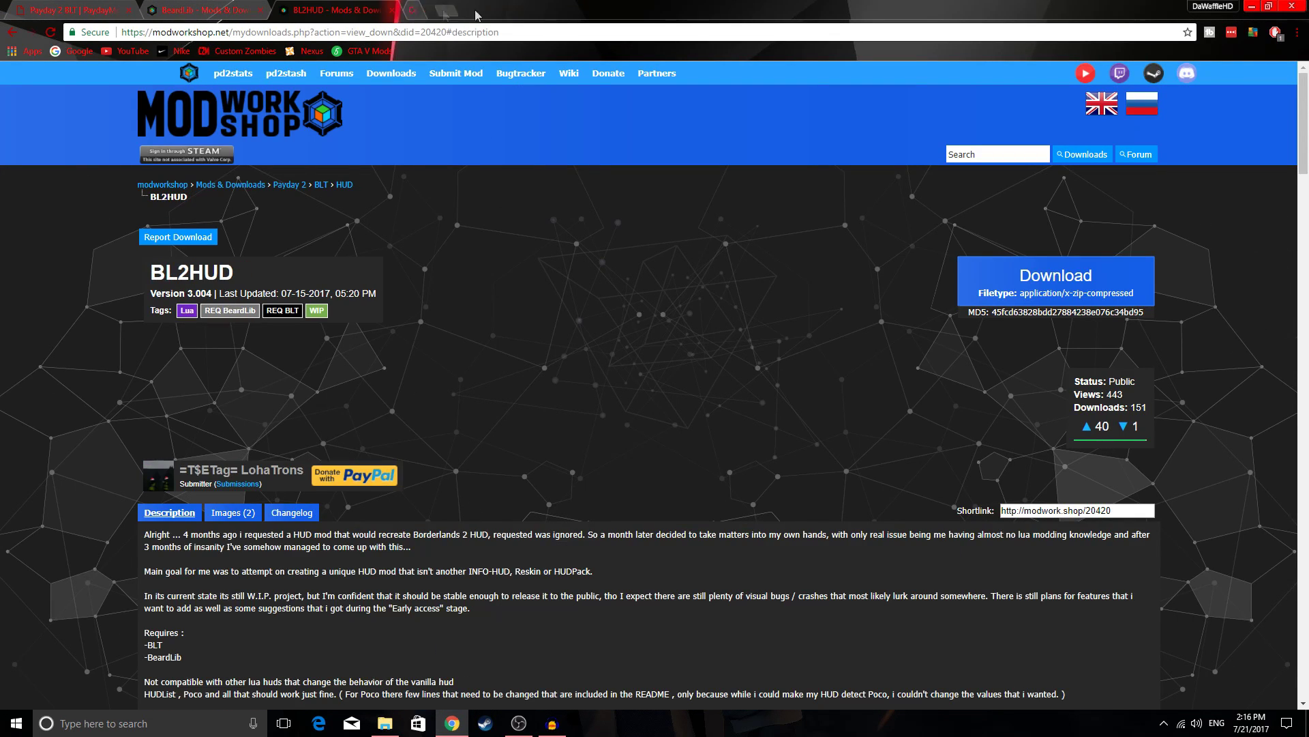
pyautogui.click(392, 10)
pyautogui.click(68, 10)
pyautogui.click(127, 15)
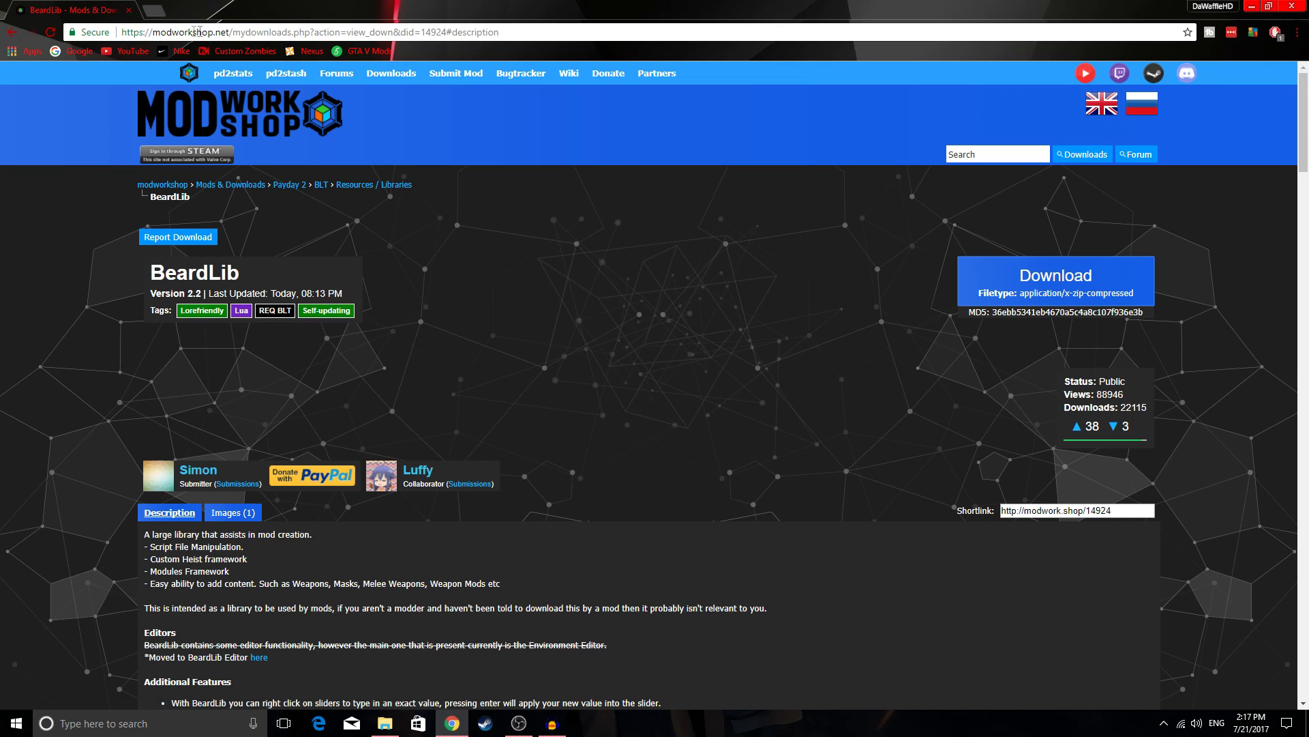
# Browse Mods & Downloads to Payday 2's add-on weapons, then show File Explorer's PAYDAY 2 folder
pyautogui.click(378, 74)
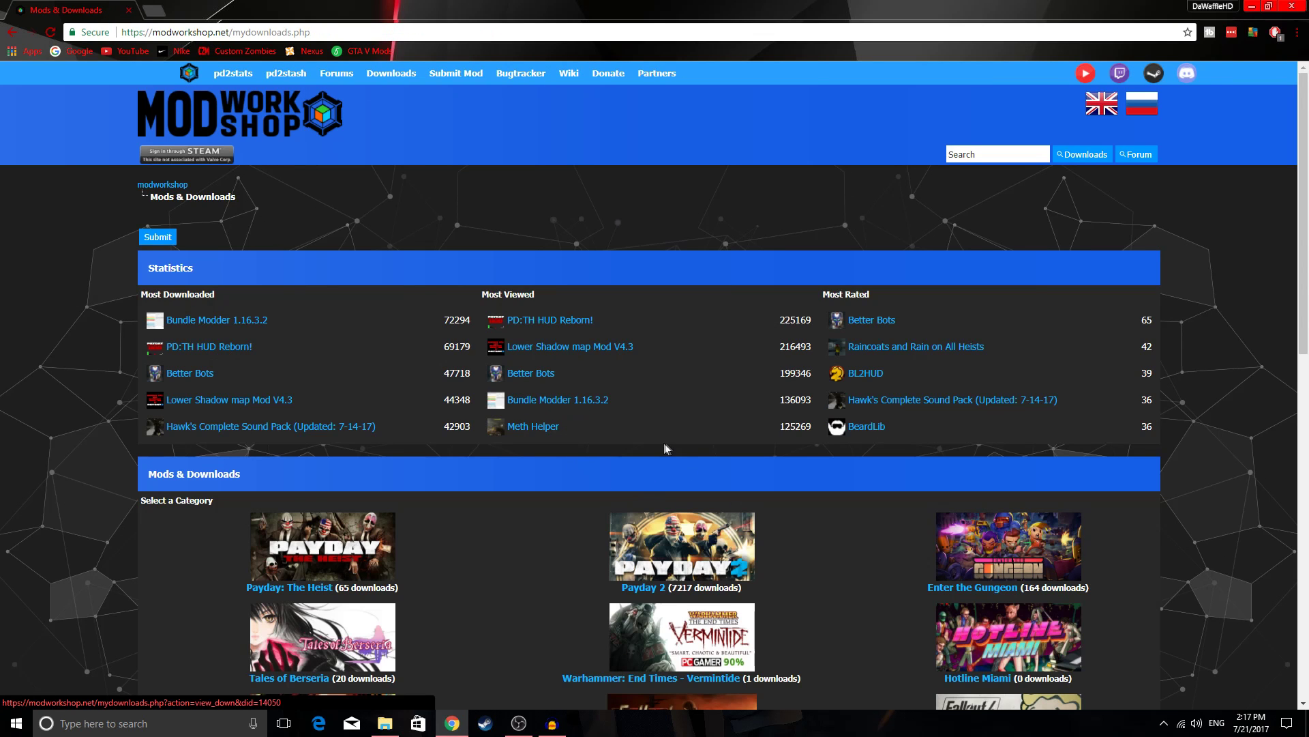
pyautogui.click(659, 592)
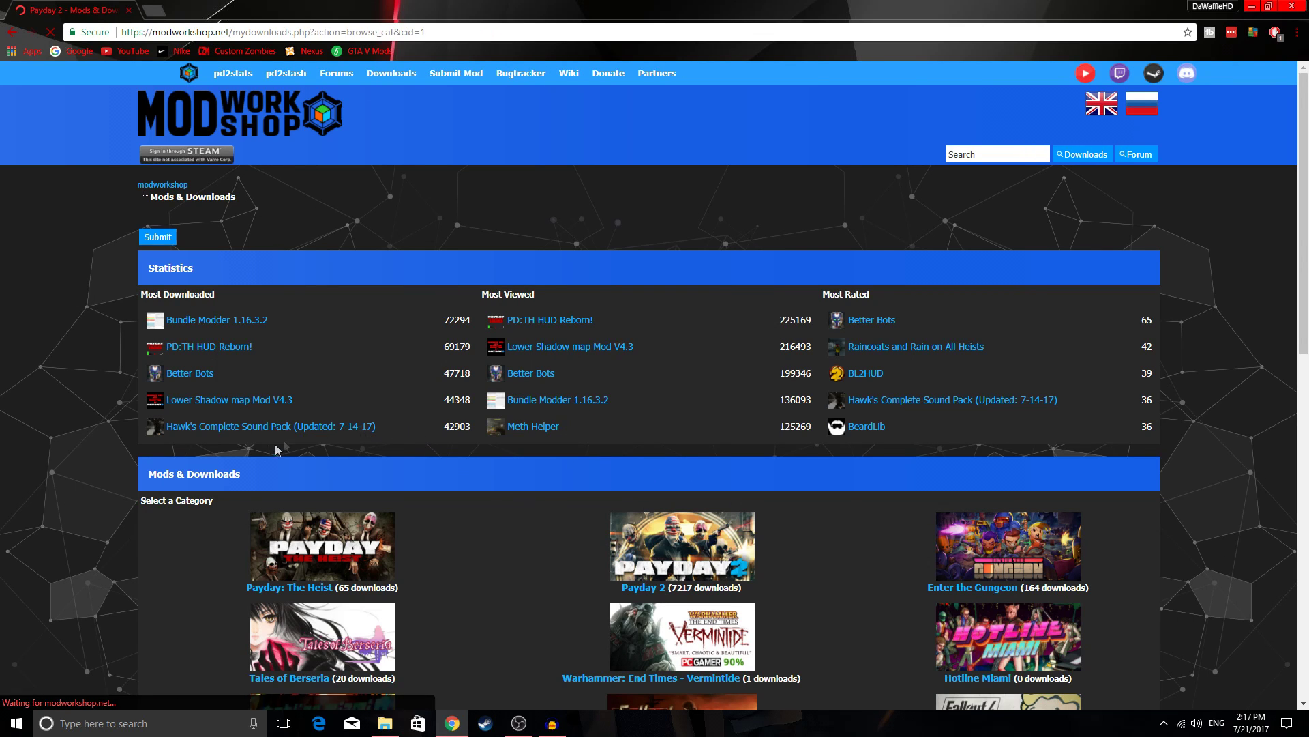
pyautogui.scroll(-4, 166, 394)
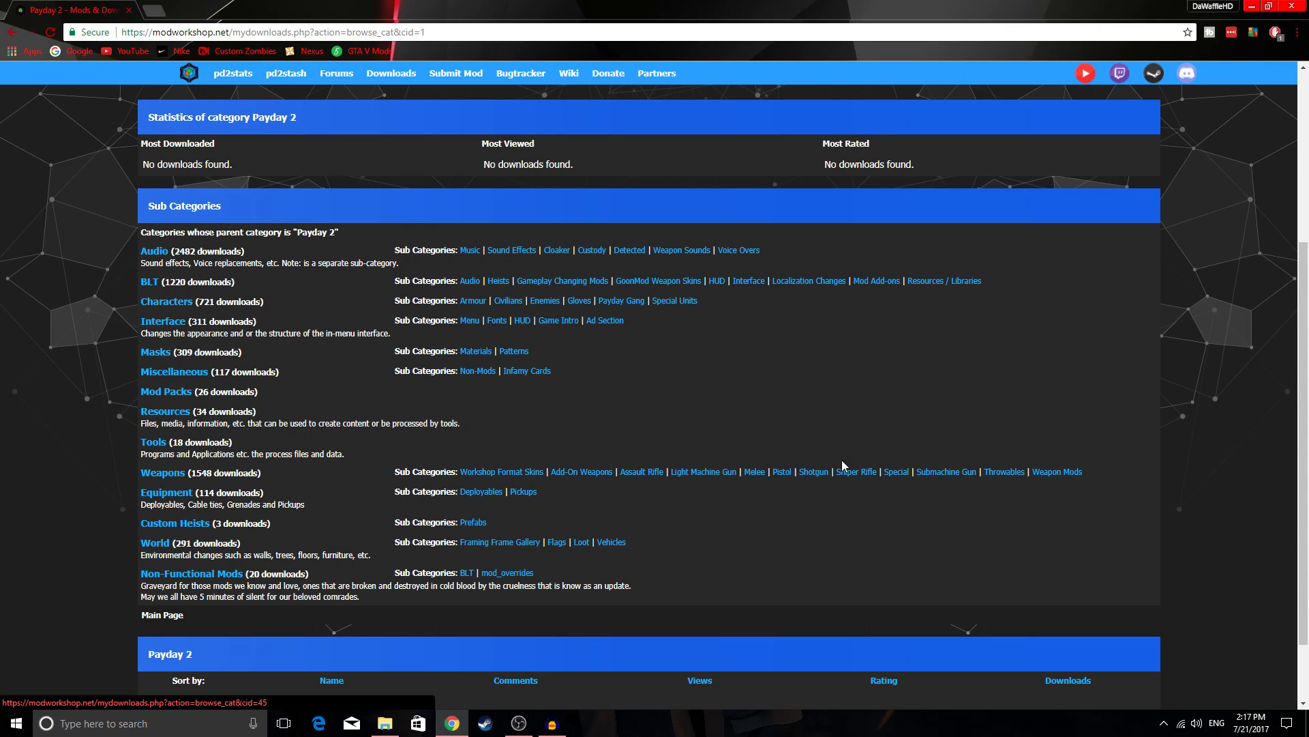
pyautogui.click(639, 472)
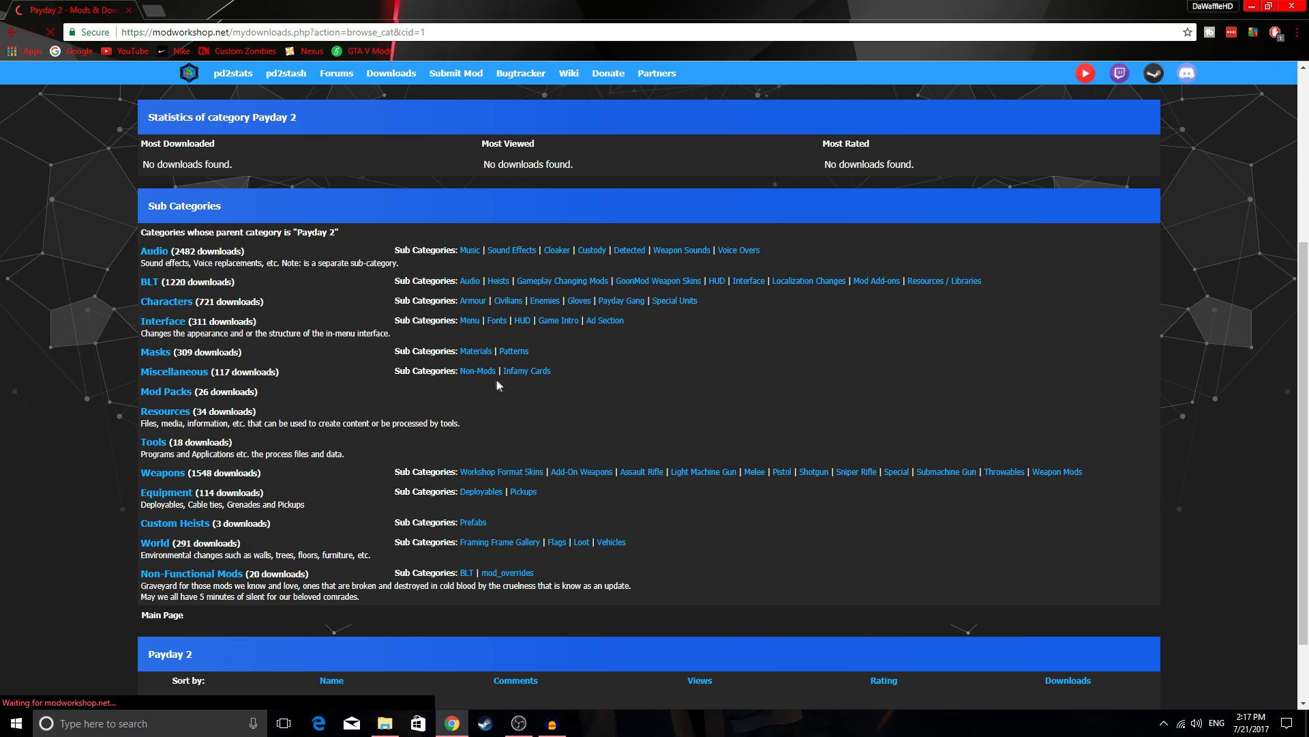
pyautogui.scroll(-5, 465, 420)
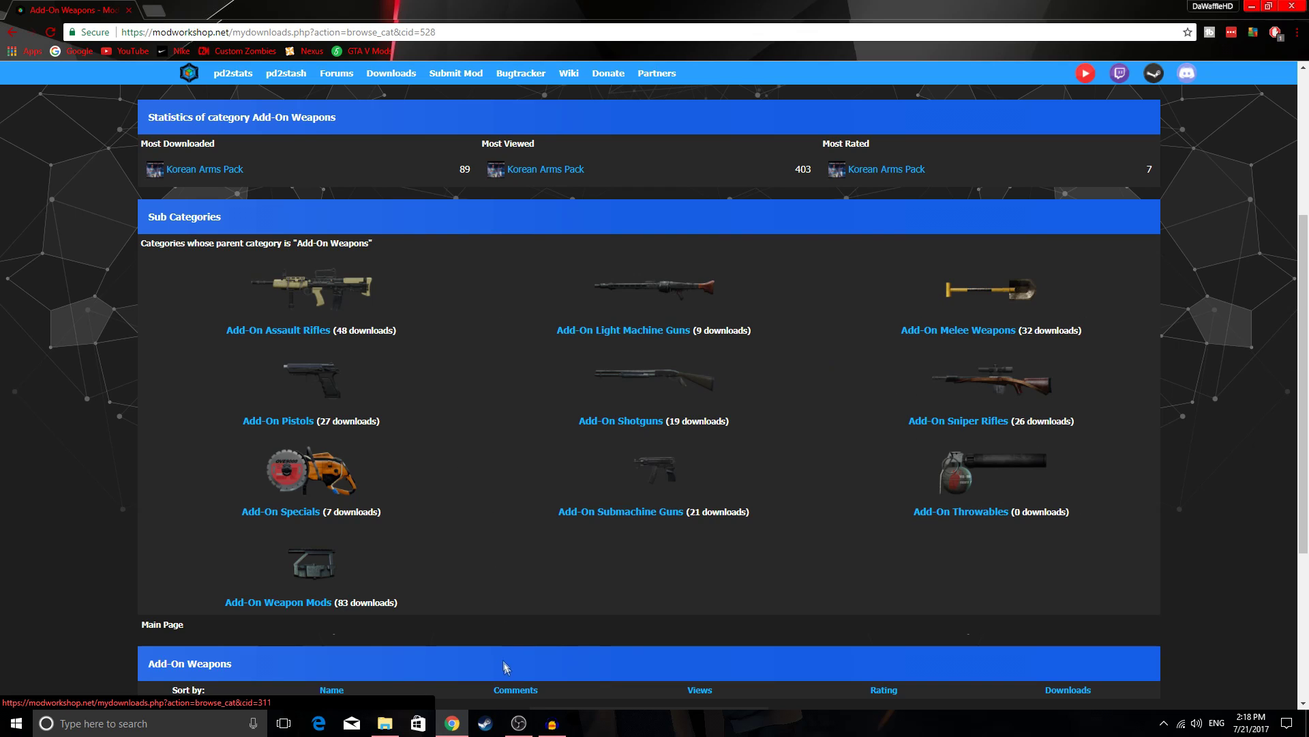
pyautogui.click(385, 723)
pyautogui.click(836, 111)
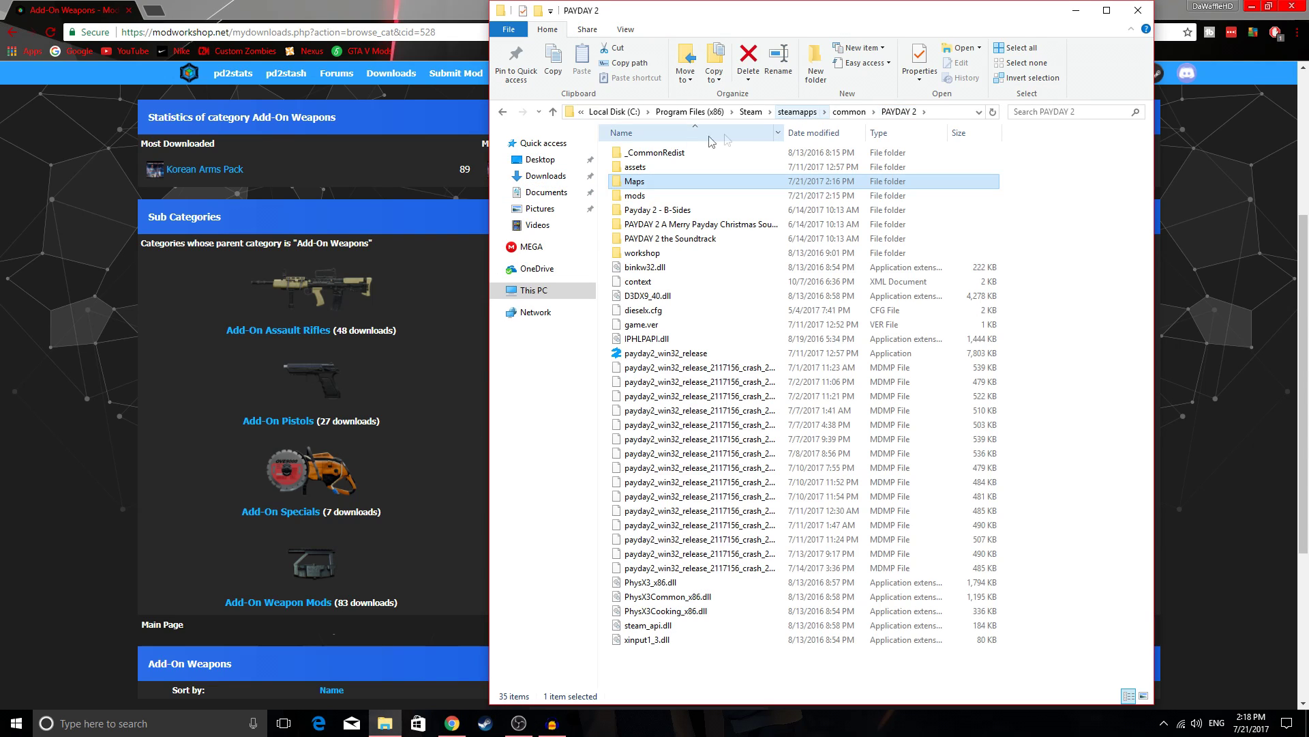
# Check assets\mod_overrides, go back up to PAYDAY 2, and return to the Add-On Weapons page
pyautogui.doubleClick(651, 166)
pyautogui.click(665, 157)
pyautogui.doubleClick(665, 156)
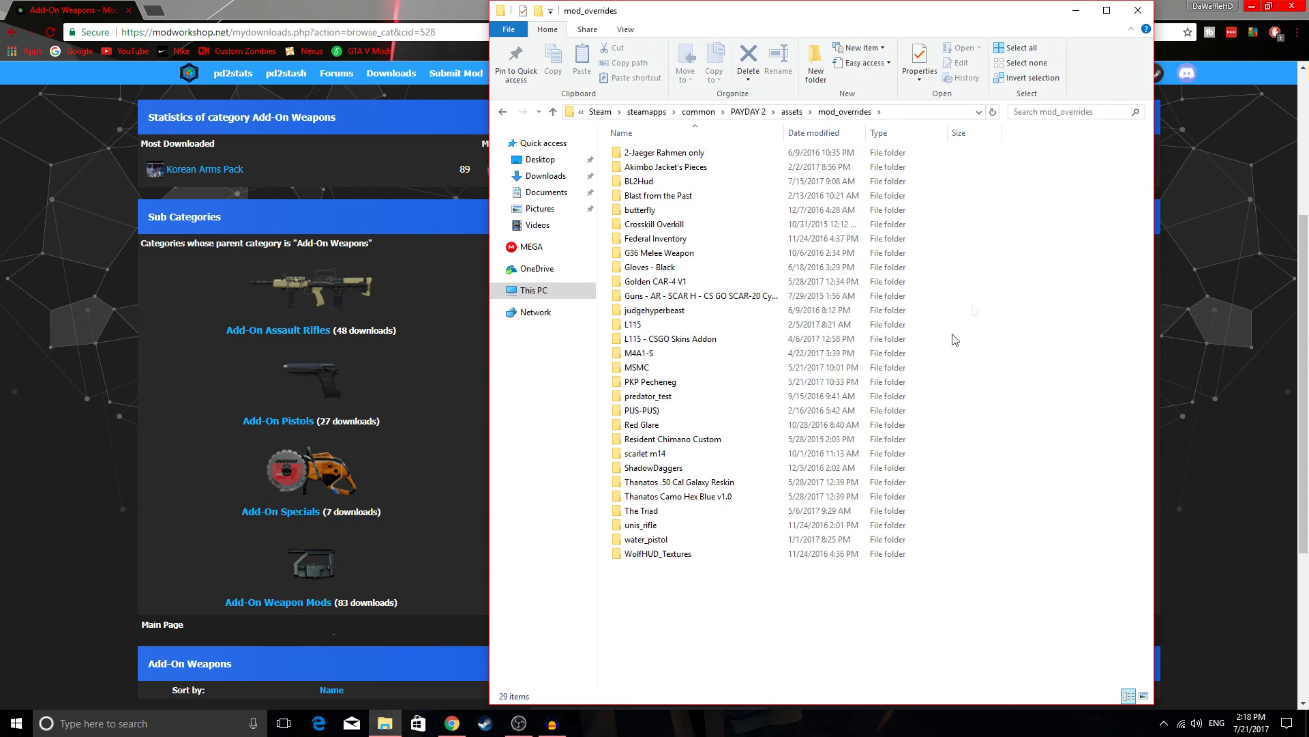
pyautogui.click(791, 111)
pyautogui.click(845, 112)
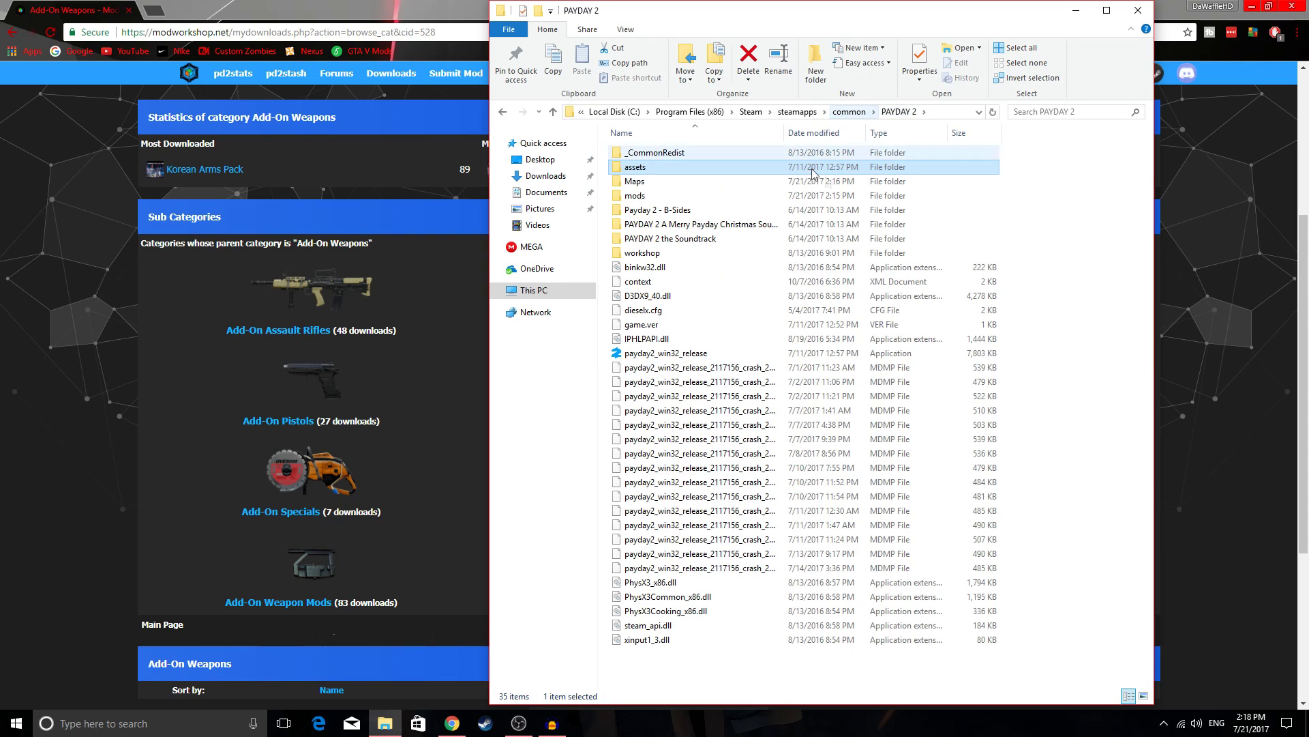
pyautogui.click(1, 375)
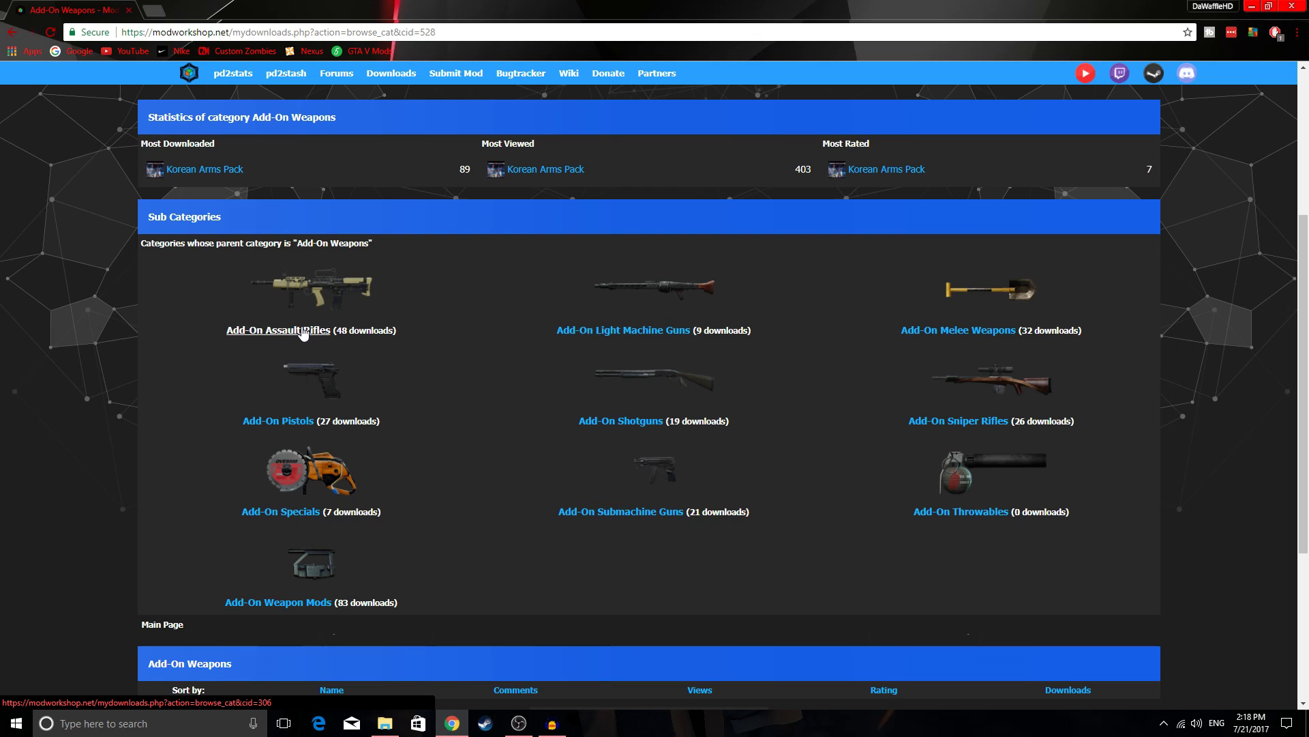
# Open the STG 44 mod page from the Add-On Assault Rifles list
pyautogui.scroll(-6, 400, 333)
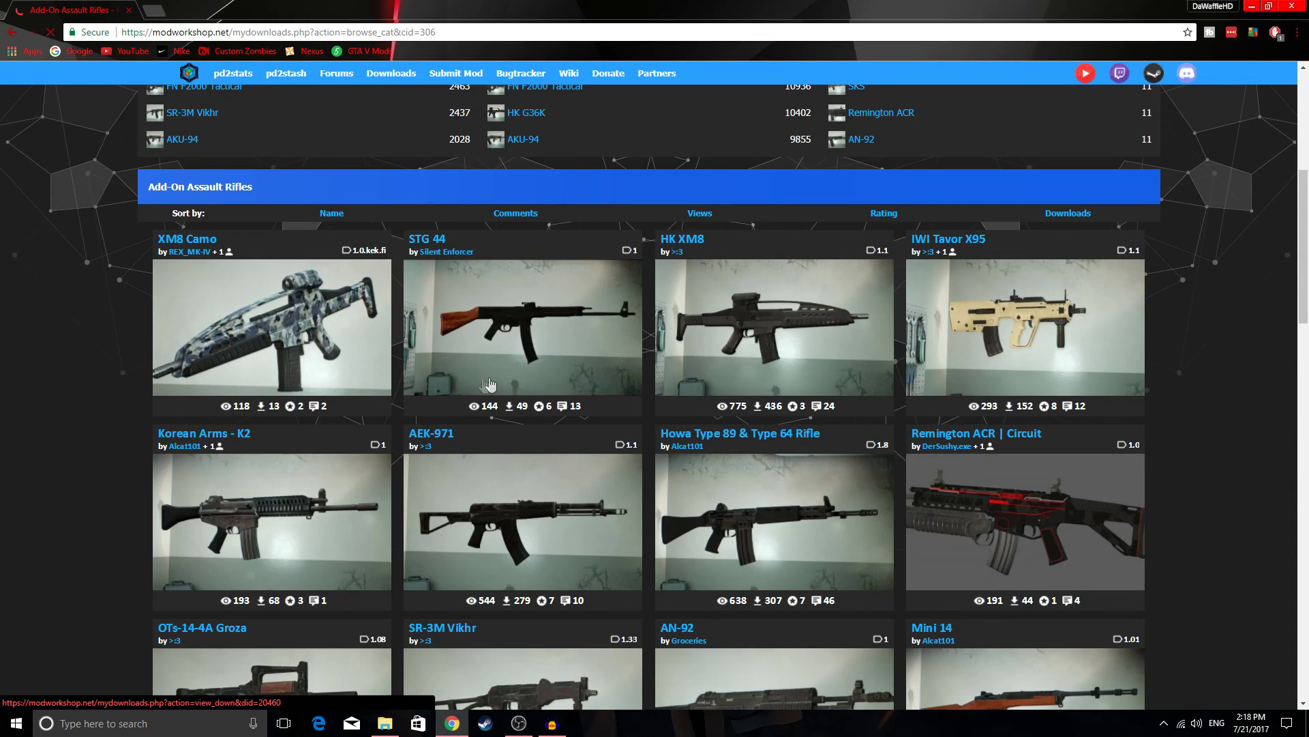
pyautogui.click(469, 318)
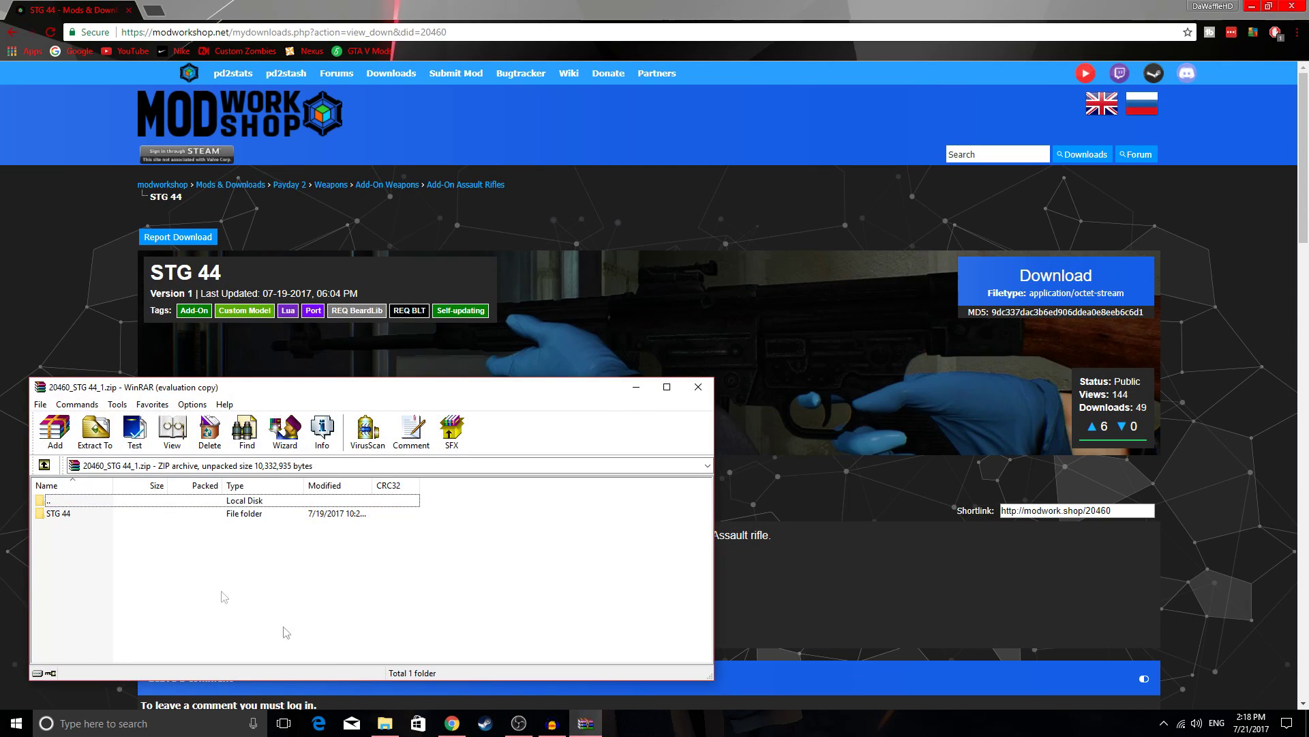
# Drag the STG 44 folder from WinRAR into PAYDAY 2\assets\mod_overrides and close the archive
pyautogui.click(386, 722)
pyautogui.doubleClick(665, 165)
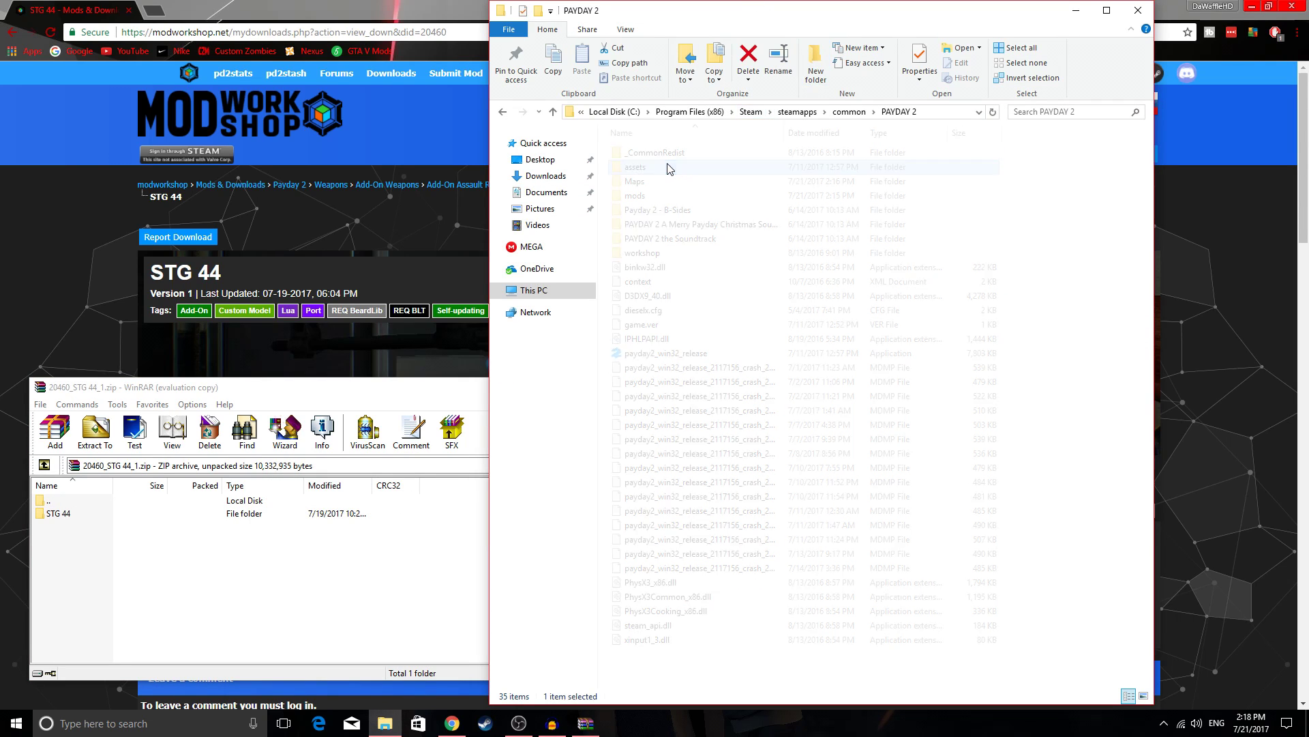
pyautogui.doubleClick(668, 153)
pyautogui.click(140, 527)
pyautogui.moveTo(88, 520); pyautogui.dragTo(757, 580)
pyautogui.click(143, 17)
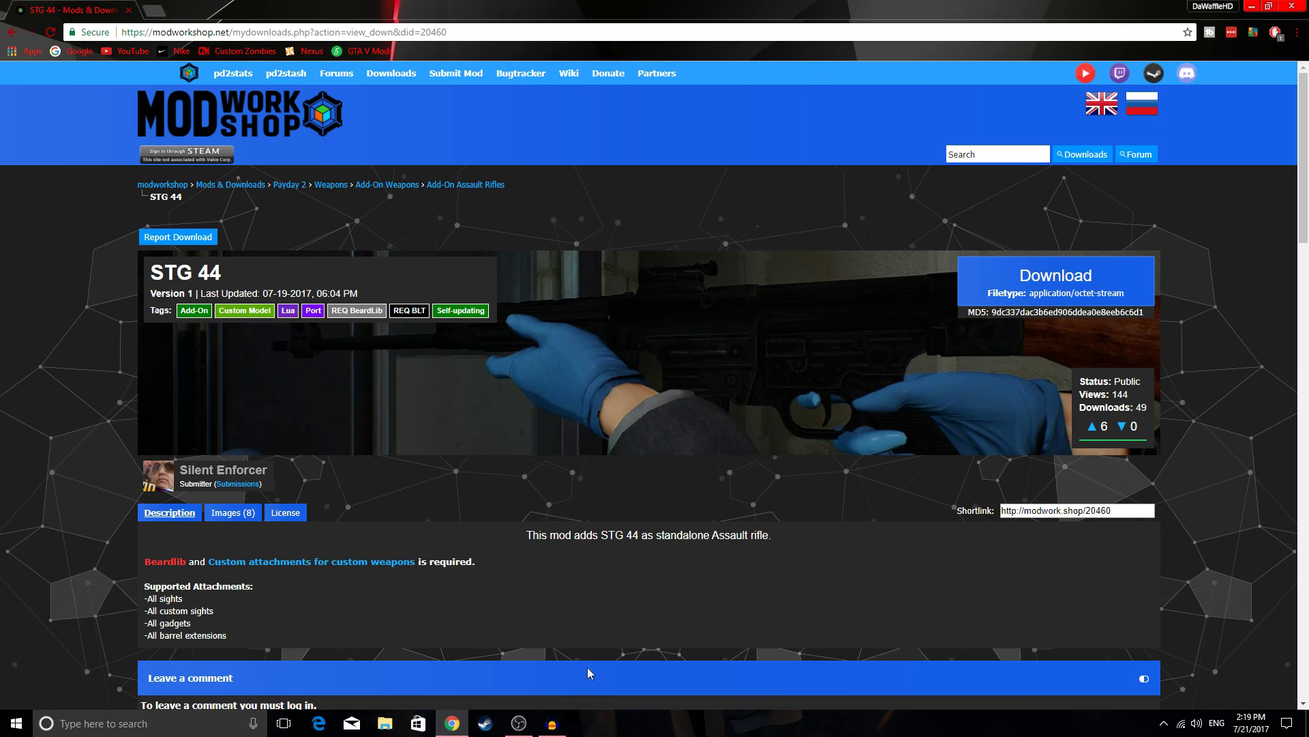
# Go to Payday 2's Gameplay Changing Mods, download Better Bots, and open its zip
pyautogui.click(9, 32)
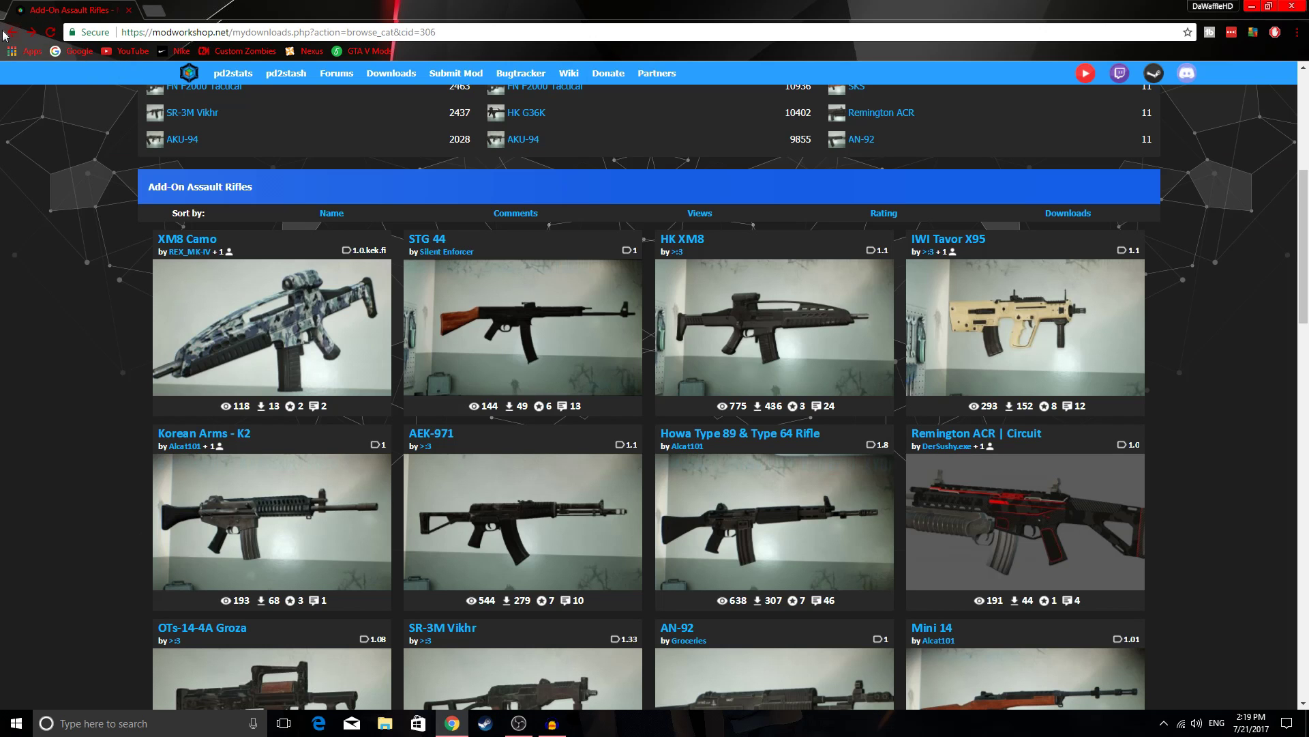
pyautogui.click(9, 32)
pyautogui.click(370, 75)
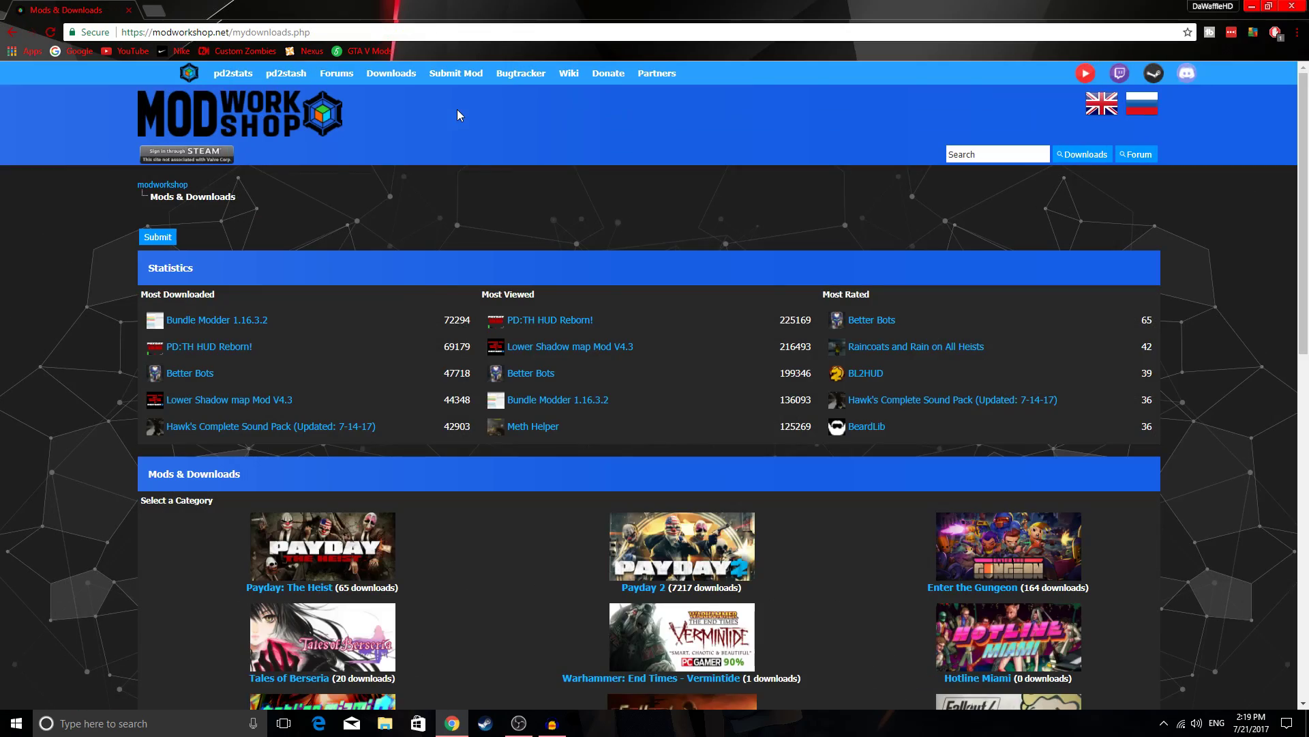
pyautogui.scroll(-1, 682, 490)
pyautogui.click(674, 506)
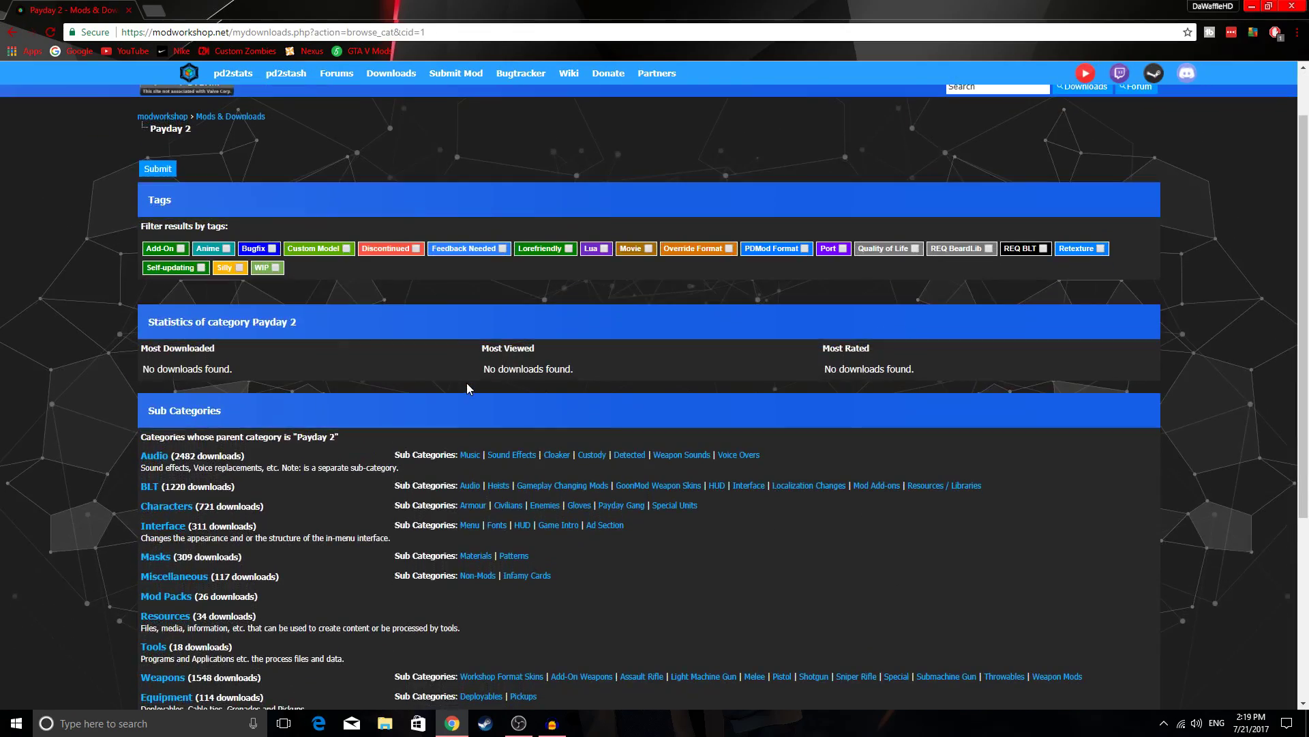
pyautogui.scroll(-1, 445, 380)
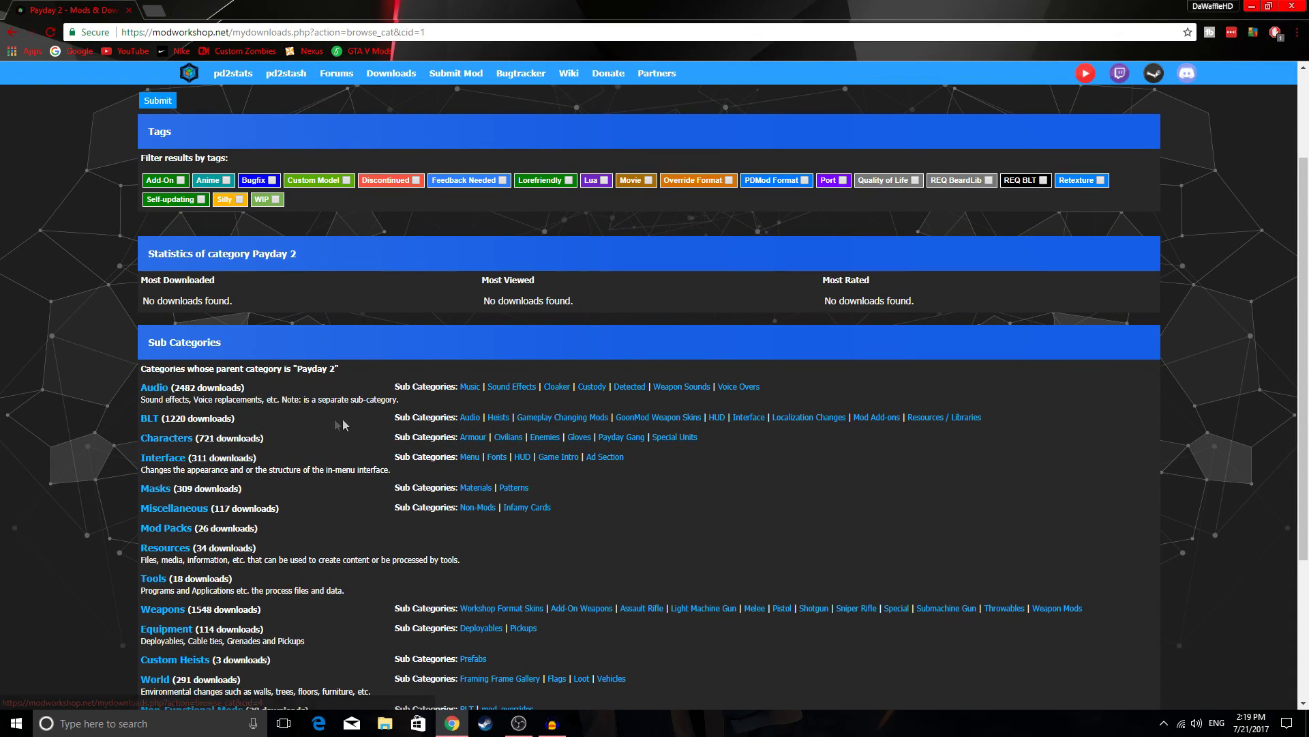
pyautogui.click(597, 418)
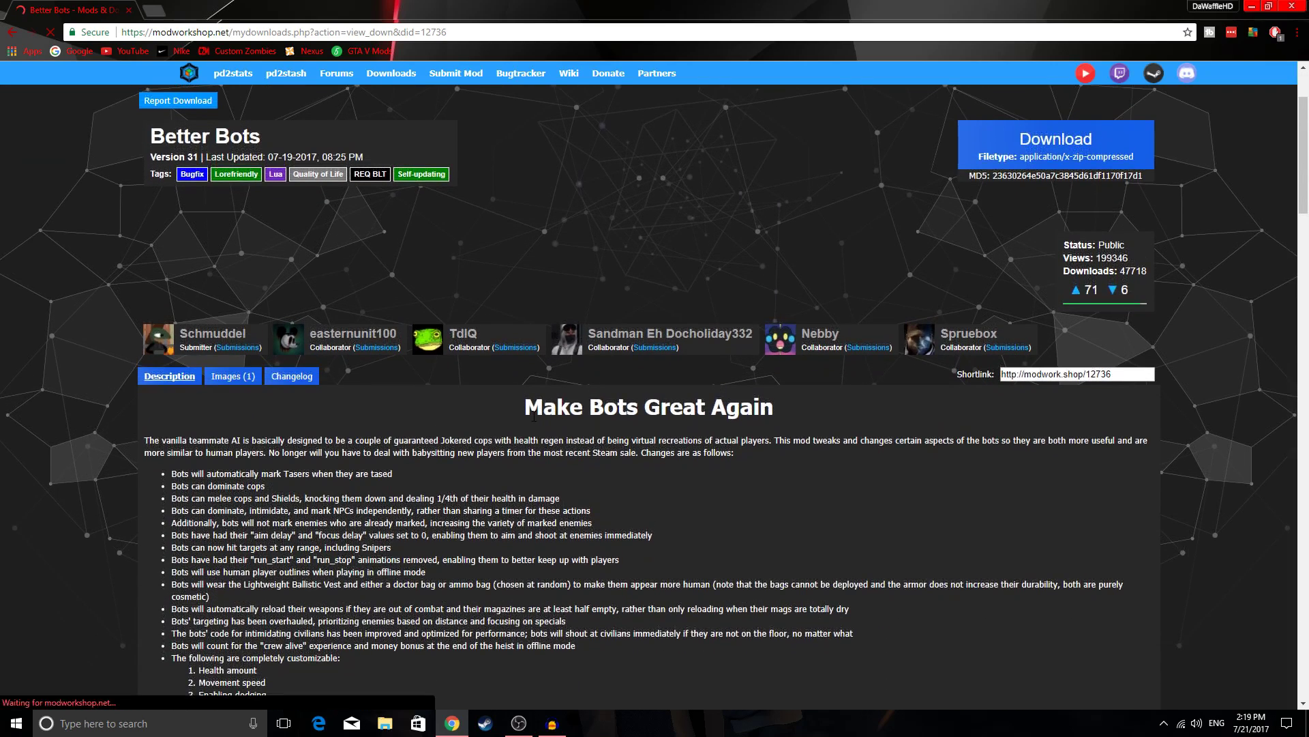
pyautogui.click(1047, 141)
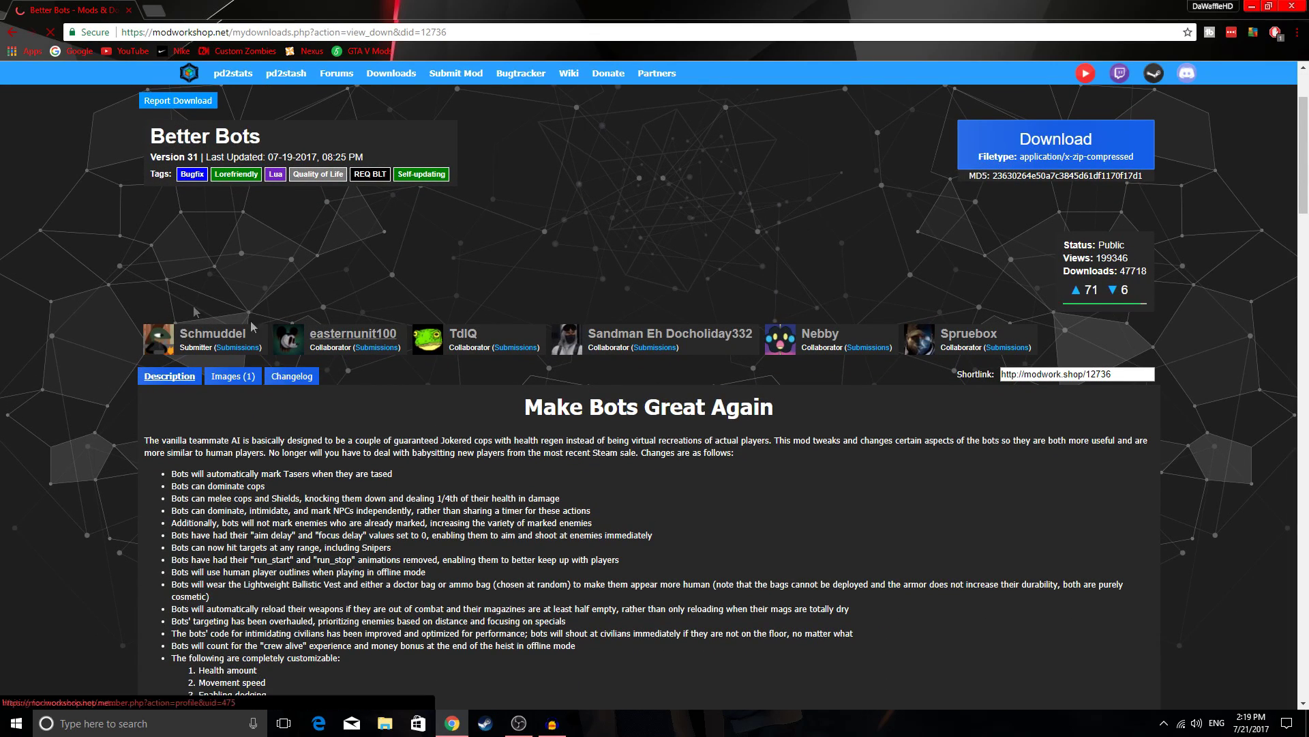
pyautogui.click(68, 694)
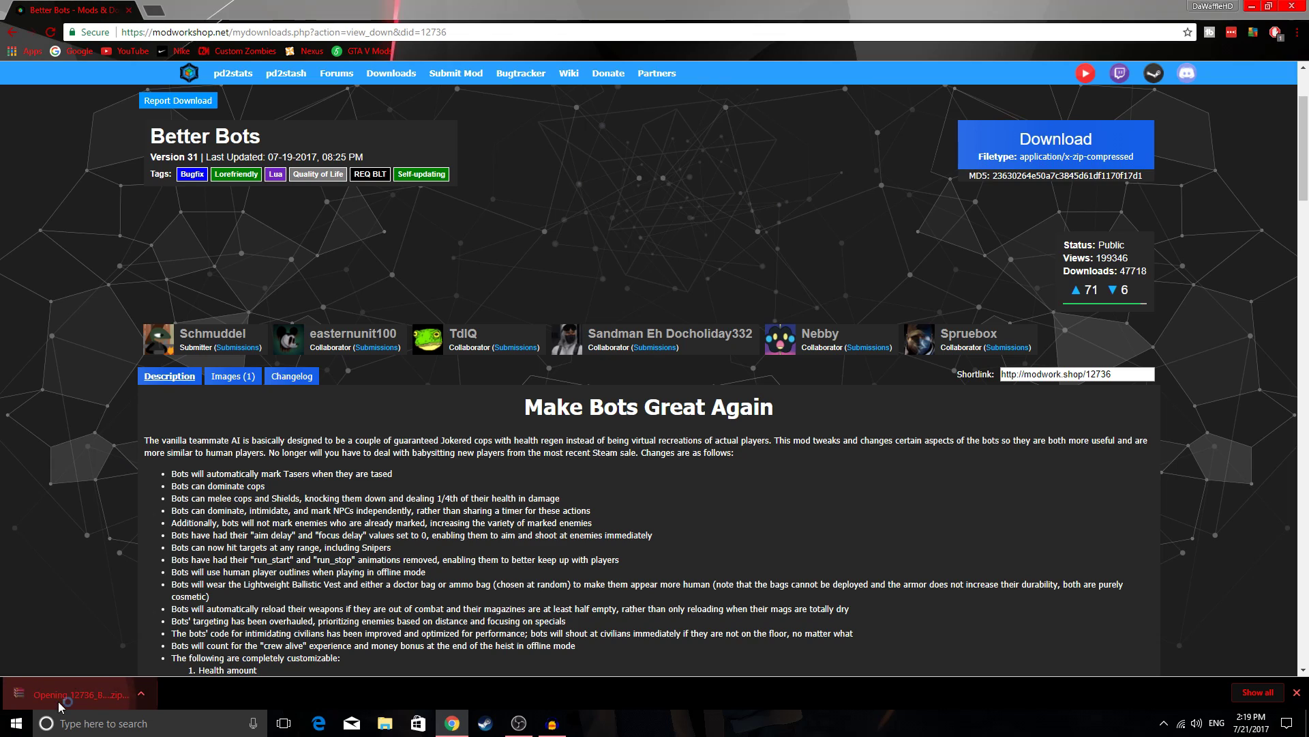
# Navigate from This PC to the PAYDAY 2 mods folder
pyautogui.click(386, 723)
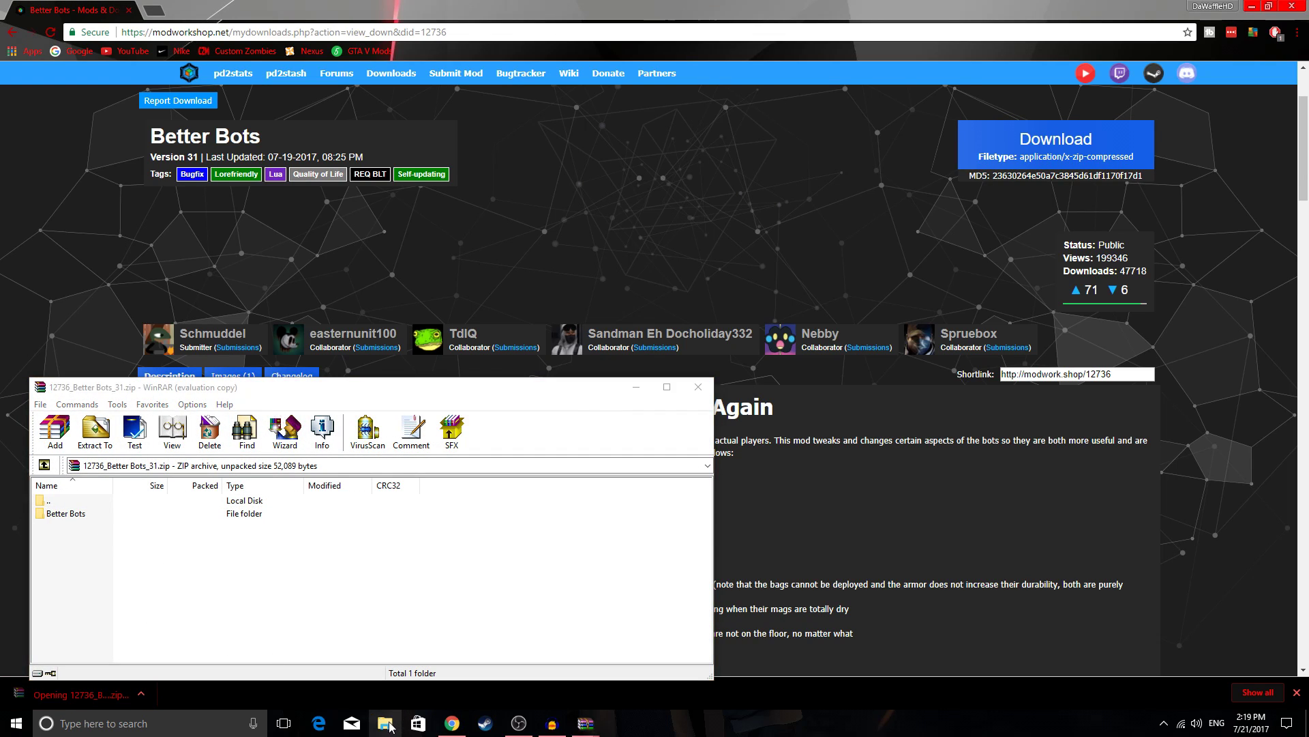
pyautogui.click(539, 291)
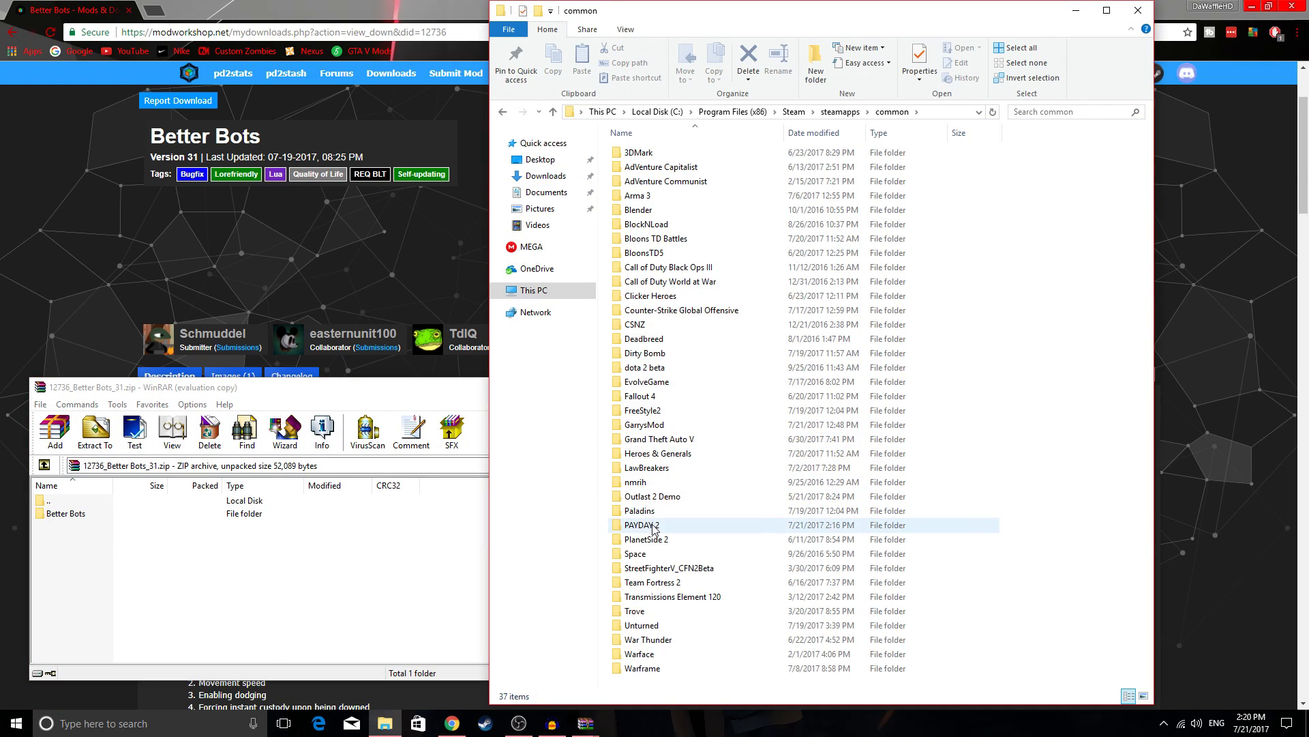
pyautogui.doubleClick(657, 531)
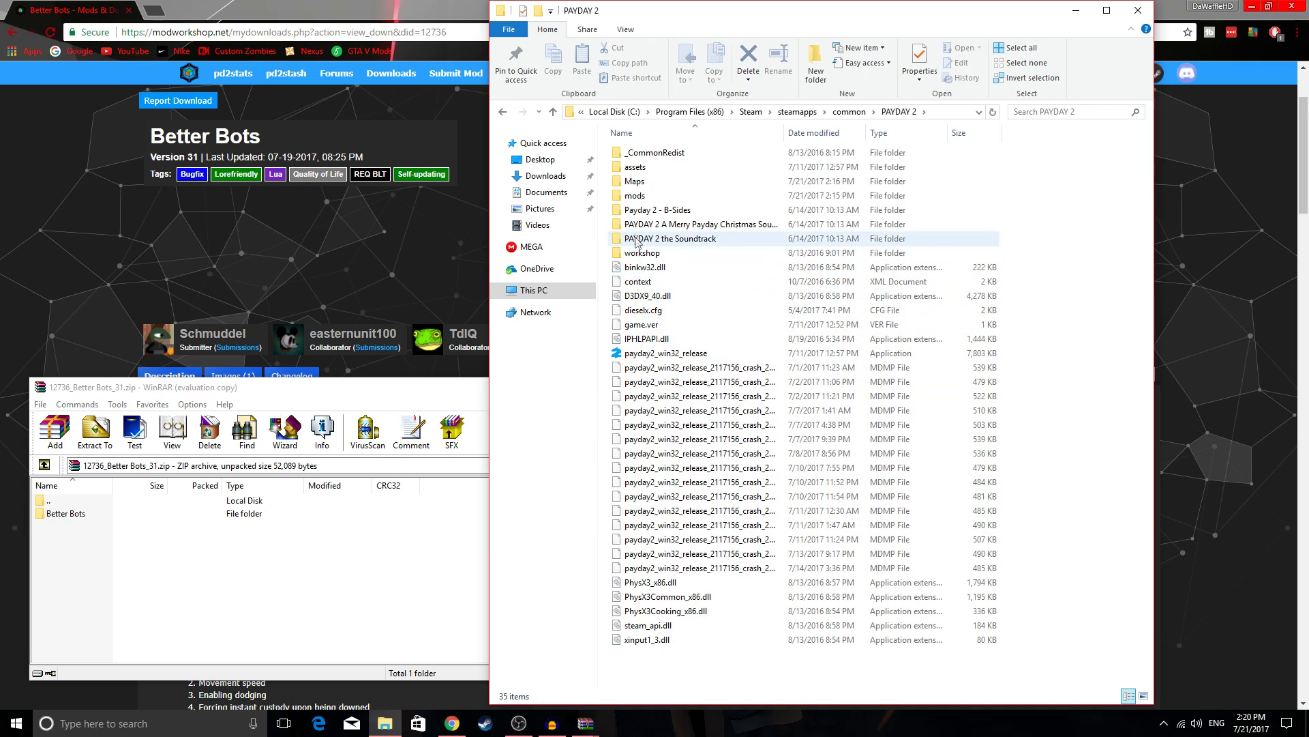
pyautogui.doubleClick(635, 196)
# Drag the Better Bots folder from WinRAR into mods, then bring the archive back forward
pyautogui.click(308, 549)
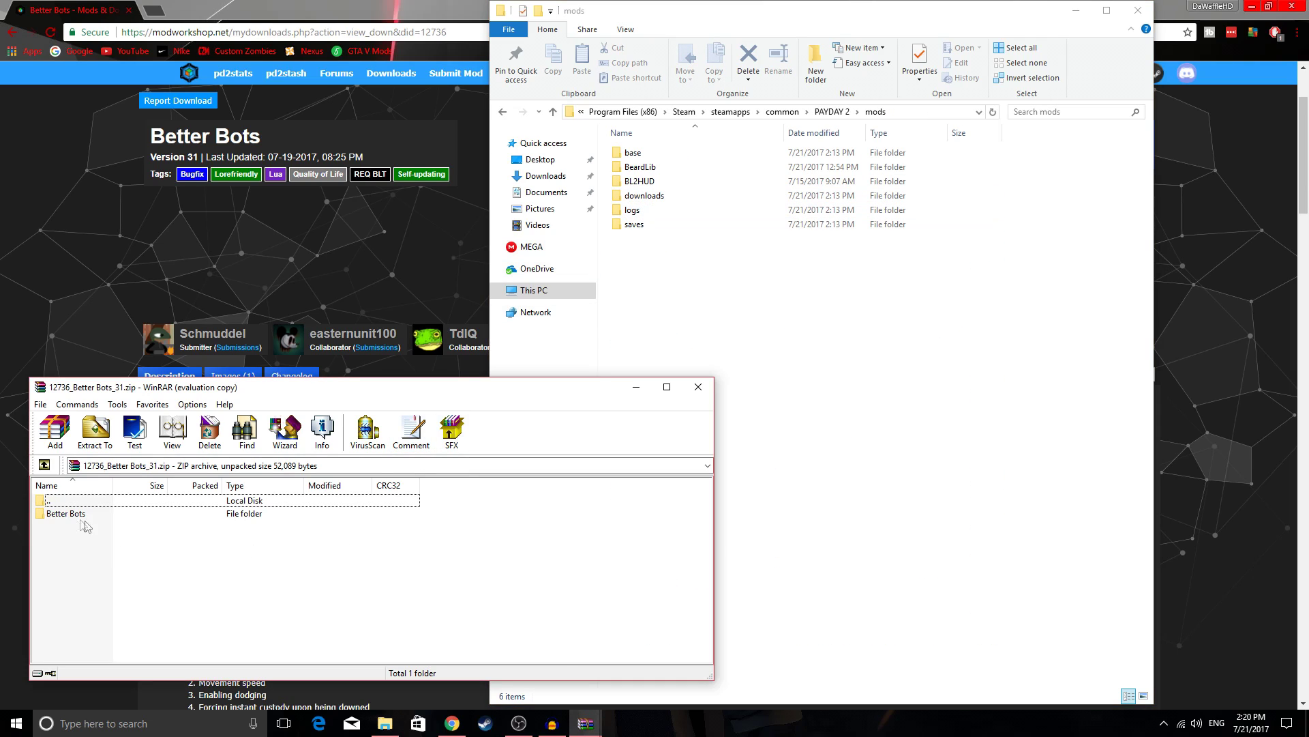
pyautogui.moveTo(74, 513); pyautogui.dragTo(81, 513)
pyautogui.moveTo(640, 405); pyautogui.dragTo(832, 332)
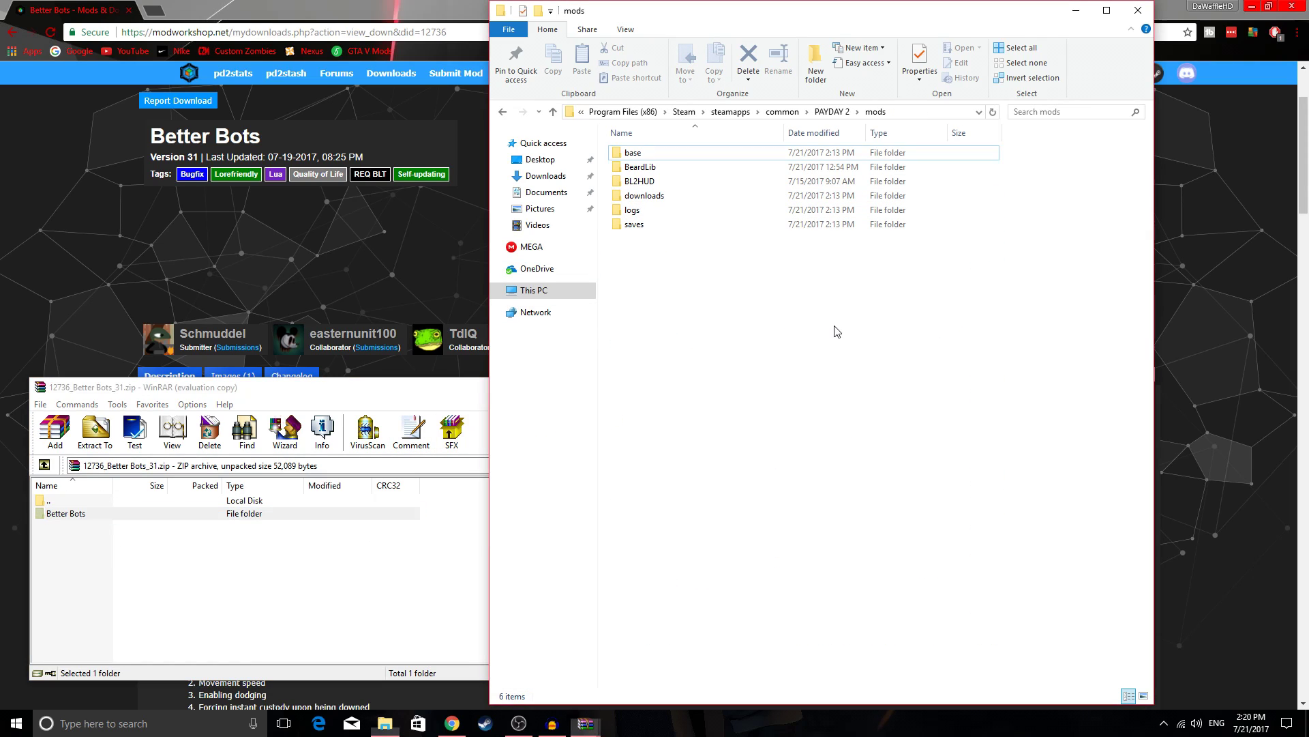
pyautogui.click(816, 319)
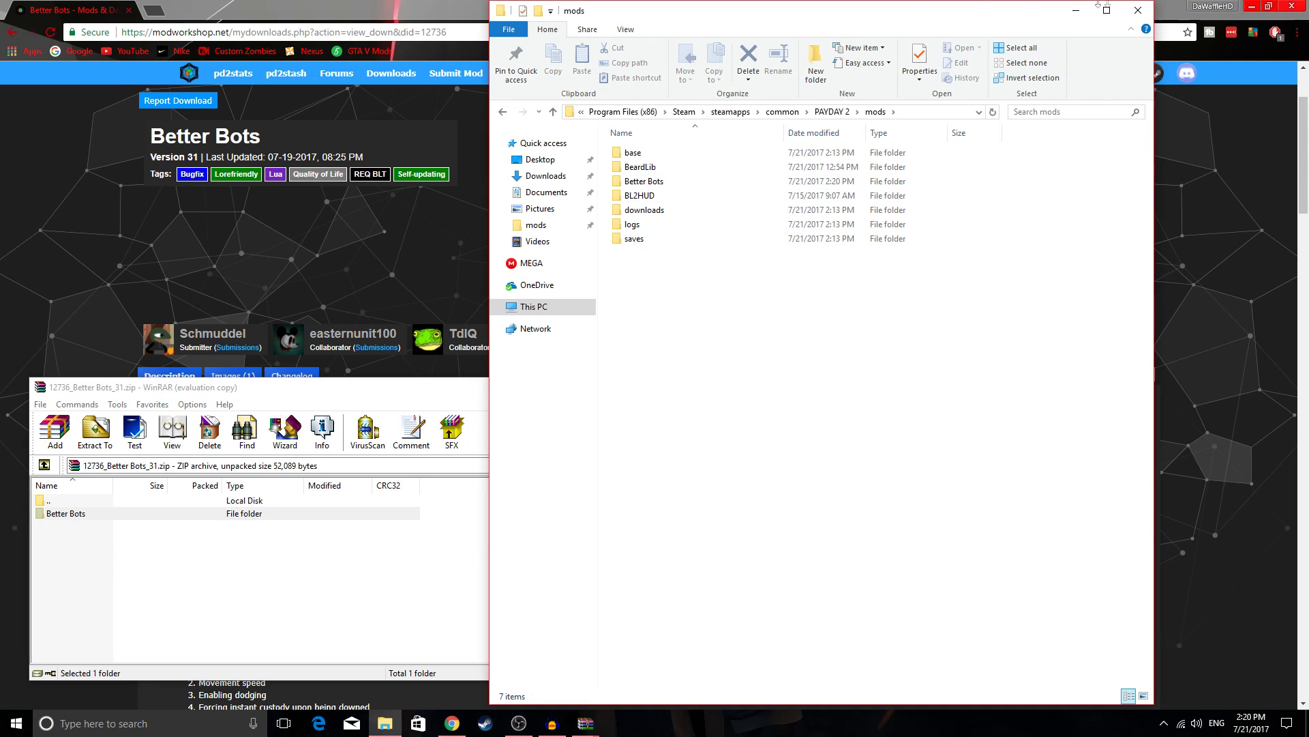
pyautogui.click(300, 6)
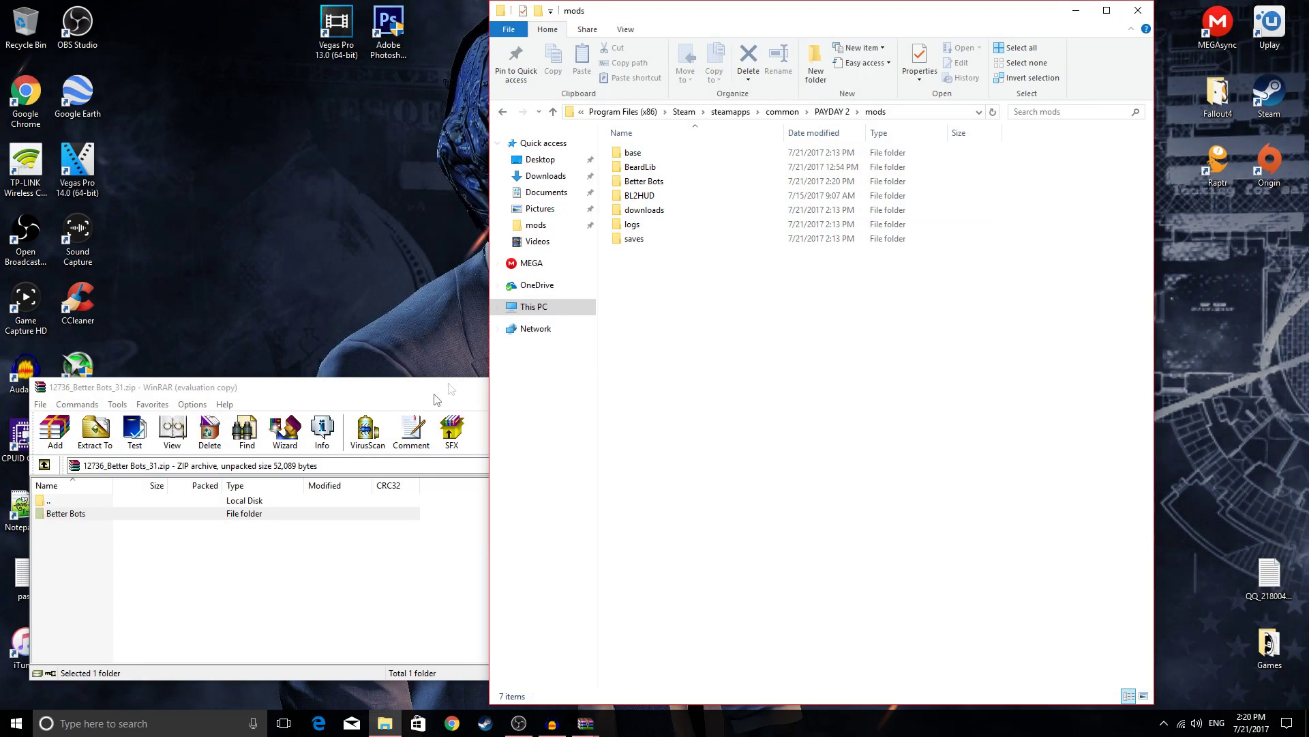
pyautogui.click(385, 392)
pyautogui.click(673, 485)
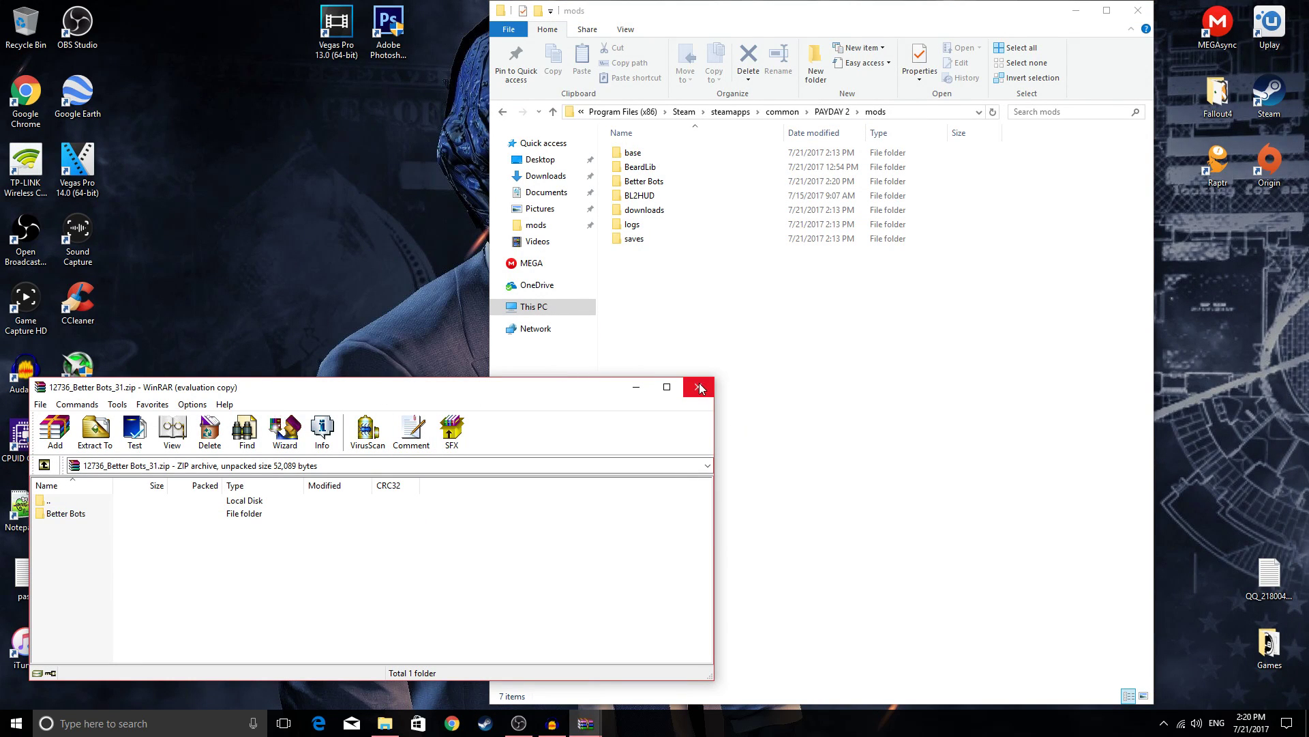